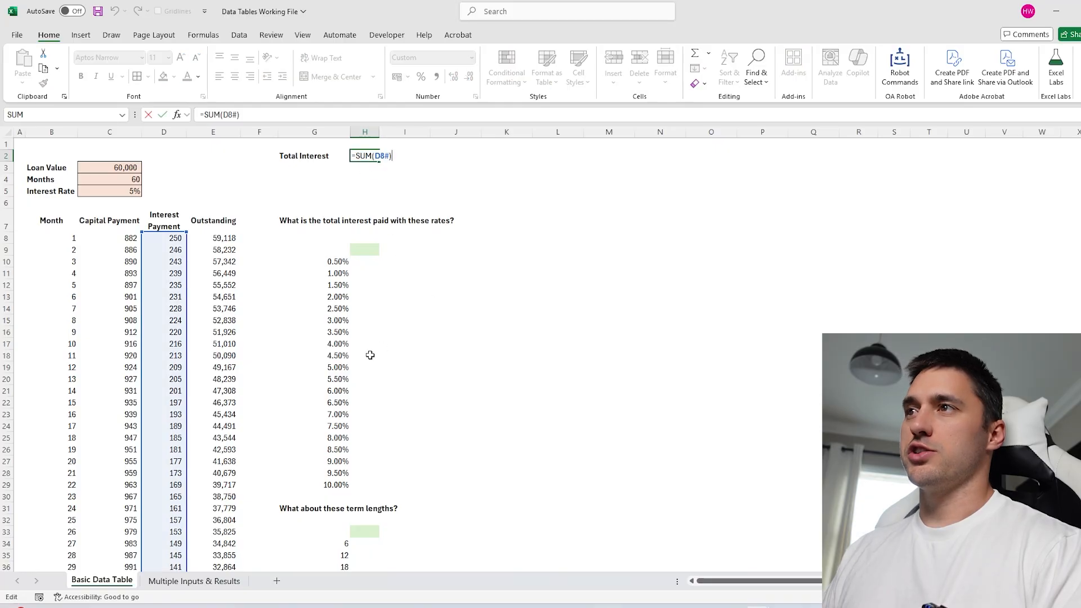
Commit the Total Interest formula in H2, showing 7,936, and review the test rate list.
{"action": "scroll", "coordinate": [165, 330], "scroll_direction": "down", "scroll_amount": 14}
{"action": "scroll", "coordinate": [166, 330], "scroll_direction": "up", "scroll_amount": 14}
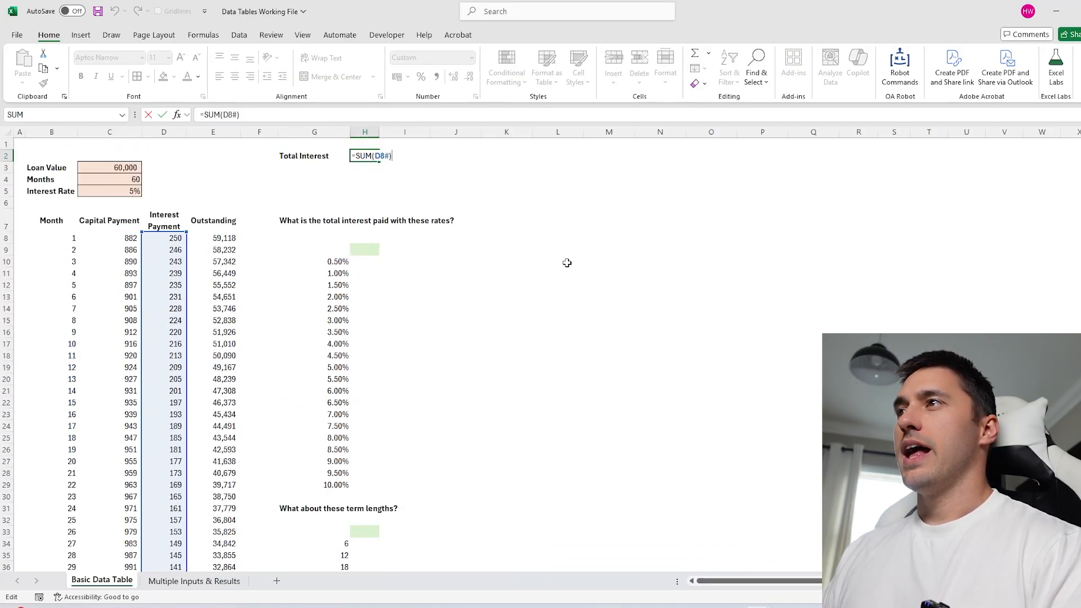
{"action": "left_click", "coordinate": [542, 262]}
{"action": "left_click", "coordinate": [363, 156]}
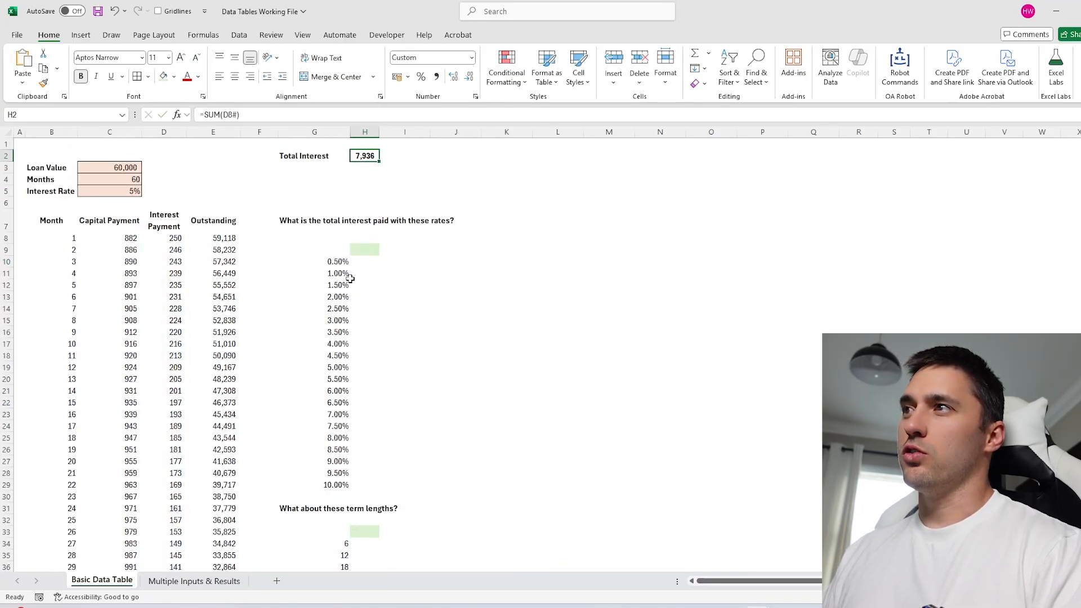
{"action": "left_click_drag", "start_coordinate": [340, 263], "coordinate": [338, 483]}
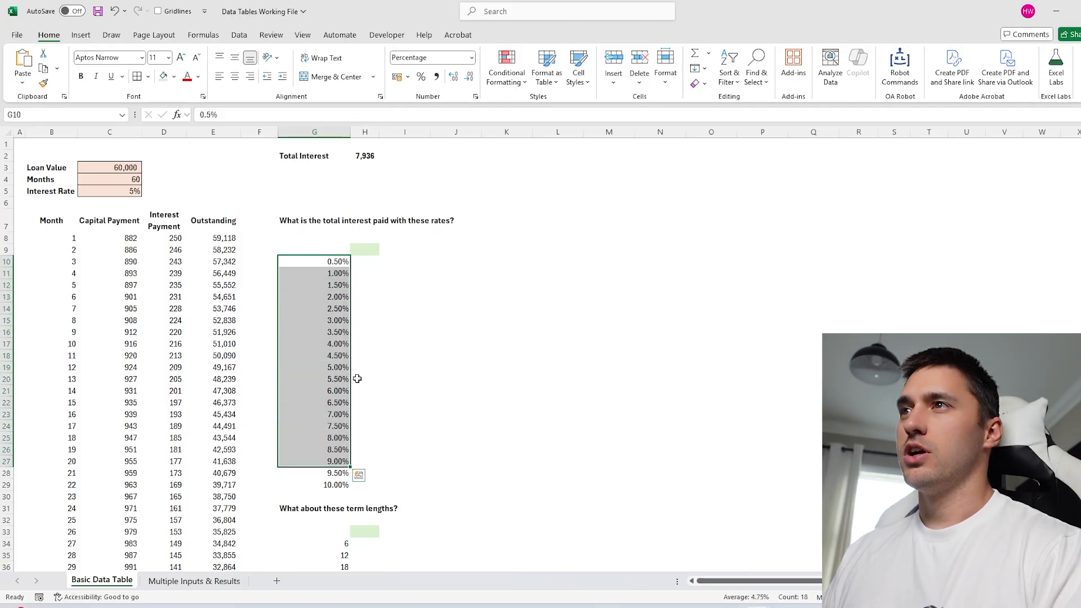
{"action": "left_click", "coordinate": [456, 332]}
Test Interest Rate values of 0.5% and 1% in C5, checking Total Interest each time.
{"action": "left_click", "coordinate": [130, 195]}
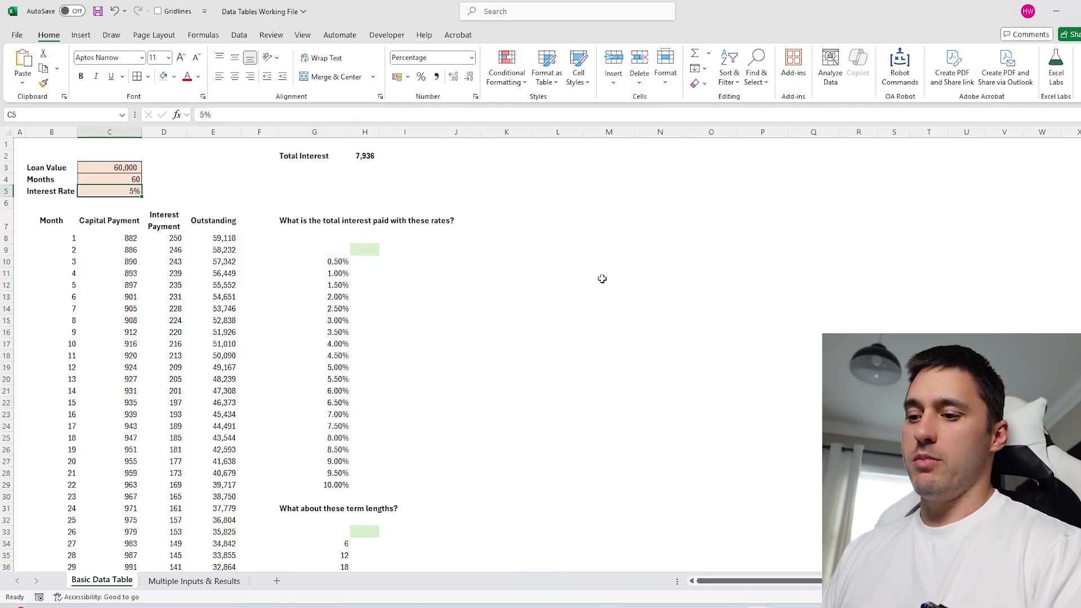
{"action": "type", "text": "0."}
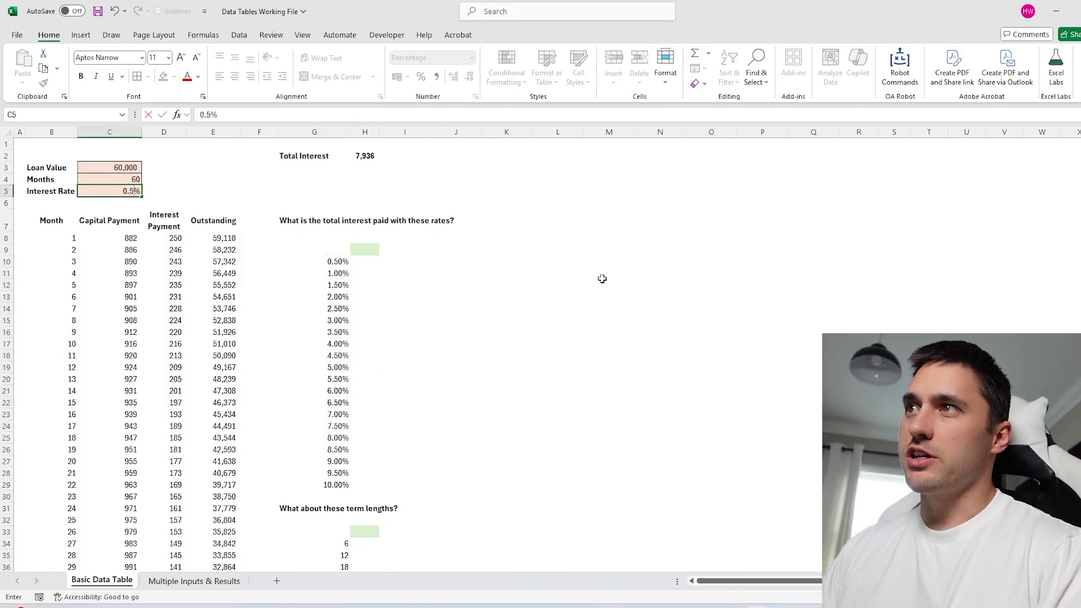
{"action": "type", "text": "5"}
{"action": "key", "text": "Return"}
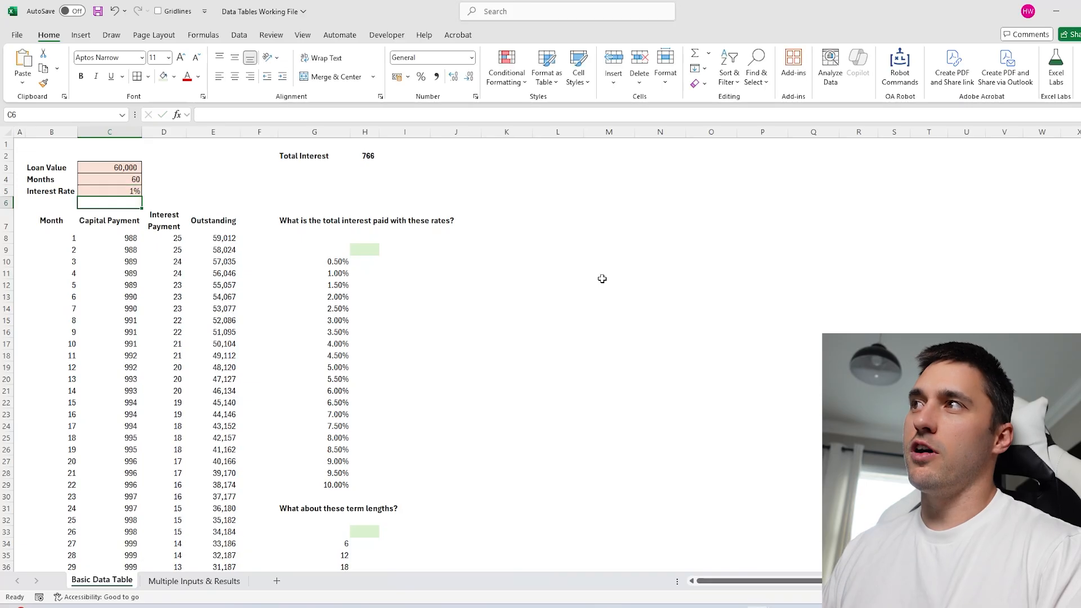
{"action": "left_click", "coordinate": [366, 154]}
{"action": "left_click", "coordinate": [129, 192]}
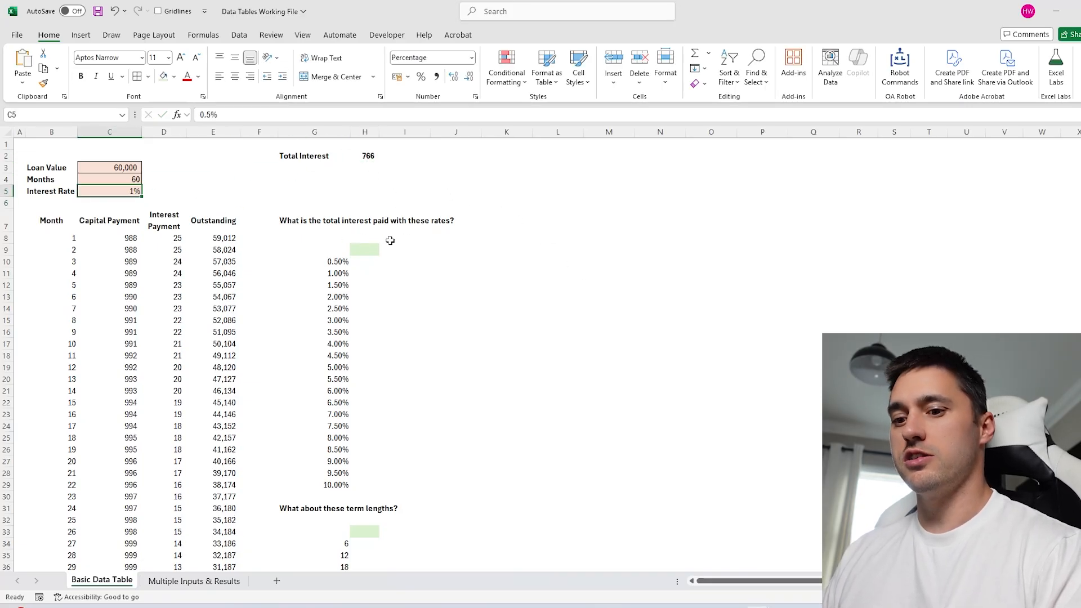
{"action": "type", "text": "1"}
{"action": "left_click", "coordinate": [732, 246]}
{"action": "left_click", "coordinate": [368, 158]}
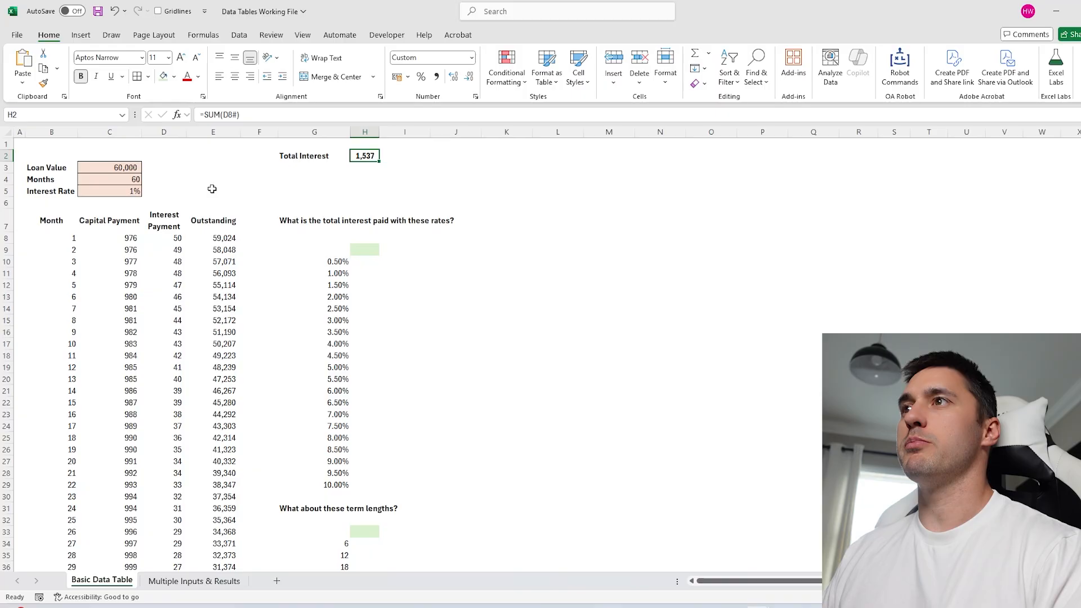
{"action": "left_click", "coordinate": [134, 192]}
Restore the Interest Rate to 5%, then inspect the rate formulas and empty result cells.
{"action": "type", "text": "5"}
{"action": "left_click", "coordinate": [504, 203]}
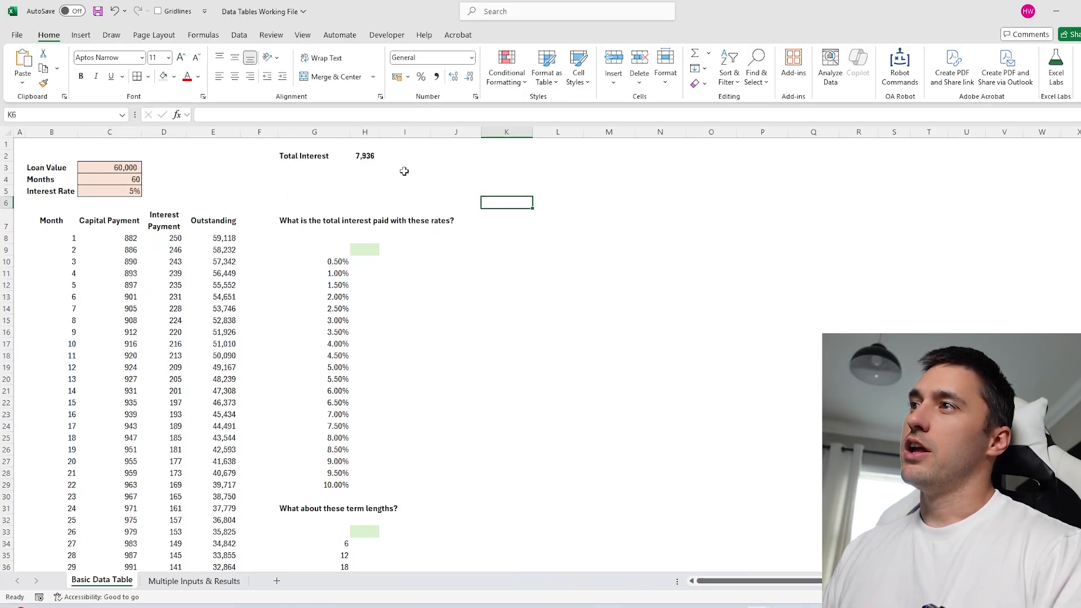
{"action": "left_click", "coordinate": [336, 263]}
{"action": "key", "text": "Down"}
{"action": "key", "text": "Down"}
{"action": "key", "text": "Down"}
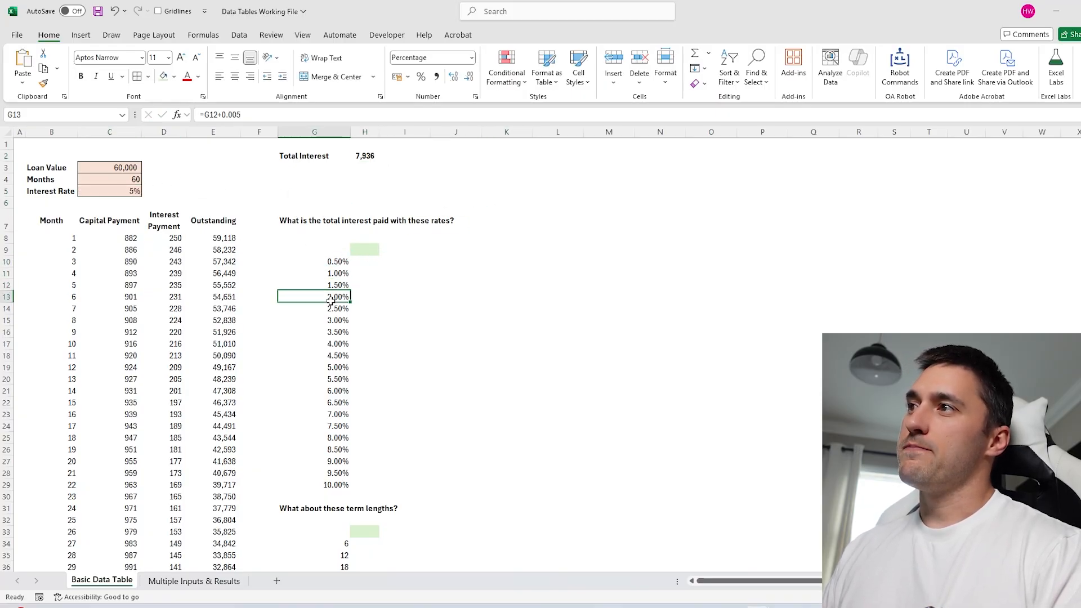
{"action": "left_click_drag", "start_coordinate": [359, 264], "coordinate": [363, 480]}
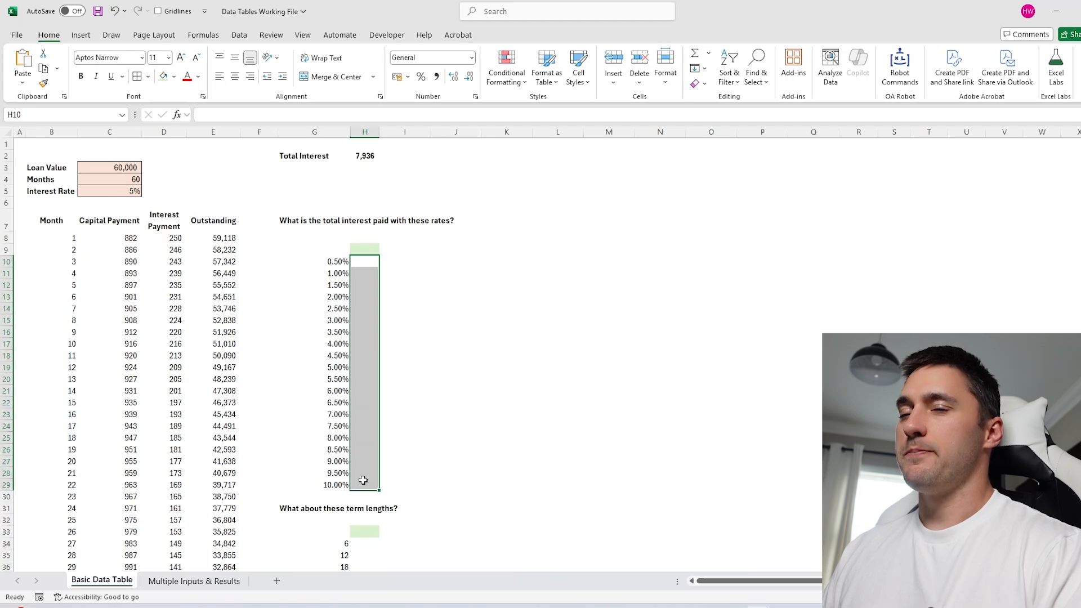
{"action": "left_click", "coordinate": [507, 355]}
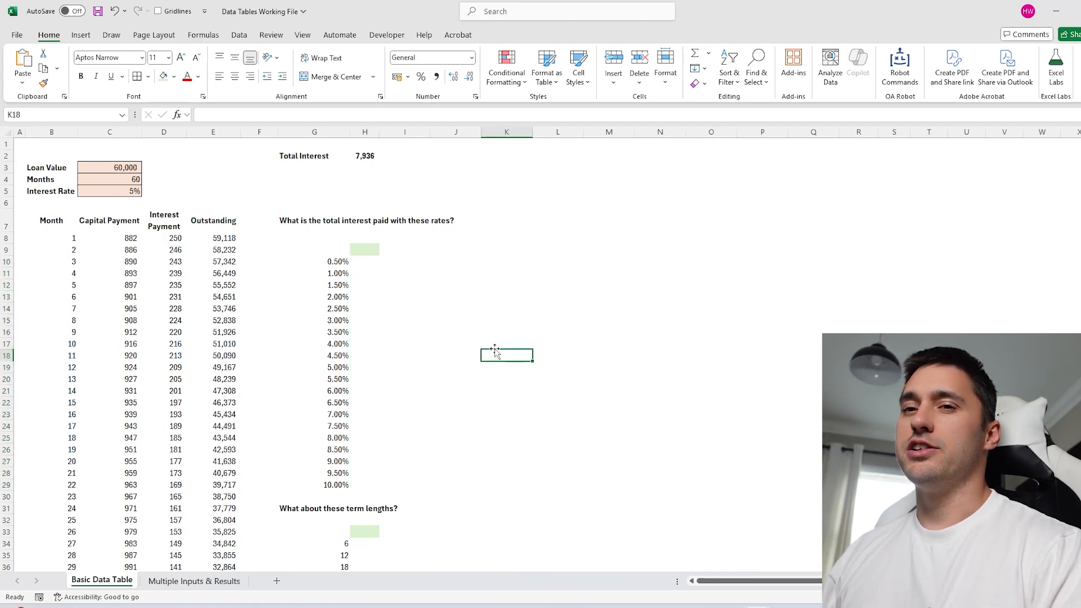
{"action": "key", "text": "Right"}
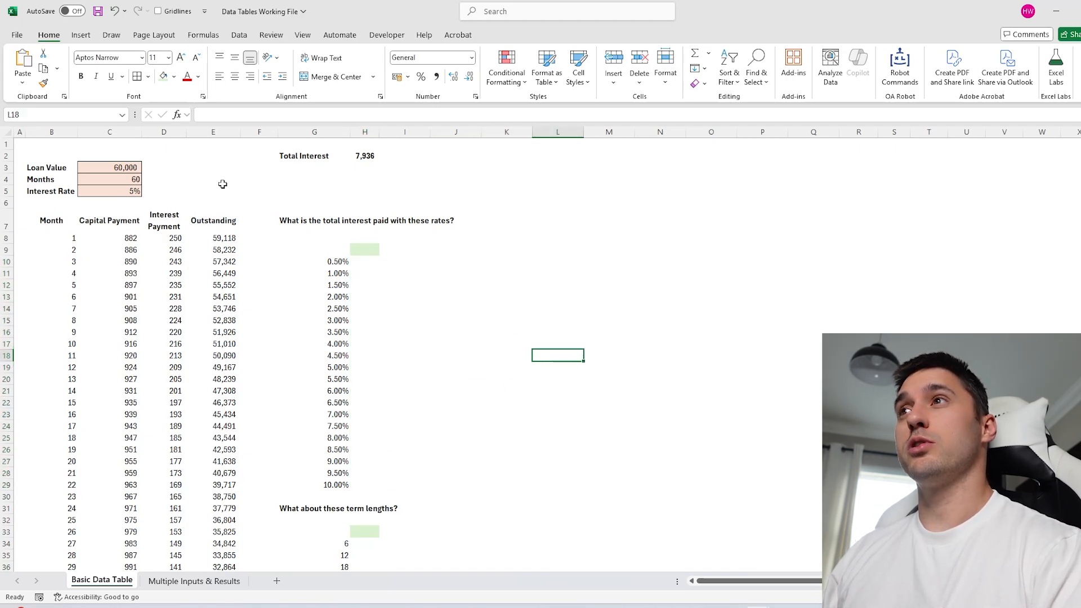
Outline the data table area G10:H29 and widen column H slightly.
{"action": "left_click_drag", "start_coordinate": [342, 261], "coordinate": [415, 482]}
{"action": "left_click", "coordinate": [557, 379]}
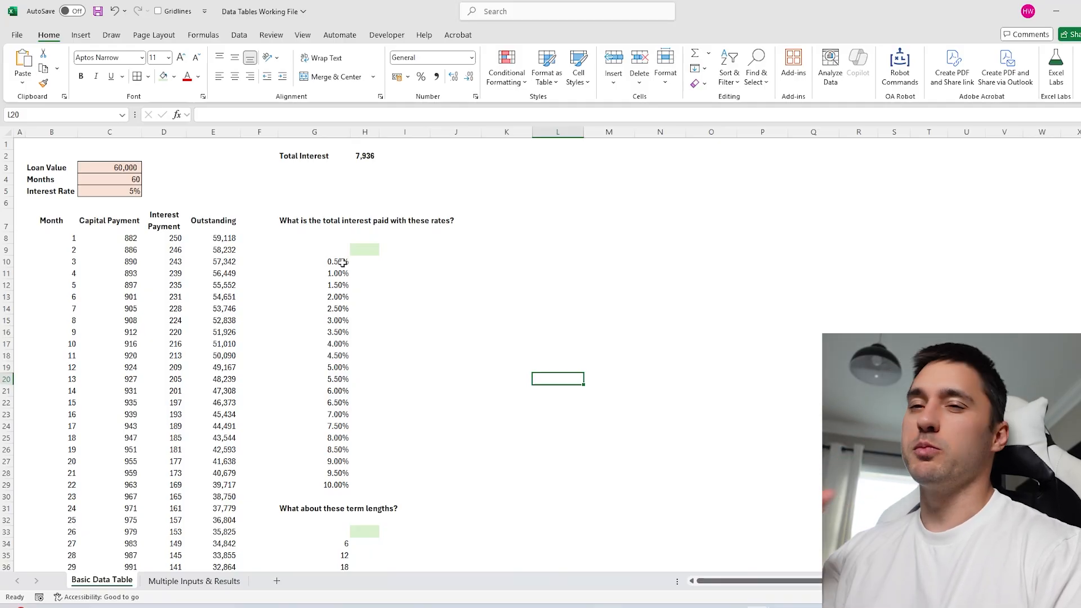
{"action": "left_click", "coordinate": [558, 284]}
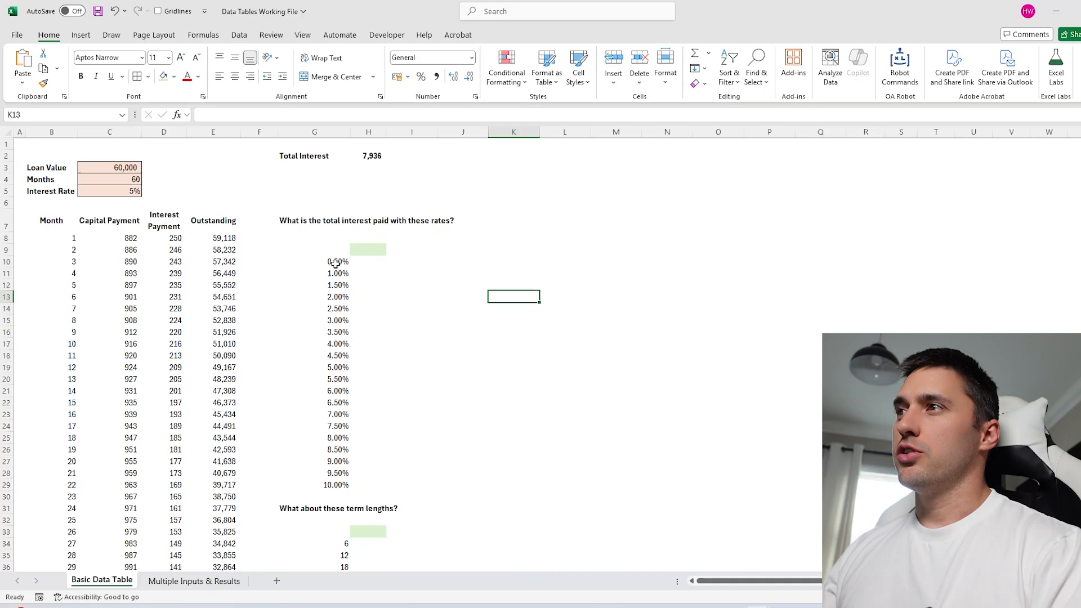
{"action": "left_click_drag", "start_coordinate": [335, 263], "coordinate": [327, 479]}
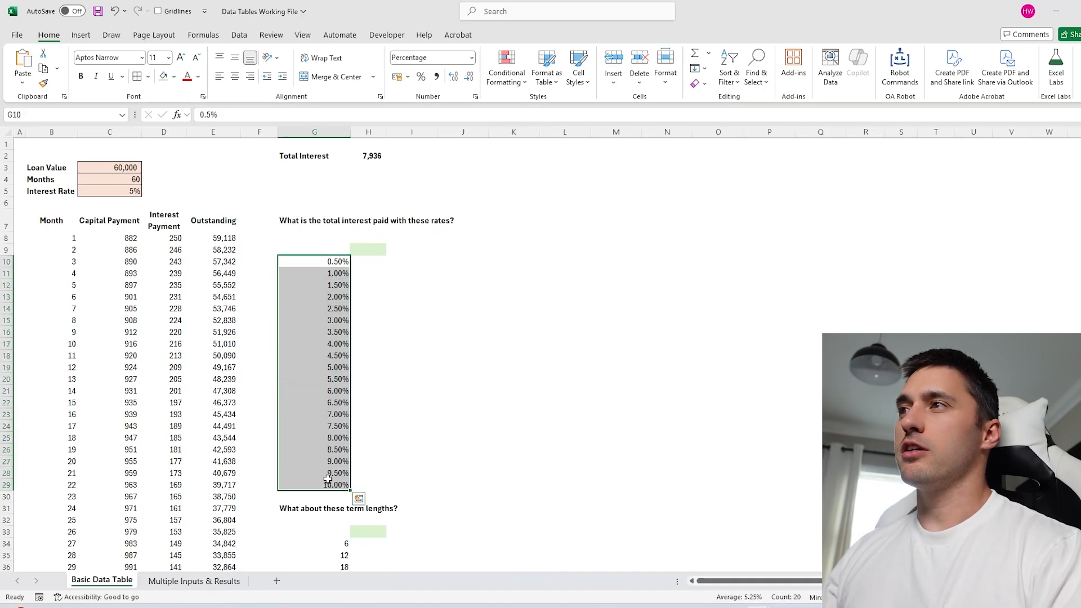
{"action": "left_click_drag", "start_coordinate": [344, 261], "coordinate": [338, 481]}
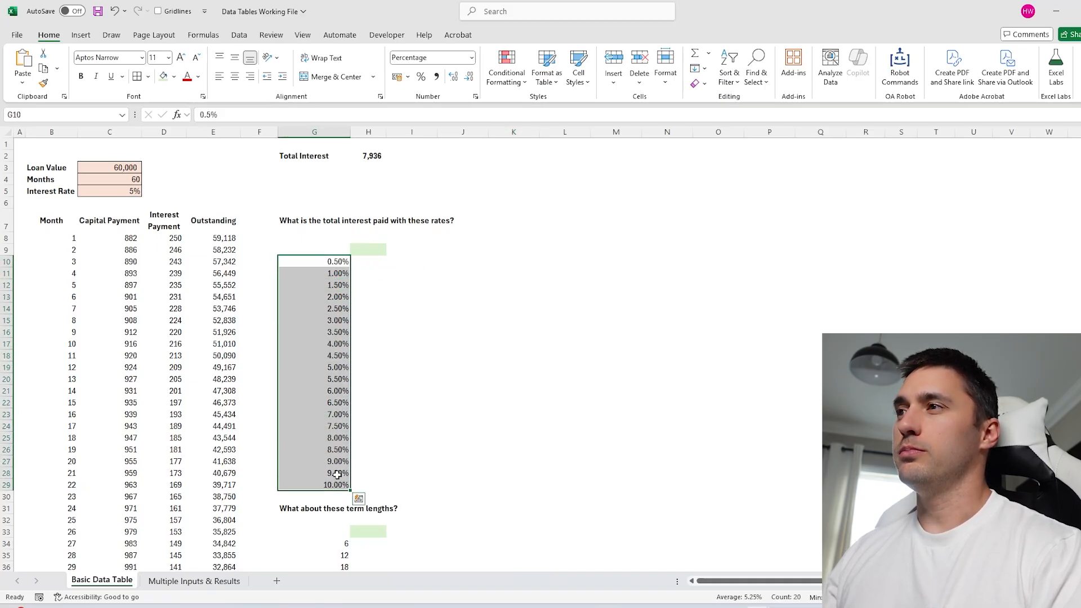
{"action": "left_click_drag", "start_coordinate": [365, 239], "coordinate": [794, 238]}
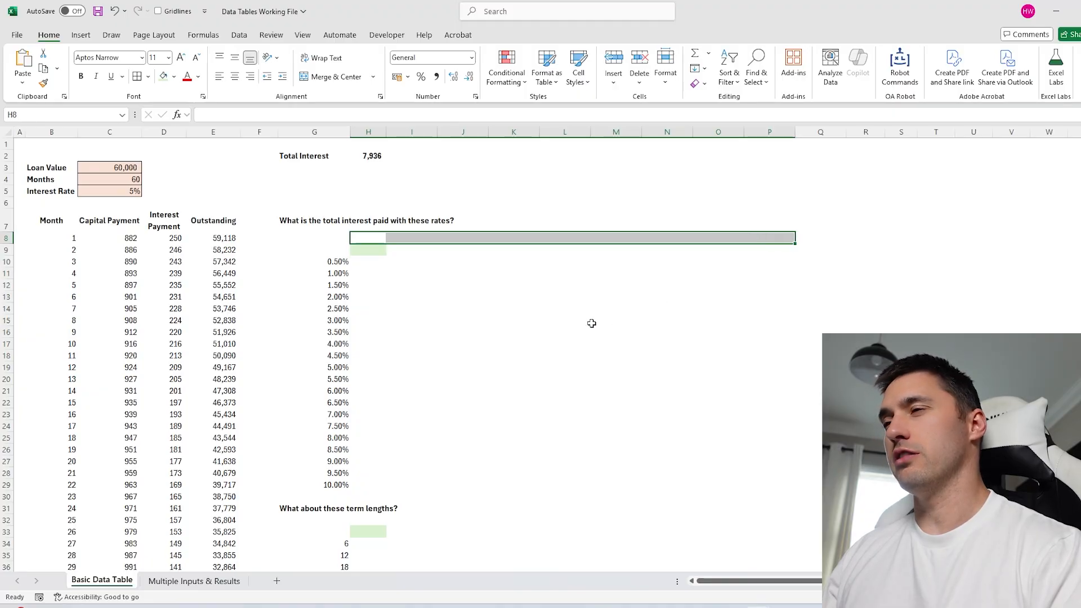
{"action": "left_click", "coordinate": [517, 328]}
Link H9 to Total Interest with =H2, showing 7,936.
{"action": "left_click", "coordinate": [331, 252]}
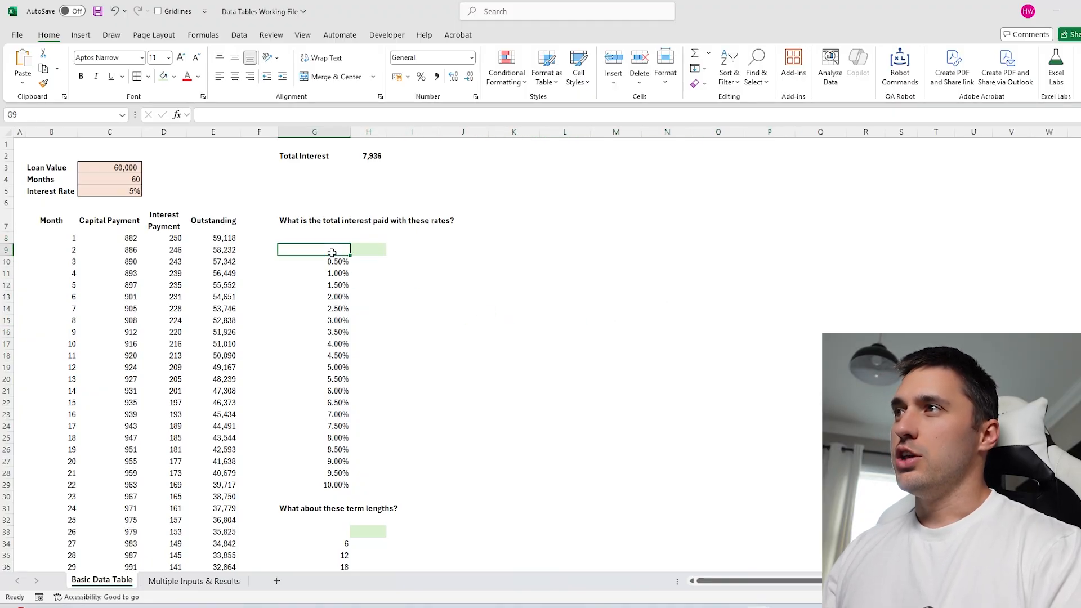
{"action": "left_click", "coordinate": [361, 250]}
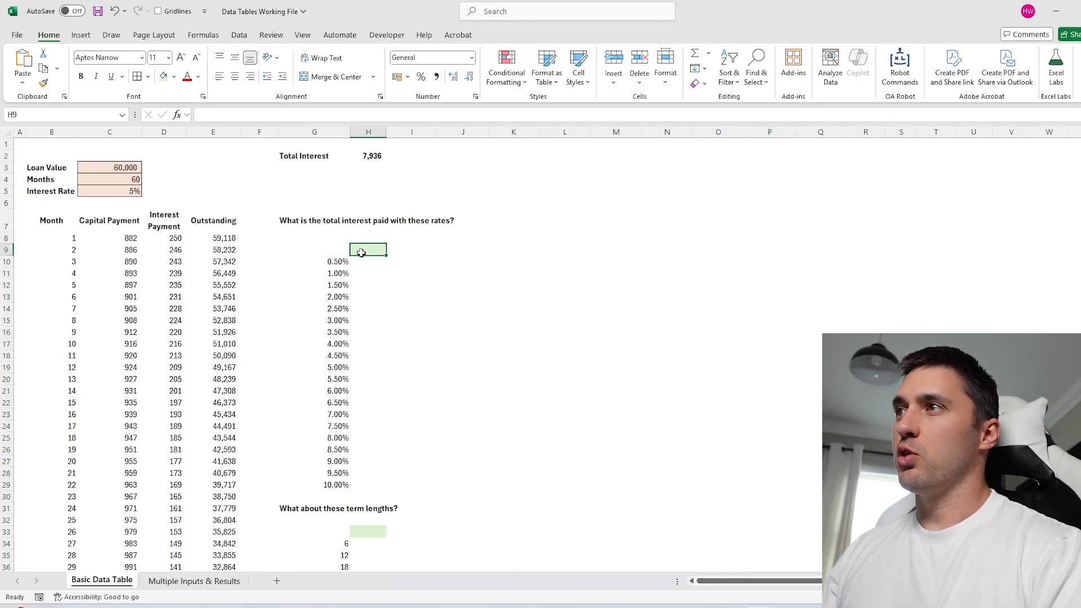
{"action": "type", "text": "="}
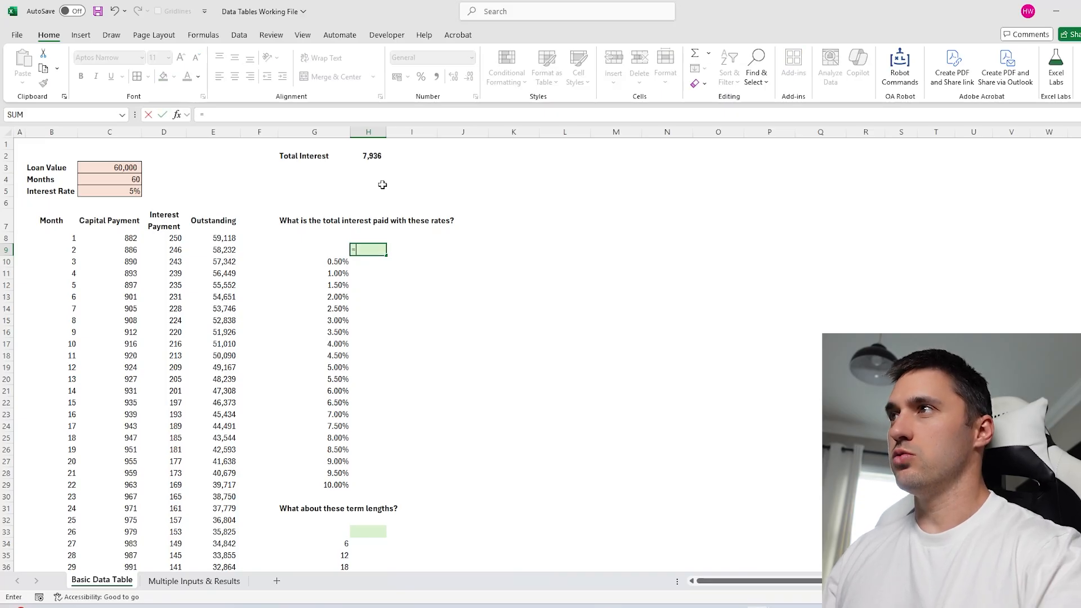
{"action": "left_click", "coordinate": [370, 156]}
{"action": "key", "text": "Return"}
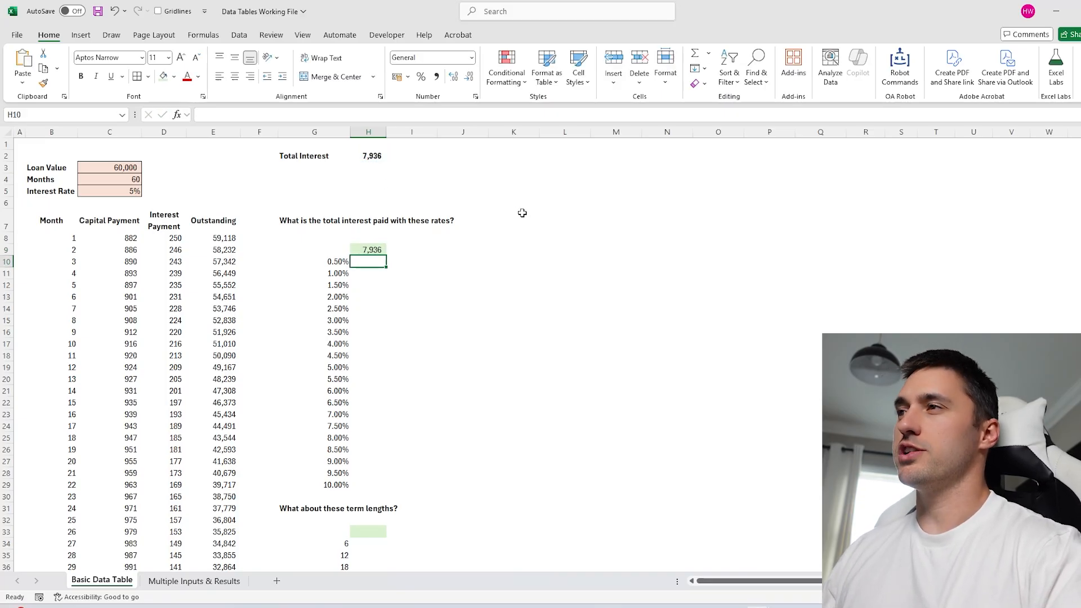
Select G9:H29, the rates together with the results column, and show the Data tab.
{"action": "left_click_drag", "start_coordinate": [332, 259], "coordinate": [341, 485]}
{"action": "left_click_drag", "start_coordinate": [338, 248], "coordinate": [375, 486]}
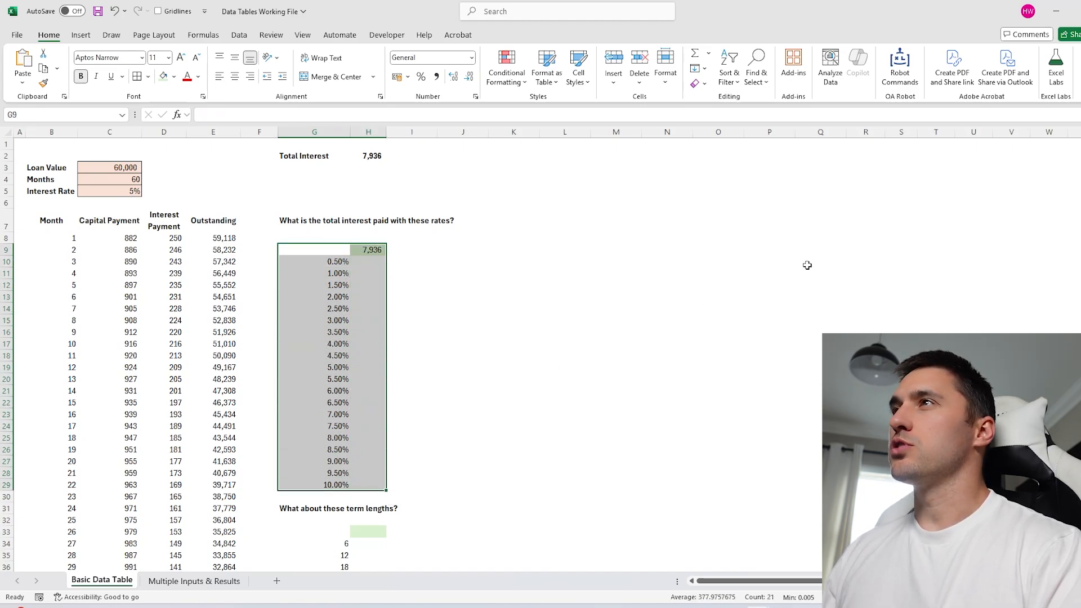
{"action": "left_click", "coordinate": [236, 35]}
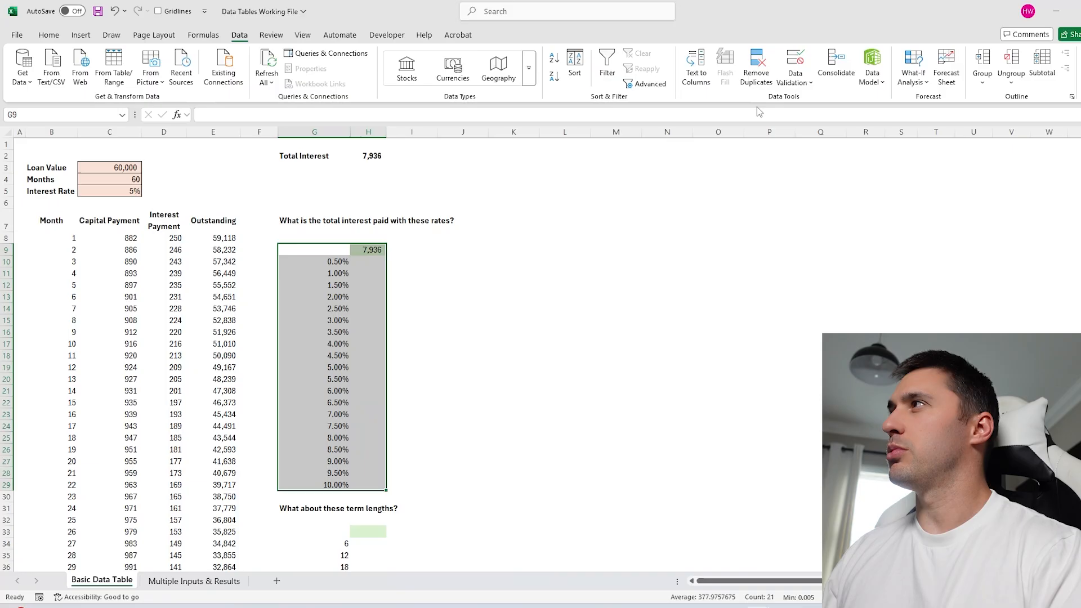
Try What-If Analysis > Data Table through the Alt key tips, then cancel it.
{"action": "left_click", "coordinate": [926, 83]}
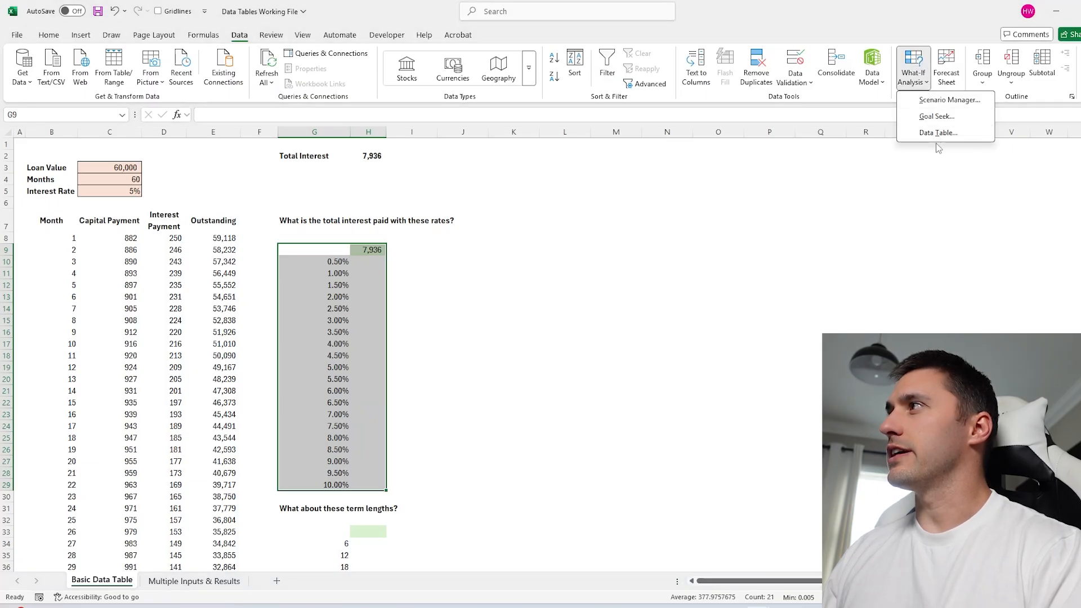
{"action": "left_click", "coordinate": [678, 235]}
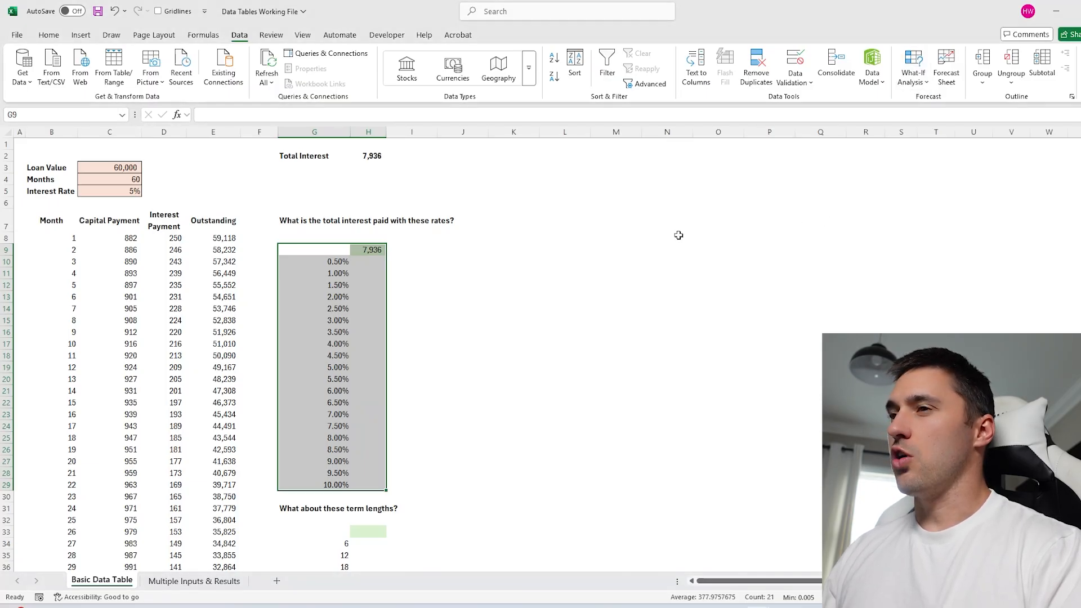
{"action": "key", "text": "alt"}
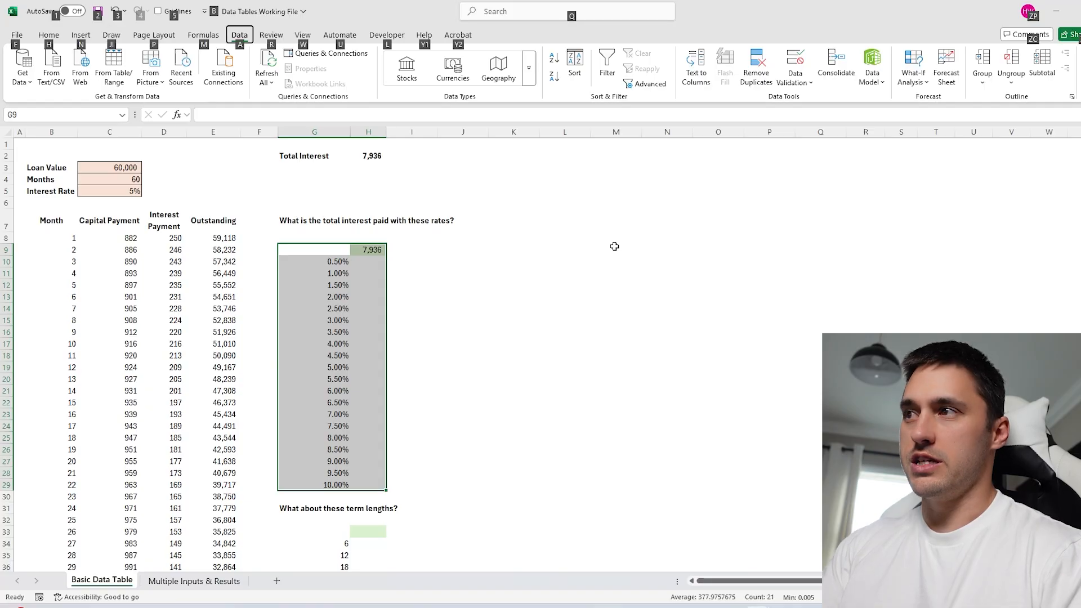
{"action": "key", "text": "a"}
{"action": "key", "text": "w"}
{"action": "key", "text": "t"}
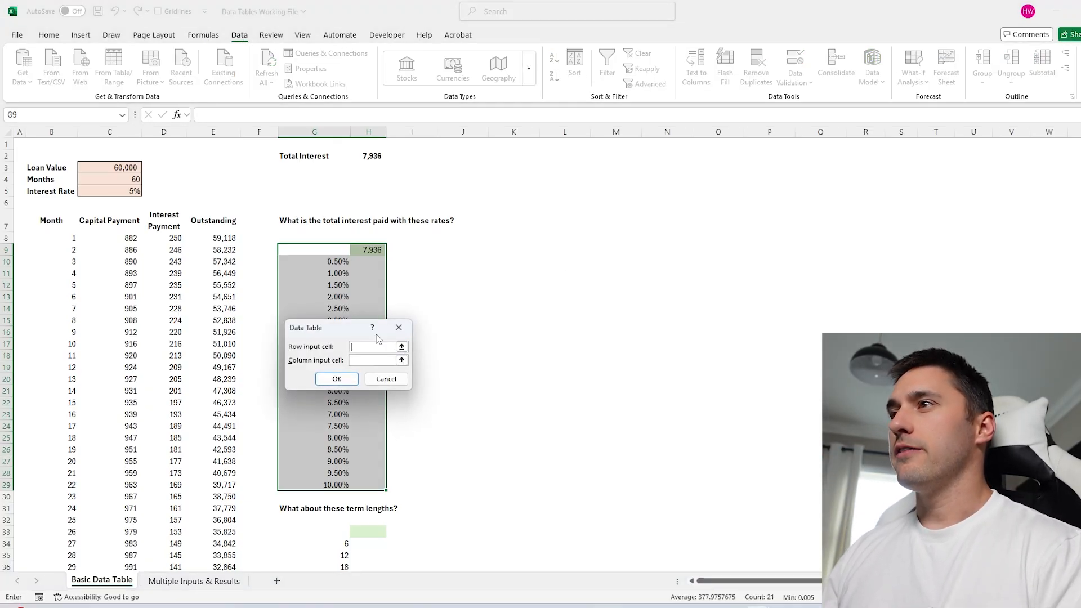
{"action": "left_click_drag", "start_coordinate": [333, 330], "coordinate": [515, 268]}
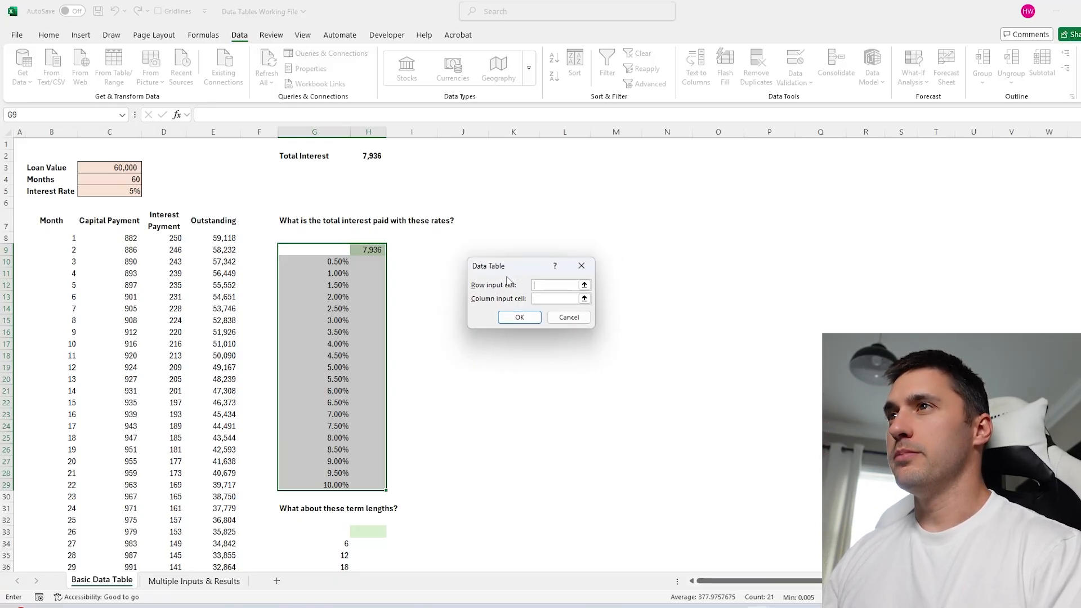
{"action": "key", "text": "Escape"}
Test a 6% Interest Rate in C5, then set it back to 5%.
{"action": "left_click", "coordinate": [121, 191]}
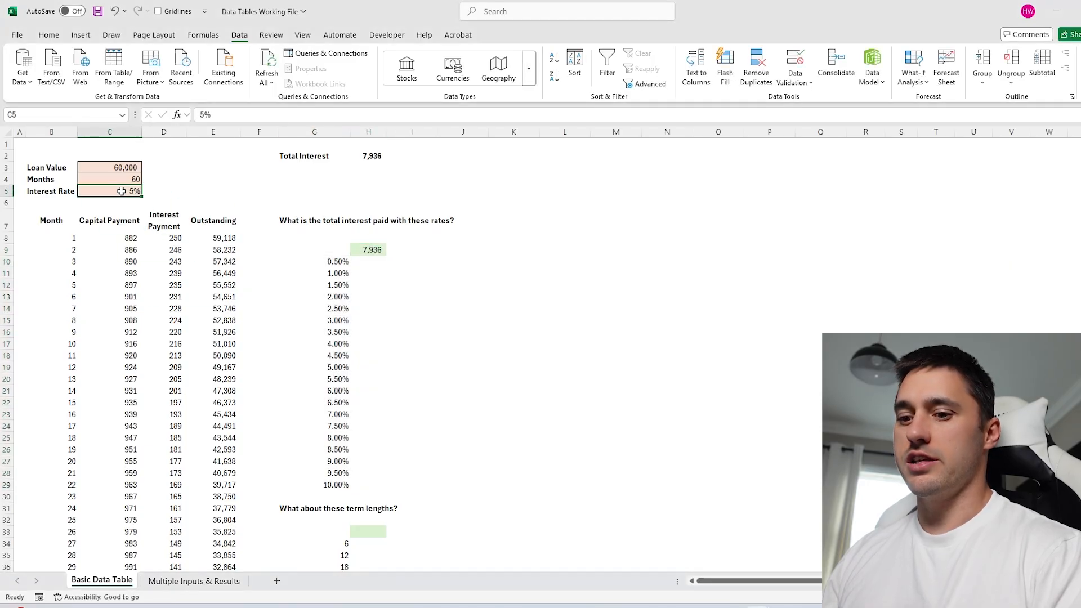
{"action": "type", "text": "6"}
{"action": "key", "text": "Return"}
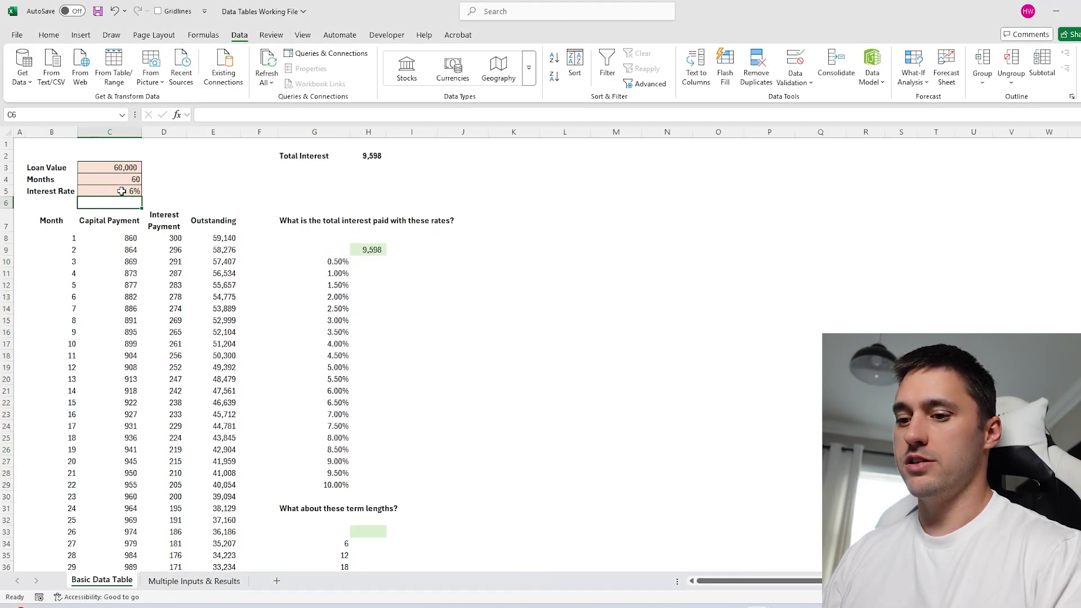
{"action": "left_click", "coordinate": [121, 191]}
{"action": "type", "text": "5"}
{"action": "left_click", "coordinate": [171, 181]}
{"action": "left_click", "coordinate": [139, 193]}
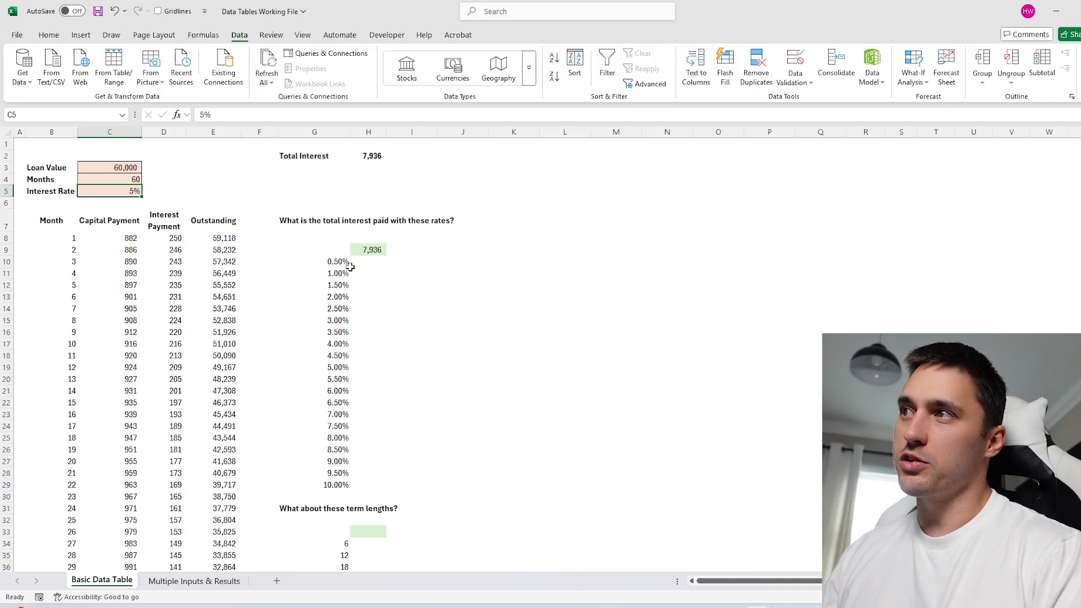
Select G9:H29 and open the Data Table dialog with Alt+A, W, T.
{"action": "left_click_drag", "start_coordinate": [350, 266], "coordinate": [333, 484]}
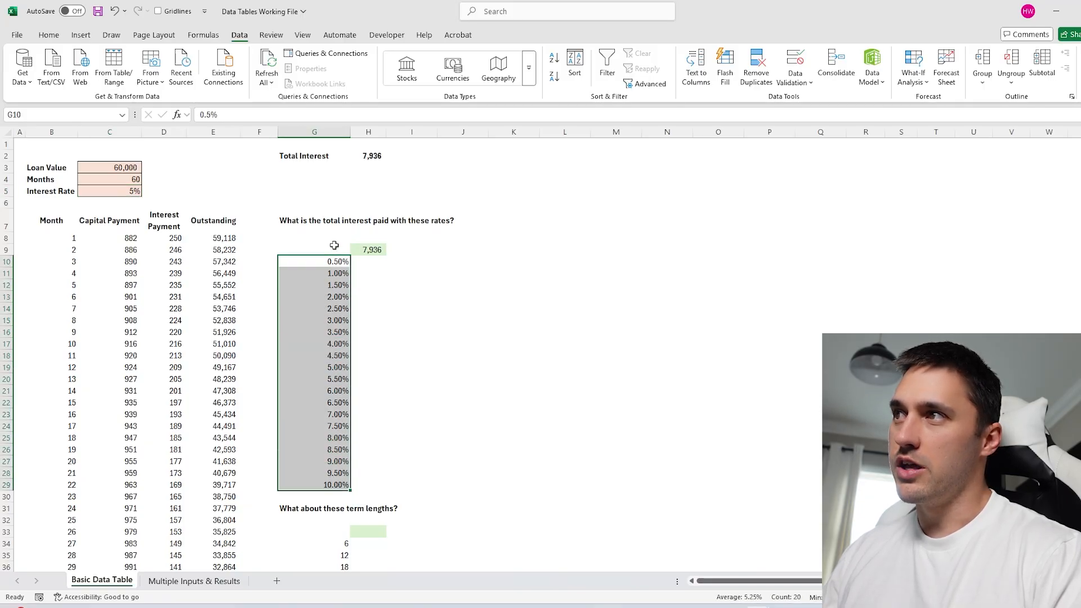
{"action": "left_click_drag", "start_coordinate": [334, 245], "coordinate": [371, 480]}
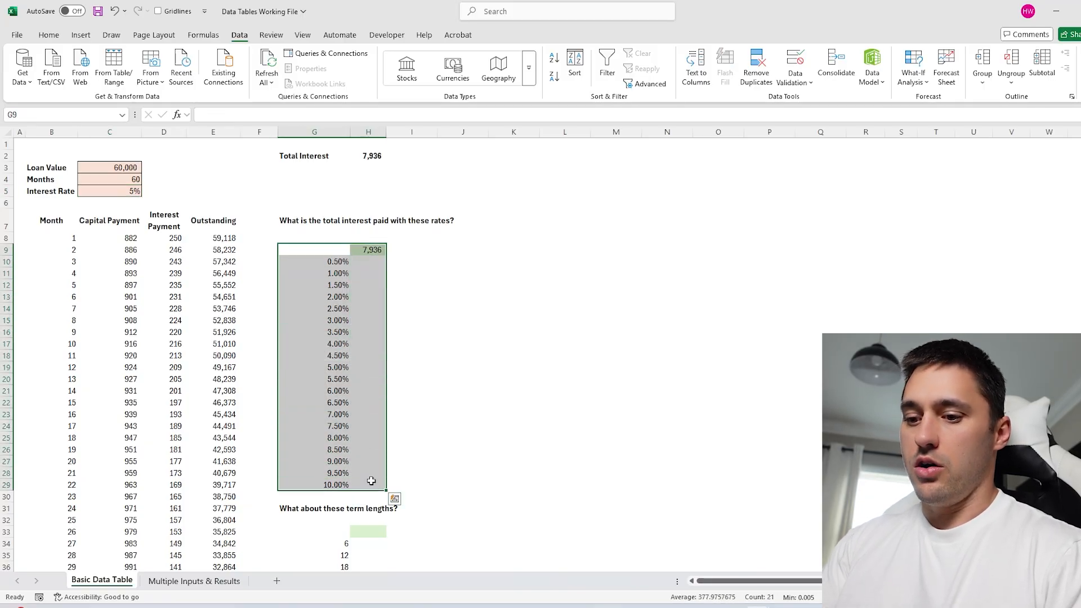
{"action": "key", "text": "alt+a"}
{"action": "key", "text": "w"}
{"action": "key", "text": "t"}
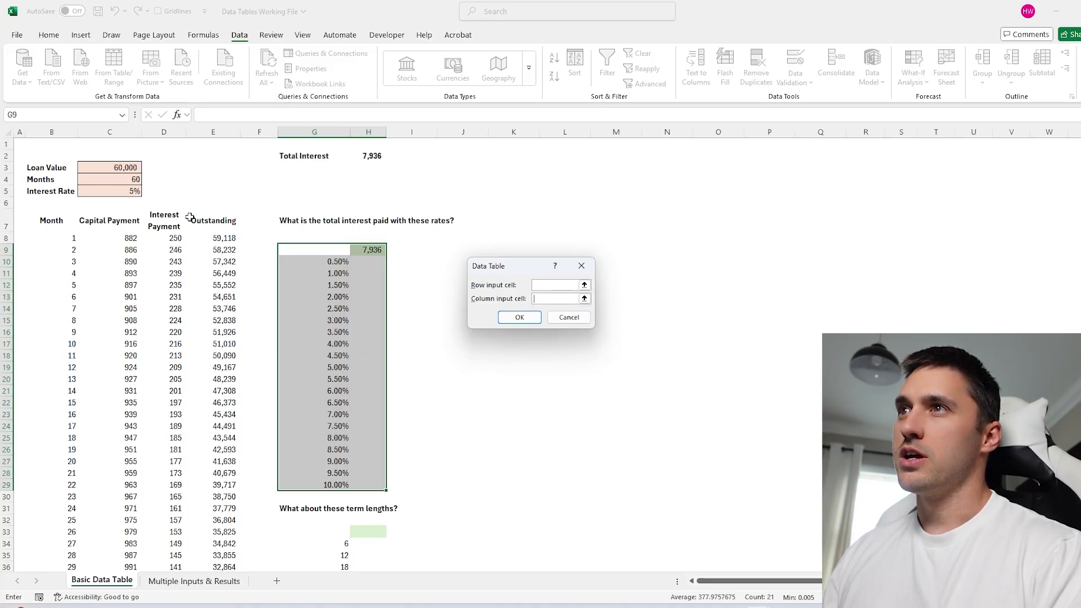
Set C5 as the Column input cell so column H shows interest per rate, 766 to 16,489.
{"action": "left_click", "coordinate": [122, 192]}
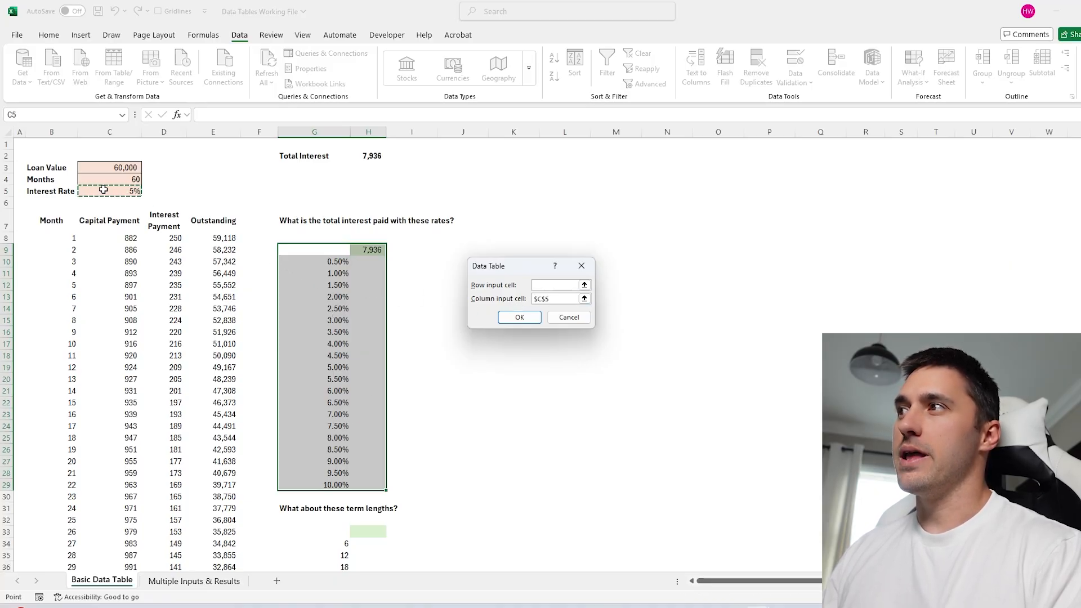
{"action": "left_click", "coordinate": [515, 316]}
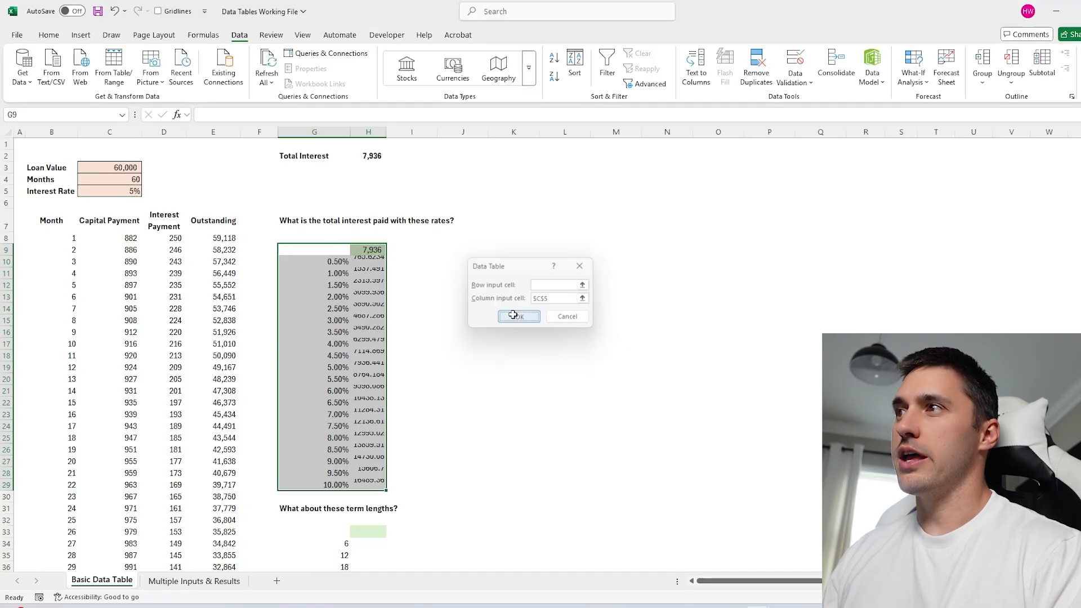
{"action": "left_click_drag", "start_coordinate": [376, 264], "coordinate": [372, 484]}
Review the results column, the monthly loan schedule and the loan input values.
{"action": "left_click_drag", "start_coordinate": [377, 250], "coordinate": [372, 485]}
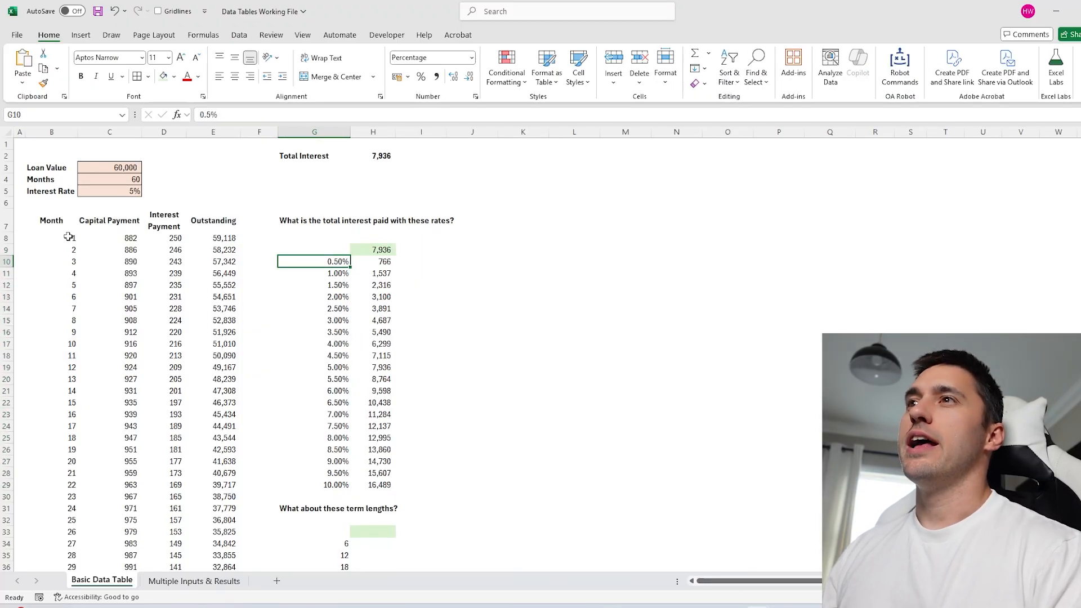
{"action": "left_click_drag", "start_coordinate": [51, 223], "coordinate": [247, 509]}
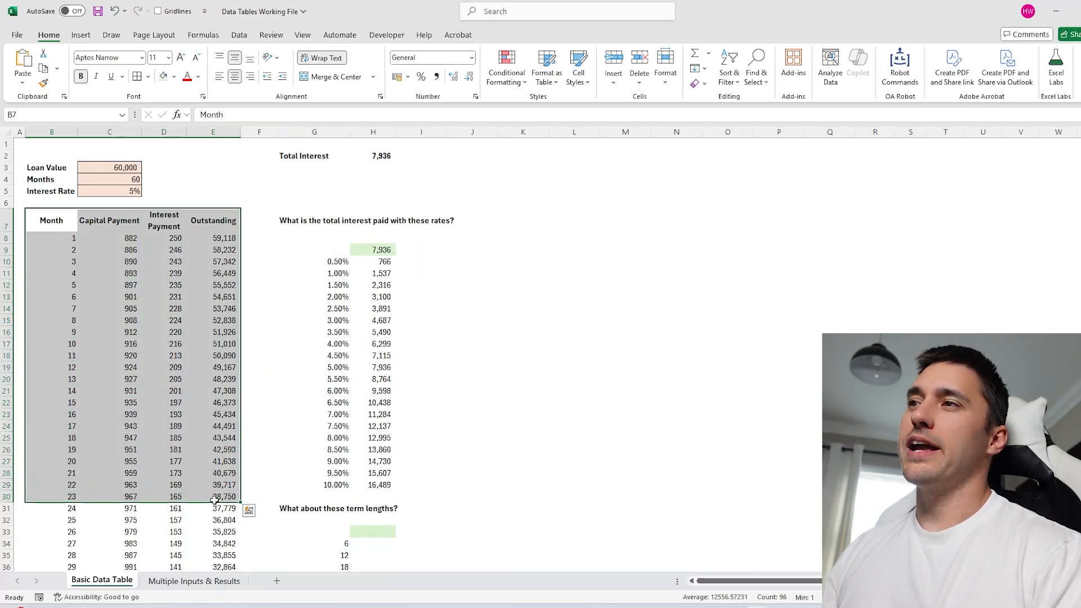
{"action": "left_click", "coordinate": [225, 285]}
{"action": "left_click", "coordinate": [164, 169]}
{"action": "left_click_drag", "start_coordinate": [113, 165], "coordinate": [117, 195]}
{"action": "left_click", "coordinate": [162, 169]}
Review the interest rate list, its per-rate results and the data table formula.
{"action": "left_click_drag", "start_coordinate": [336, 259], "coordinate": [337, 485]}
{"action": "left_click", "coordinate": [467, 318]}
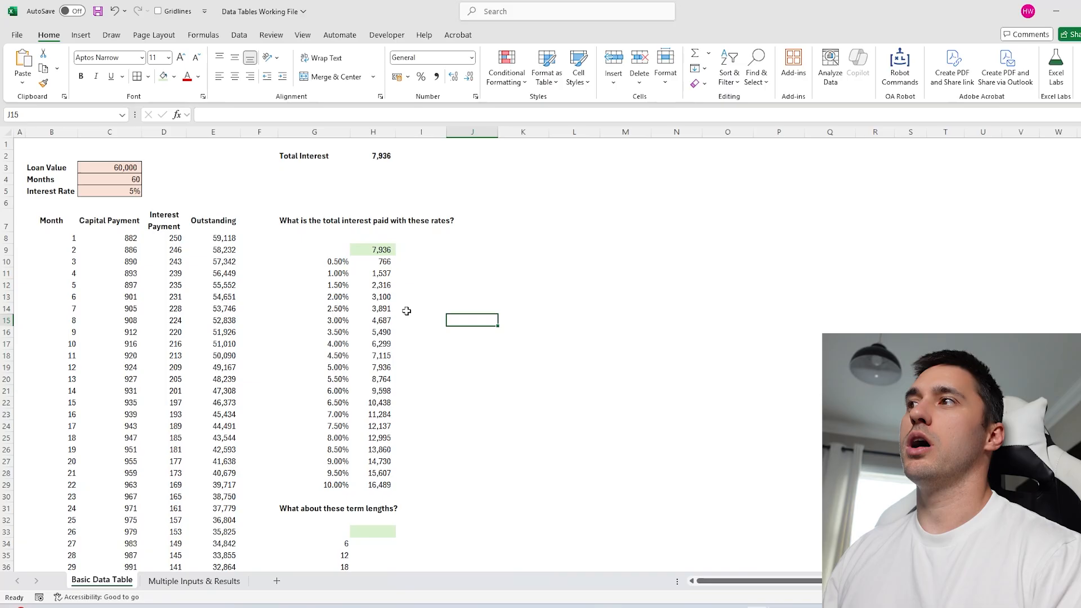
{"action": "left_click_drag", "start_coordinate": [372, 261], "coordinate": [366, 483]}
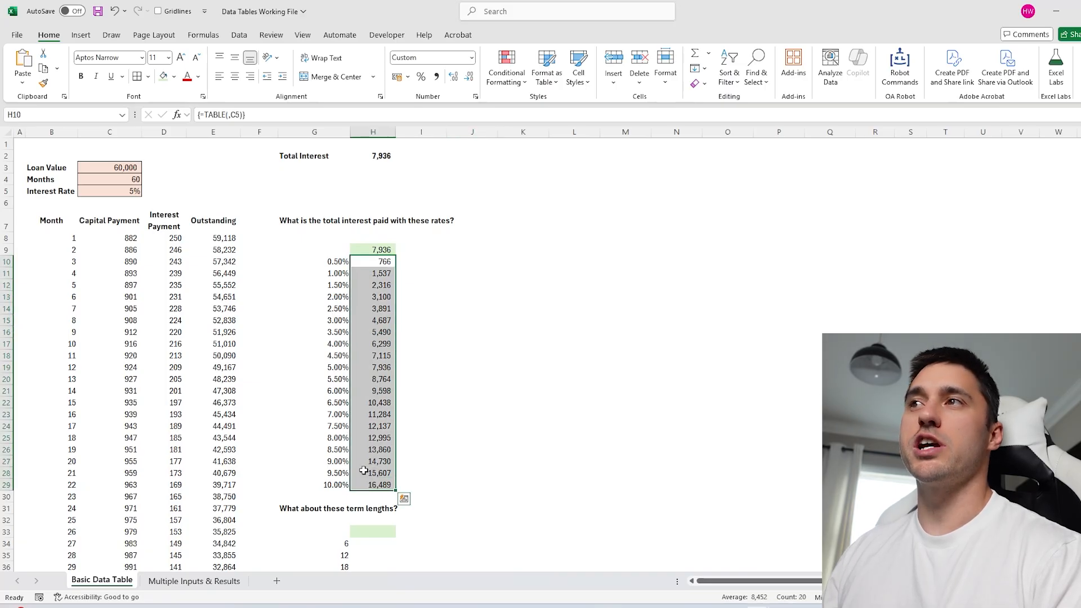
{"action": "left_click", "coordinate": [175, 175]}
{"action": "left_click", "coordinate": [573, 319]}
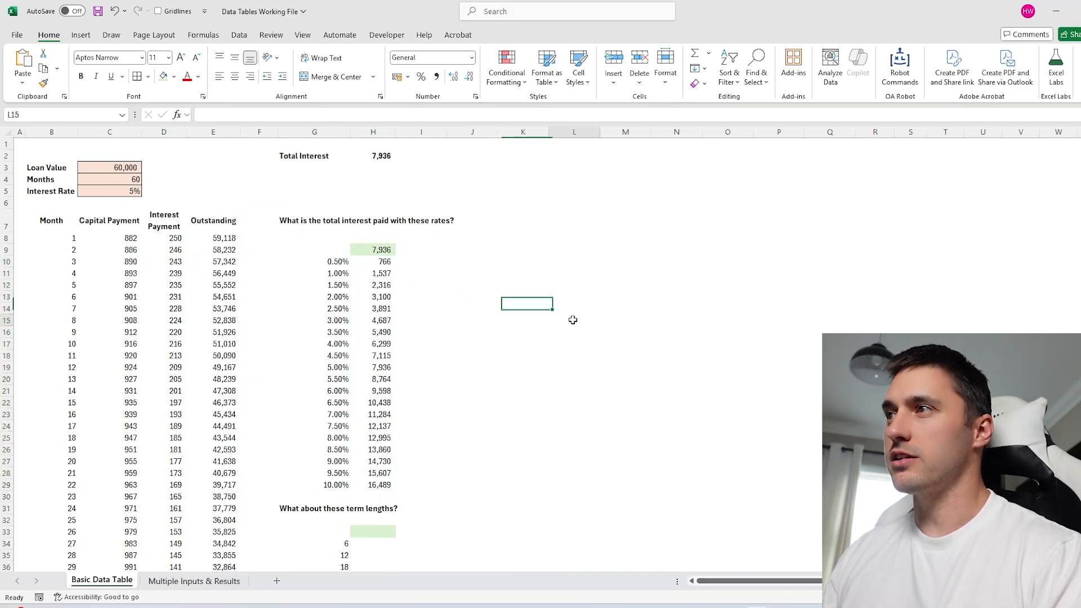
{"action": "left_click", "coordinate": [366, 320]}
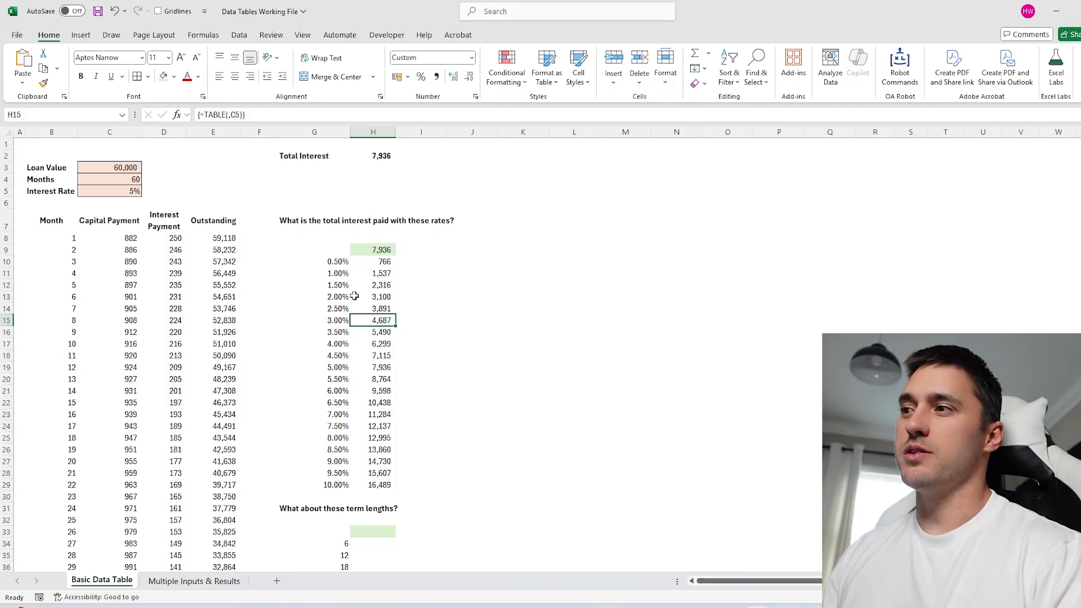
{"action": "left_click", "coordinate": [523, 379]}
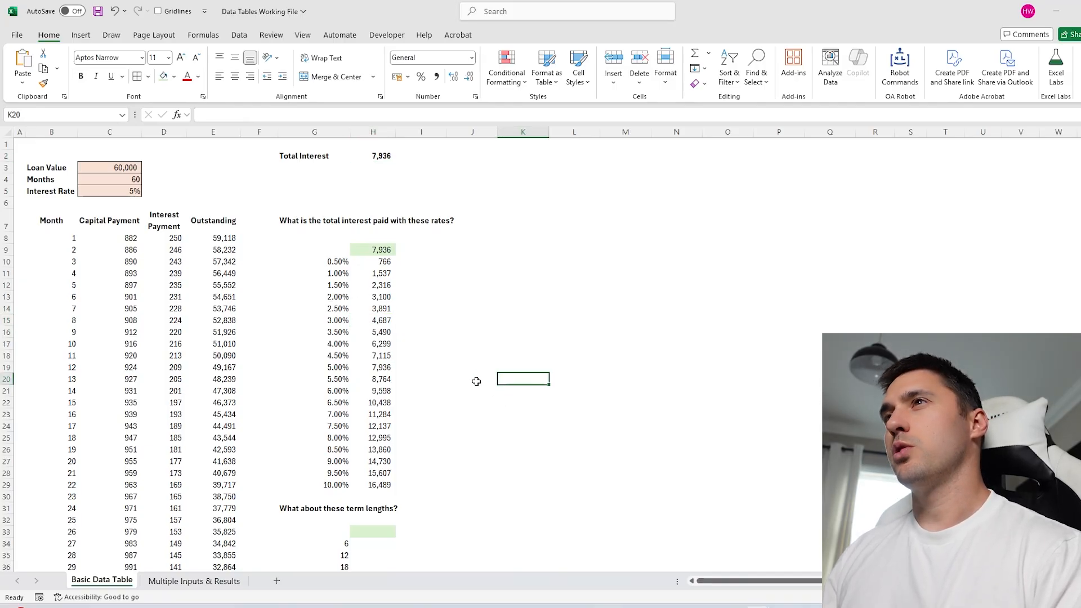
Start an = link in H33 above the term lengths 6 to 120.
{"action": "scroll", "coordinate": [398, 376], "scroll_direction": "down", "scroll_amount": 7}
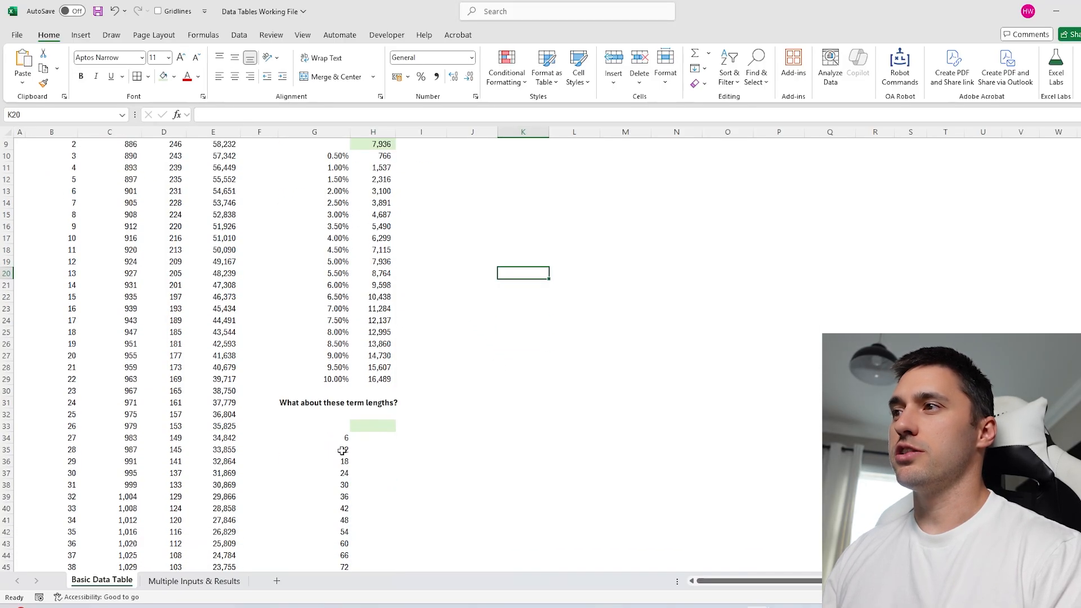
{"action": "left_click_drag", "start_coordinate": [343, 320], "coordinate": [347, 350]}
{"action": "left_click", "coordinate": [344, 320]}
{"action": "scroll", "coordinate": [489, 403], "scroll_direction": "up", "scroll_amount": 3}
{"action": "scroll", "coordinate": [490, 403], "scroll_direction": "down", "scroll_amount": 1}
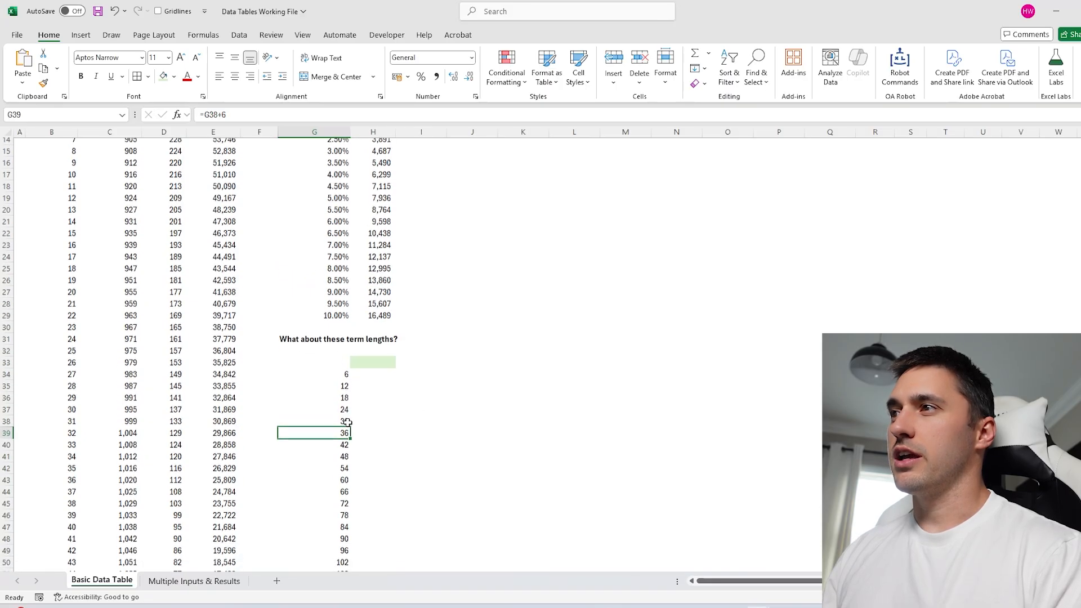
{"action": "left_click", "coordinate": [360, 354]}
{"action": "scroll", "coordinate": [355, 352], "scroll_direction": "down", "scroll_amount": 1}
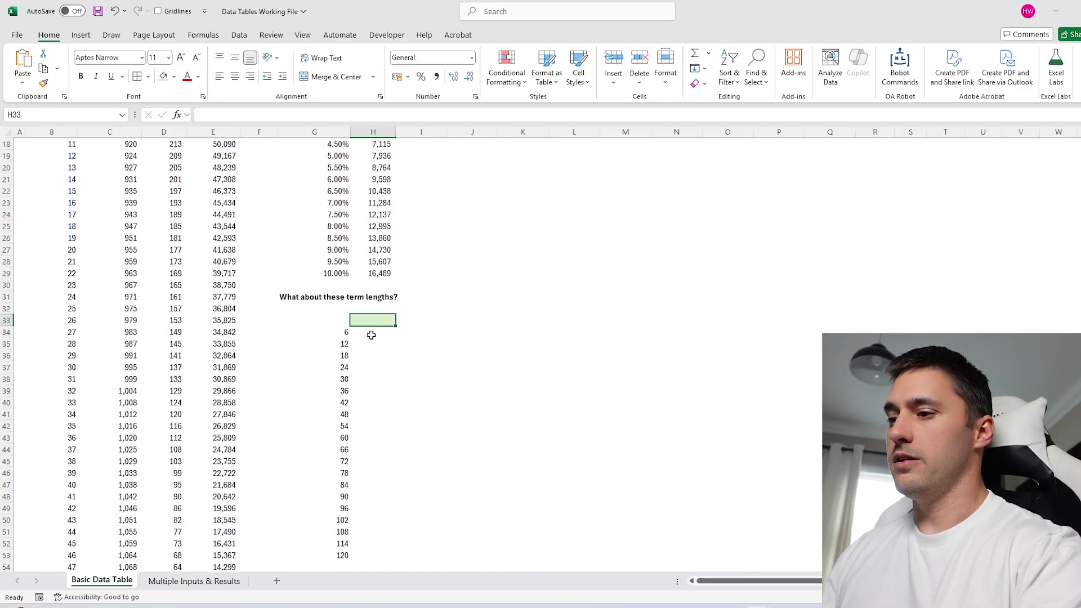
{"action": "type", "text": "="}
{"action": "scroll", "coordinate": [369, 326], "scroll_direction": "up", "scroll_amount": 6}
Finish the =H2 link in H33 so it shows 7,936, and check the Total Interest formula.
{"action": "left_click", "coordinate": [375, 158]}
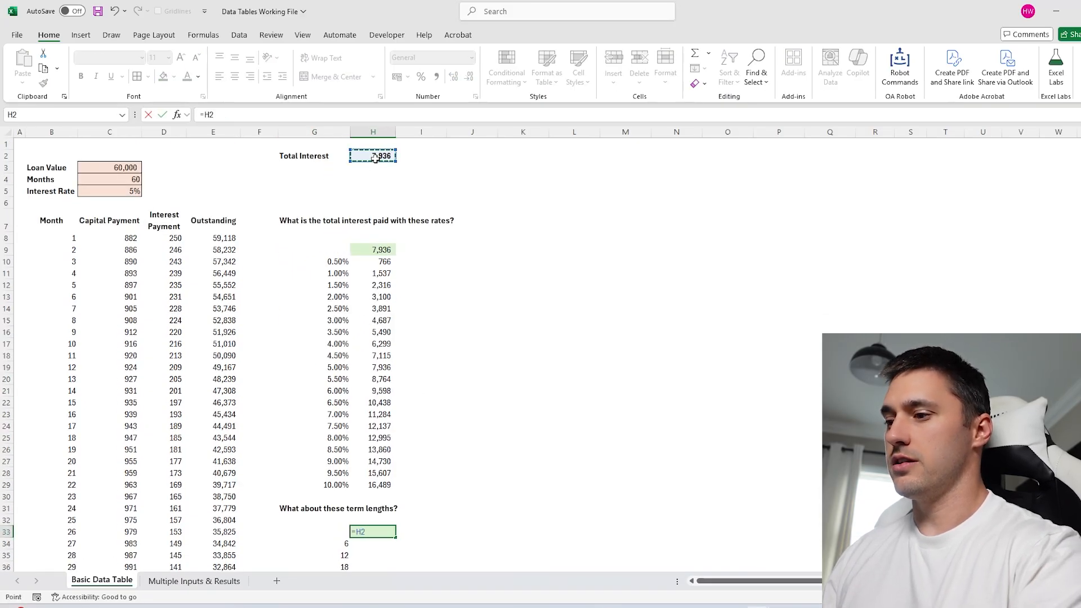
{"action": "key", "text": "Return"}
{"action": "scroll", "coordinate": [363, 418], "scroll_direction": "down", "scroll_amount": 5}
{"action": "scroll", "coordinate": [363, 418], "scroll_direction": "up", "scroll_amount": 5}
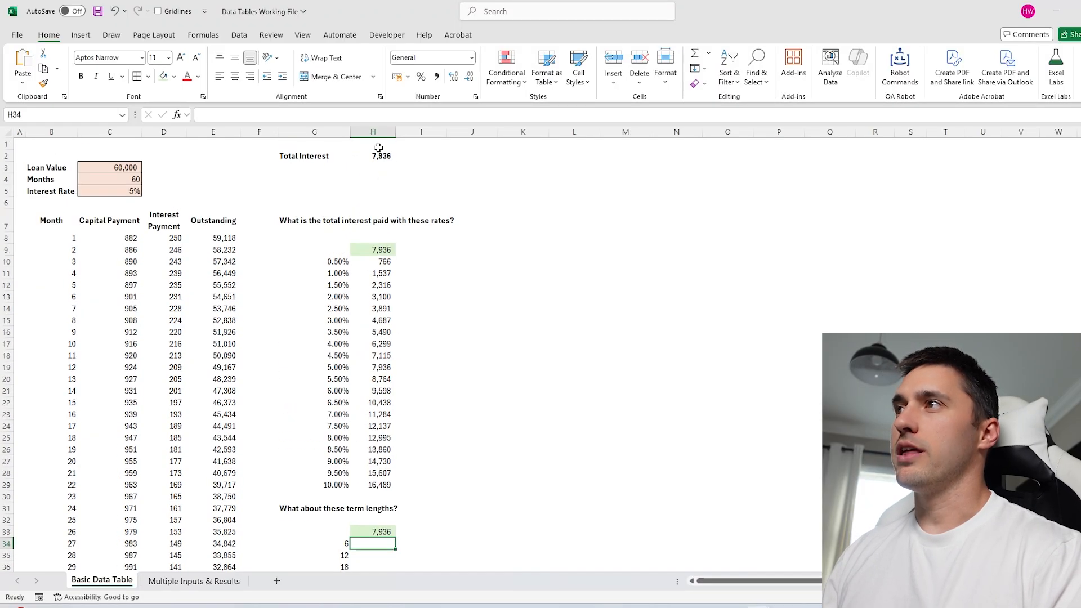
{"action": "left_click", "coordinate": [374, 156]}
{"action": "key", "text": "F2"}
{"action": "key", "text": "Escape"}
Build a data table on G33:H53 with Months in C4 as the column input cell.
{"action": "scroll", "coordinate": [450, 383], "scroll_direction": "down", "scroll_amount": 7}
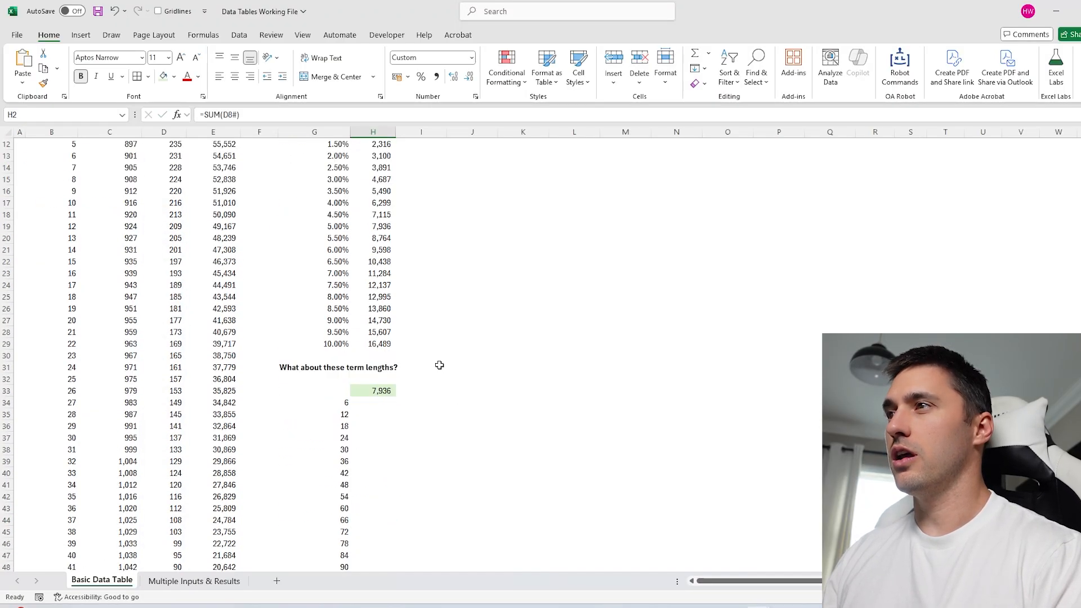
{"action": "left_click_drag", "start_coordinate": [340, 287], "coordinate": [366, 522]}
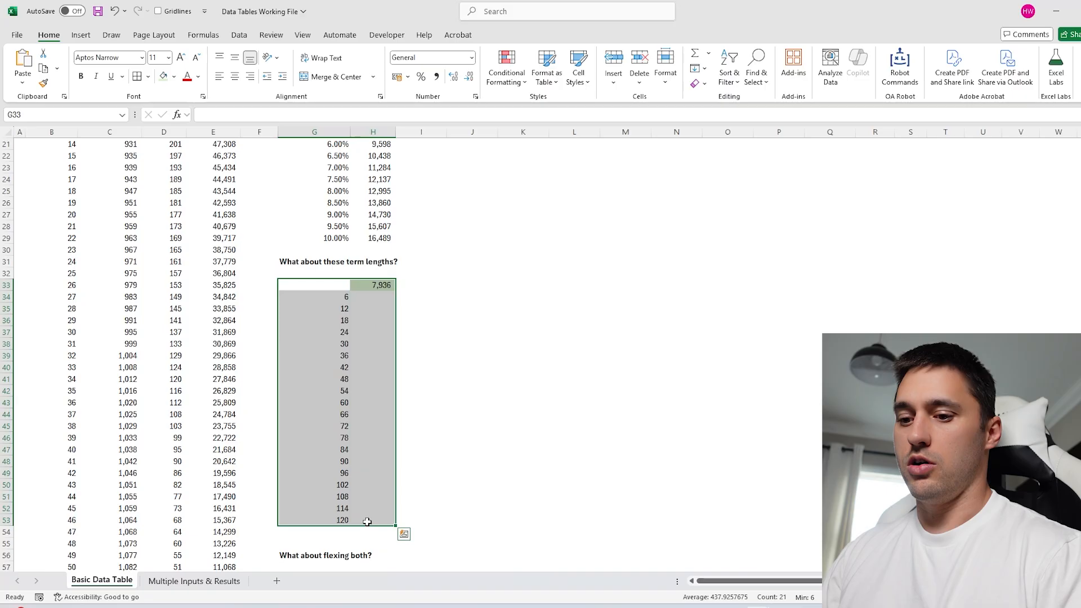
{"action": "key", "text": "alt"}
{"action": "key", "text": "d"}
{"action": "key", "text": "t"}
{"action": "scroll", "coordinate": [338, 450], "scroll_direction": "up", "scroll_amount": 7}
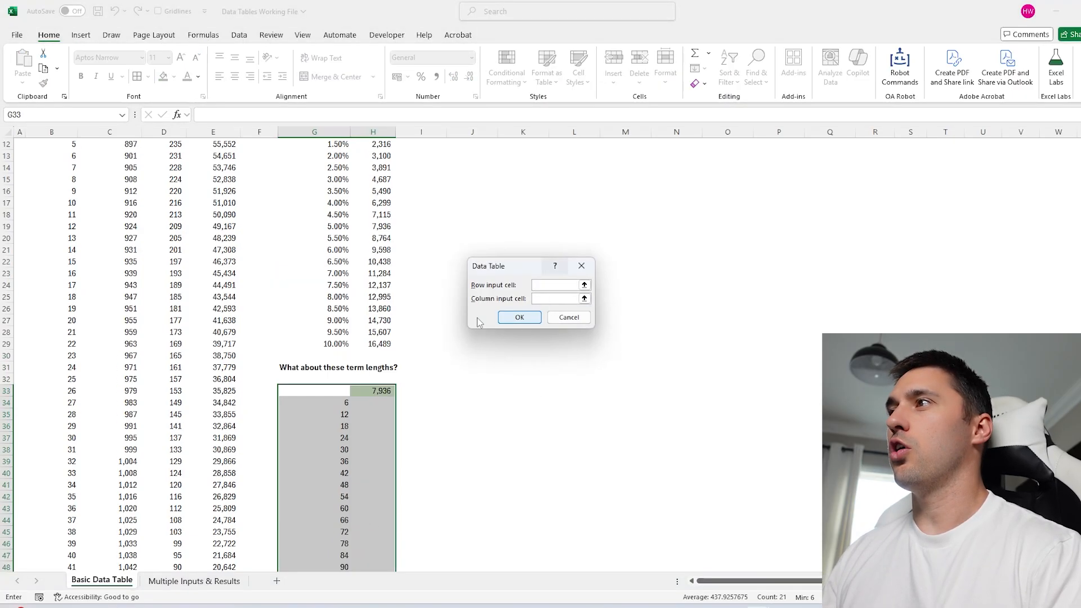
{"action": "key", "text": "Tab"}
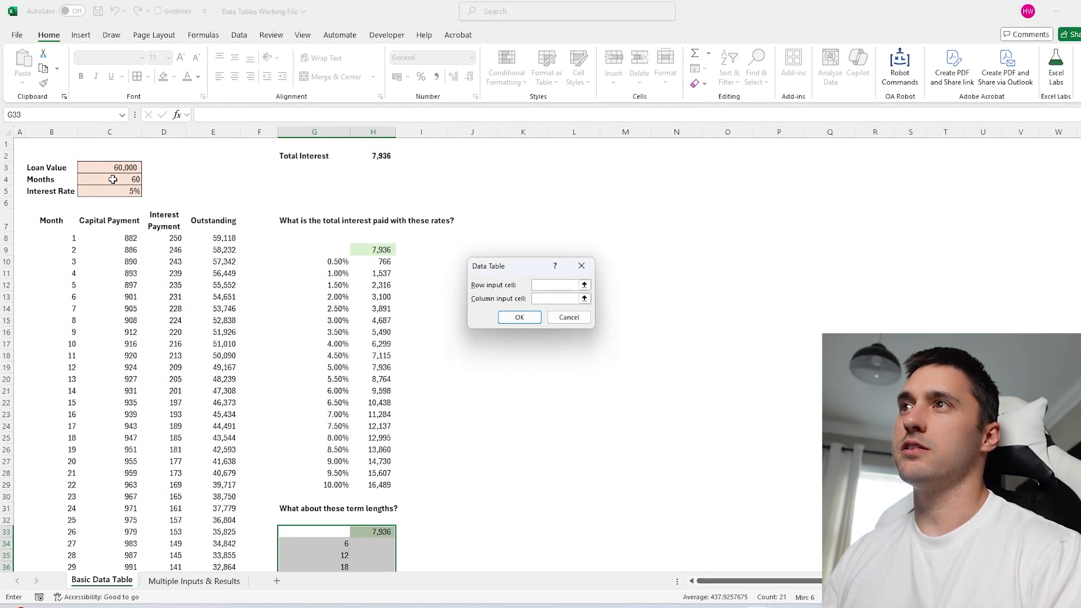
{"action": "left_click", "coordinate": [112, 179]}
{"action": "left_click", "coordinate": [519, 317]}
Format the term results in Comma Style with no decimals, 878 to 16,367.
{"action": "scroll", "coordinate": [398, 396], "scroll_direction": "down", "scroll_amount": 5}
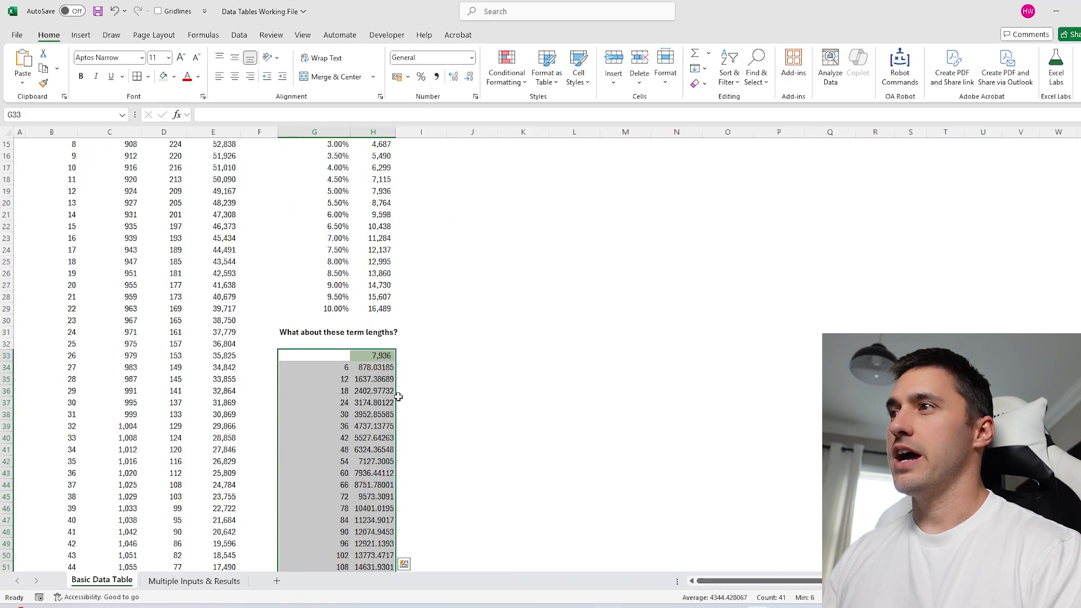
{"action": "scroll", "coordinate": [381, 367], "scroll_direction": "down", "scroll_amount": 2}
{"action": "left_click", "coordinate": [381, 284]}
{"action": "key", "text": "ctrl+shift+Down"}
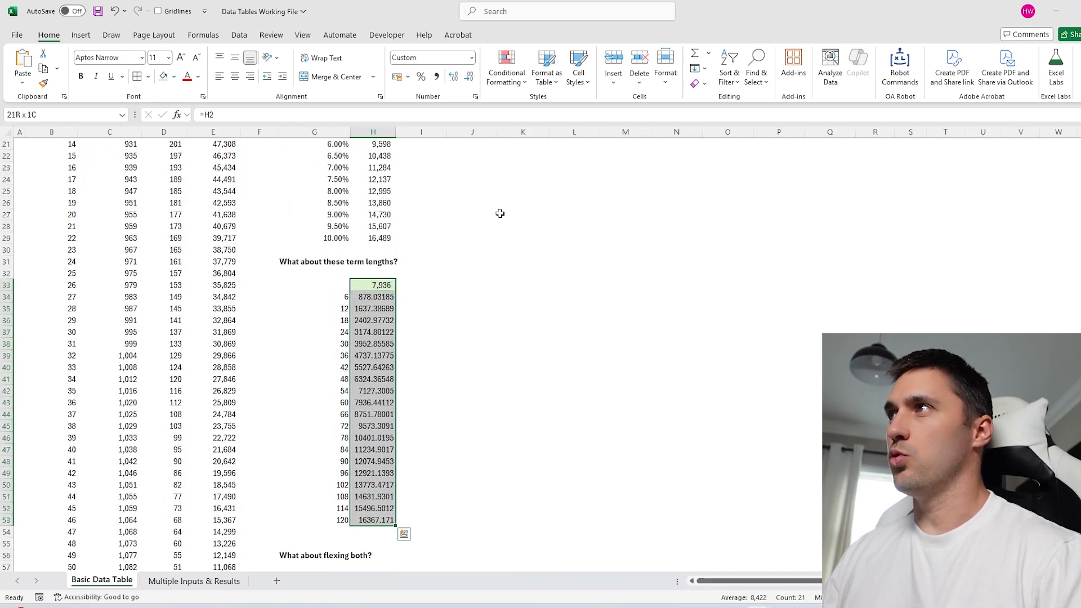
{"action": "left_click", "coordinate": [436, 76]}
{"action": "double_click", "coordinate": [469, 76]}
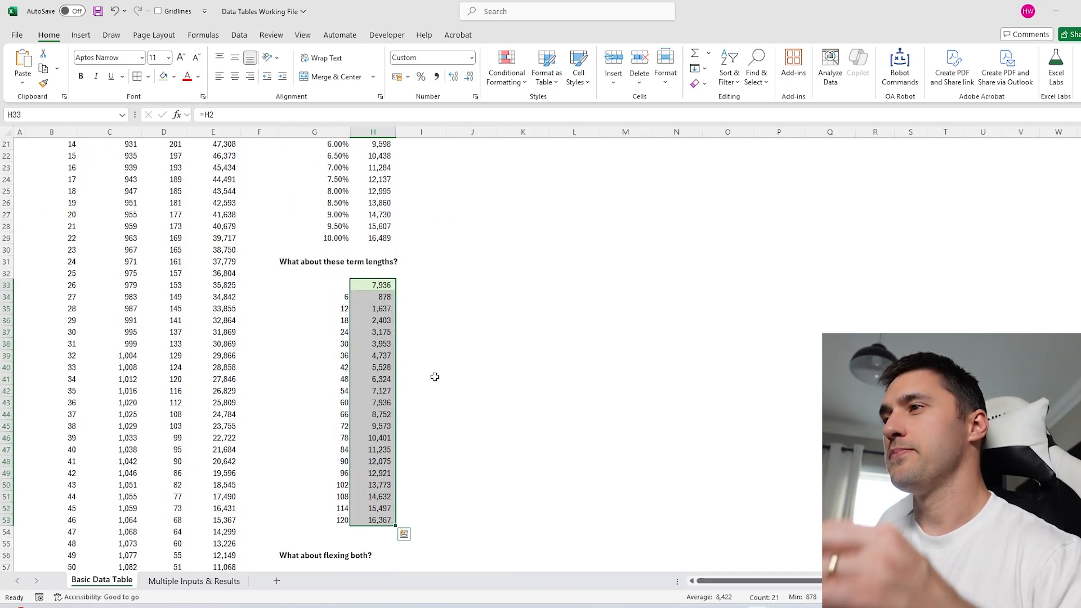
{"action": "left_click_drag", "start_coordinate": [386, 344], "coordinate": [388, 345]}
{"action": "key", "text": "ctrl+Down"}
{"action": "scroll", "coordinate": [487, 397], "scroll_direction": "up", "scroll_amount": 7}
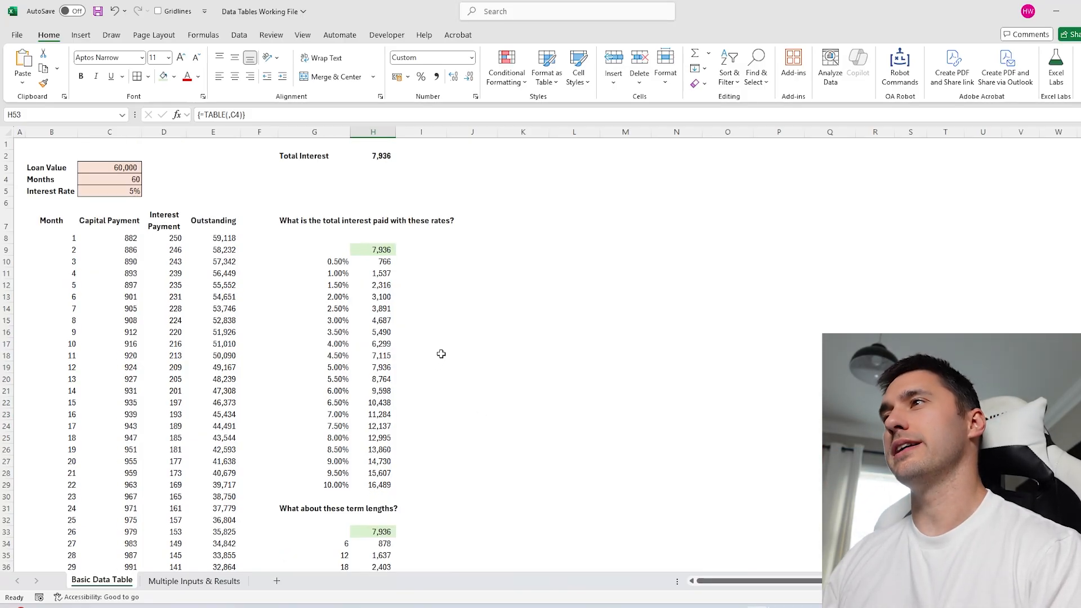
Review the term-lengths table and the 'What about flexing both?' area below it.
{"action": "scroll", "coordinate": [399, 340], "scroll_direction": "down", "scroll_amount": 3}
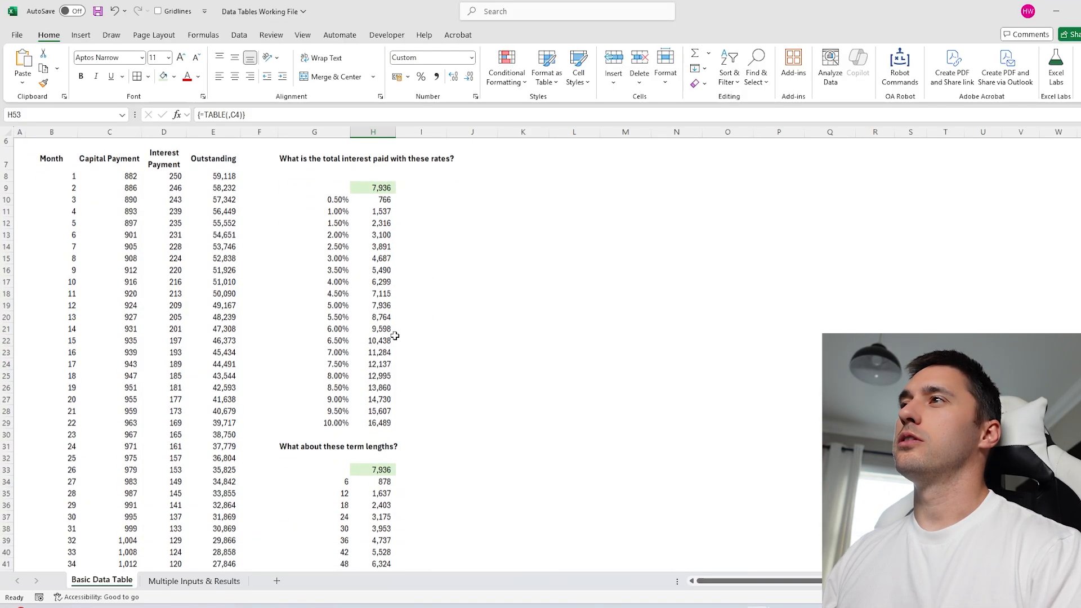
{"action": "left_click_drag", "start_coordinate": [332, 157], "coordinate": [332, 382]}
{"action": "scroll", "coordinate": [371, 326], "scroll_direction": "down", "scroll_amount": 5}
{"action": "scroll", "coordinate": [373, 322], "scroll_direction": "up", "scroll_amount": 1}
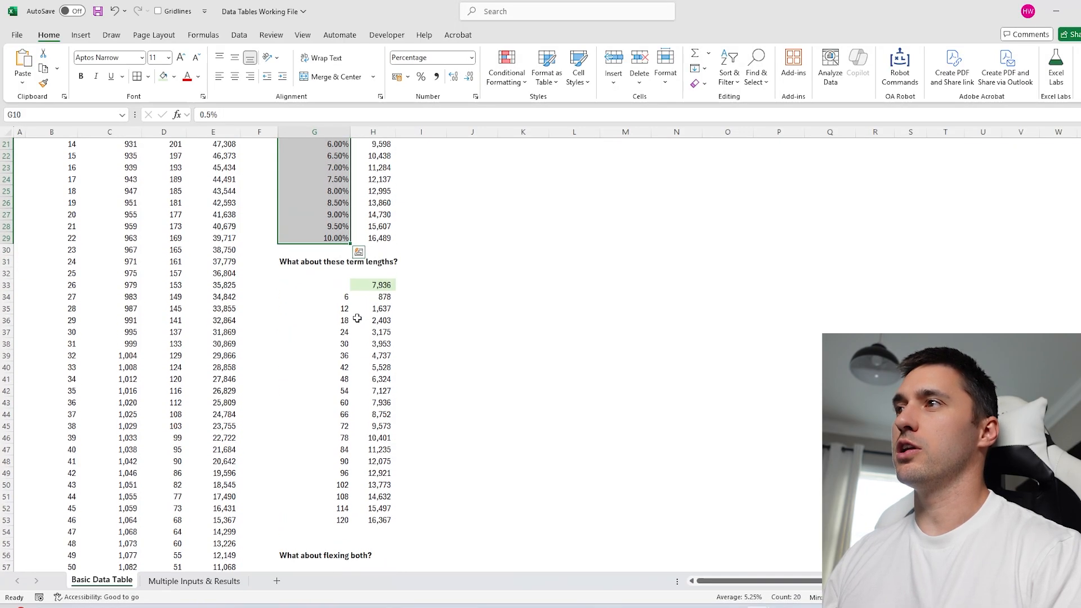
{"action": "left_click_drag", "start_coordinate": [326, 297], "coordinate": [327, 520]}
{"action": "scroll", "coordinate": [502, 361], "scroll_direction": "down", "scroll_amount": 4}
{"action": "scroll", "coordinate": [503, 362], "scroll_direction": "down", "scroll_amount": 2}
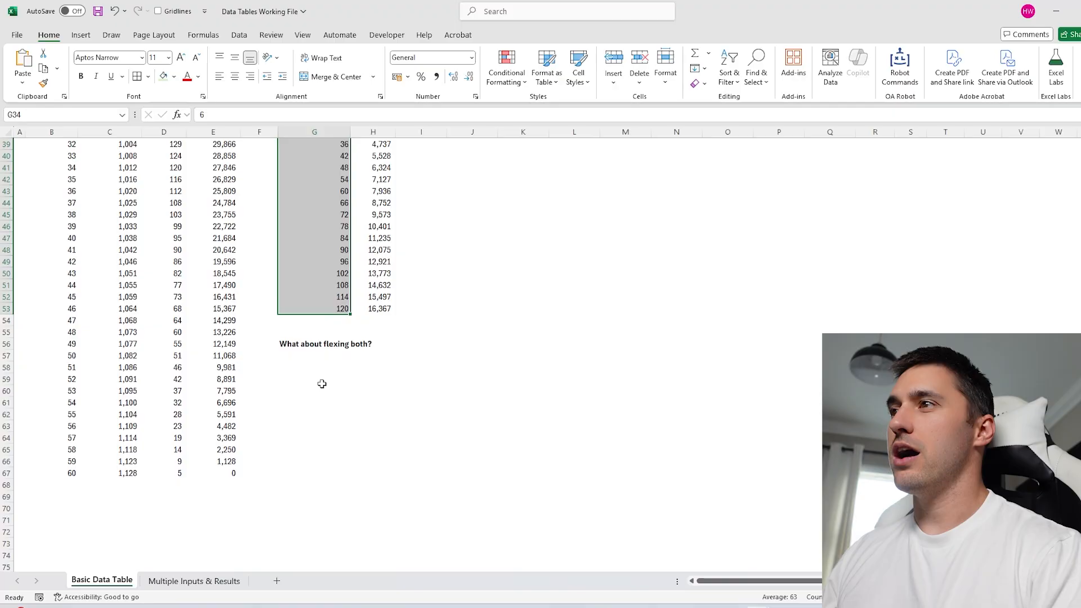
{"action": "left_click_drag", "start_coordinate": [319, 369], "coordinate": [522, 526]}
{"action": "scroll", "coordinate": [488, 444], "scroll_direction": "up", "scroll_amount": 4}
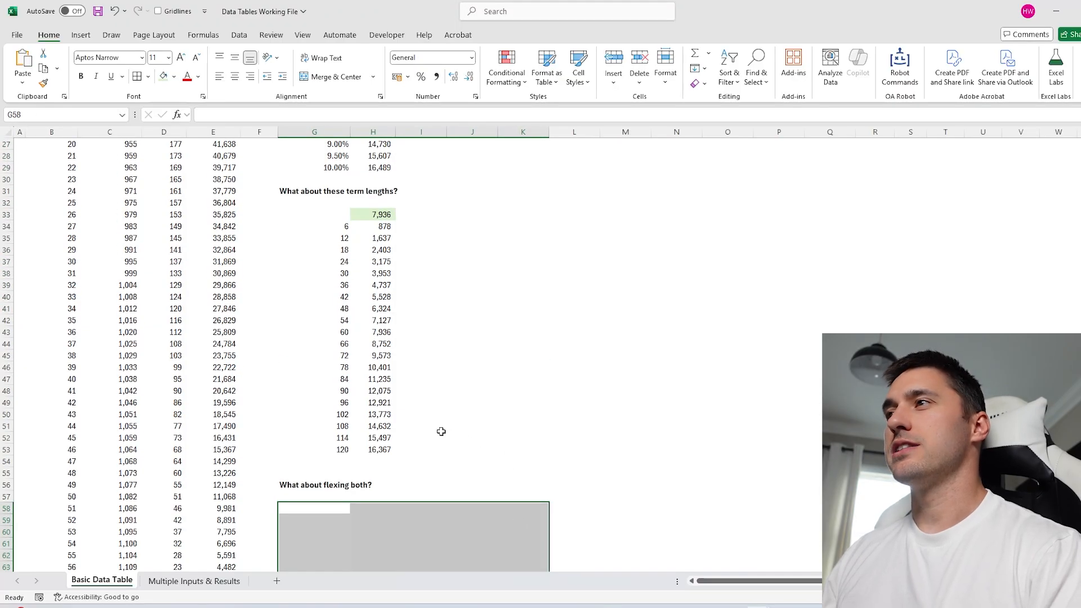
{"action": "left_click", "coordinate": [342, 226]}
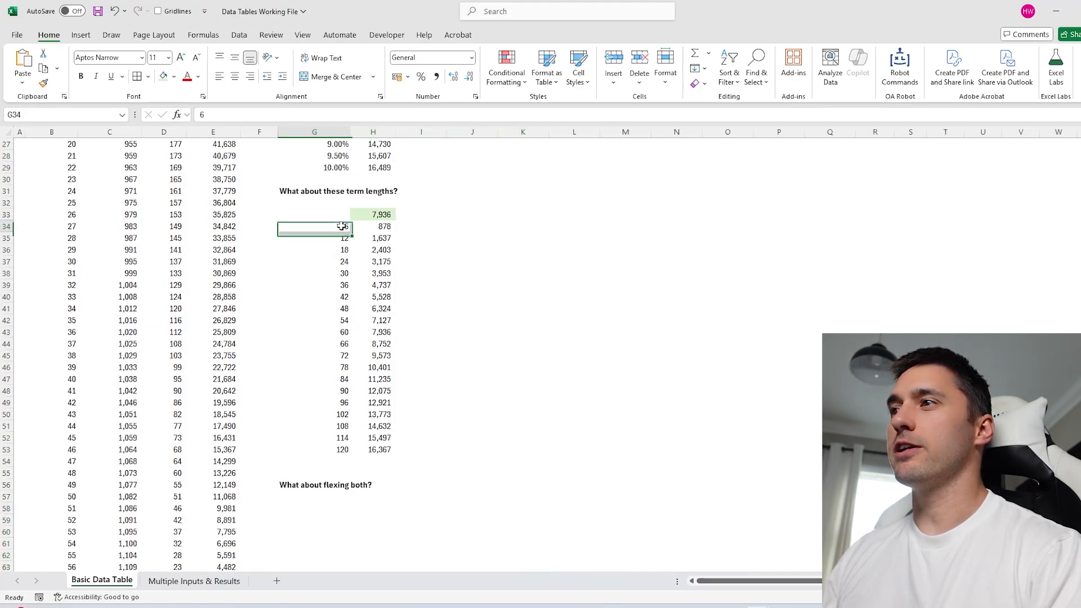
{"action": "left_click", "coordinate": [326, 448]}
{"action": "scroll", "coordinate": [332, 422], "scroll_direction": "up", "scroll_amount": 4}
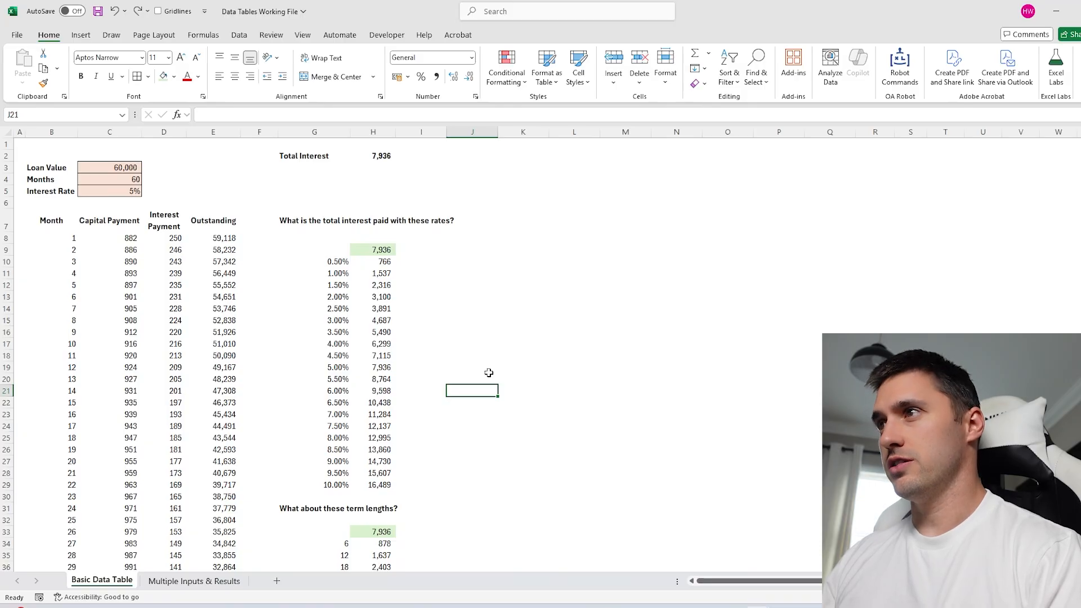
{"action": "scroll", "coordinate": [342, 333], "scroll_direction": "down", "scroll_amount": 3}
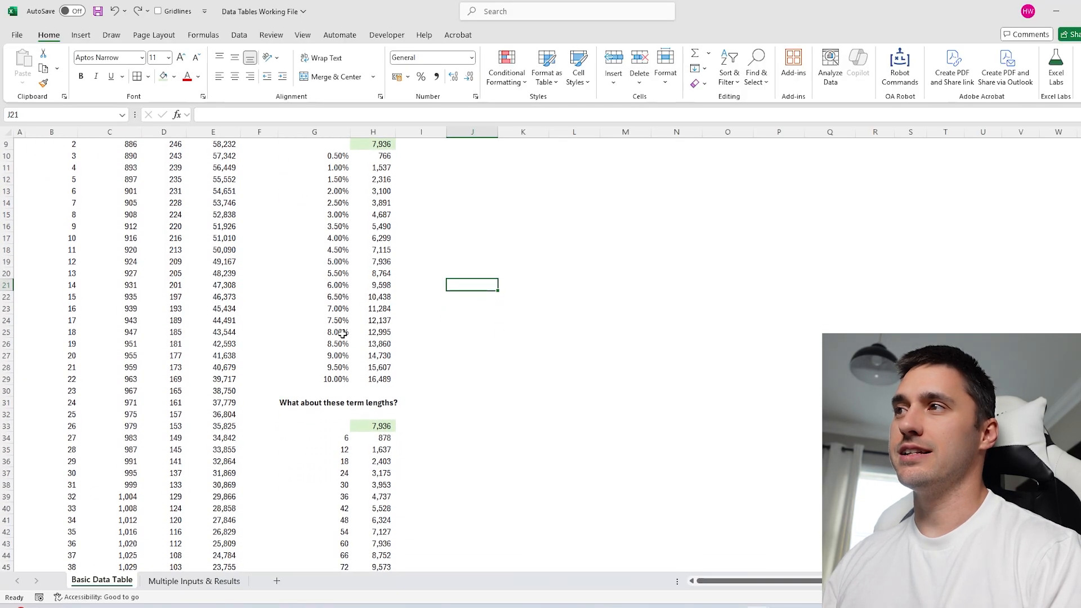
{"action": "scroll", "coordinate": [338, 293], "scroll_direction": "up", "scroll_amount": 3}
Copy the interest rates 0.50%–10.00% and paste them into G60 under 'What about flexing both?'.
{"action": "left_click", "coordinate": [326, 262]}
{"action": "key", "text": "ctrl+shift+Down"}
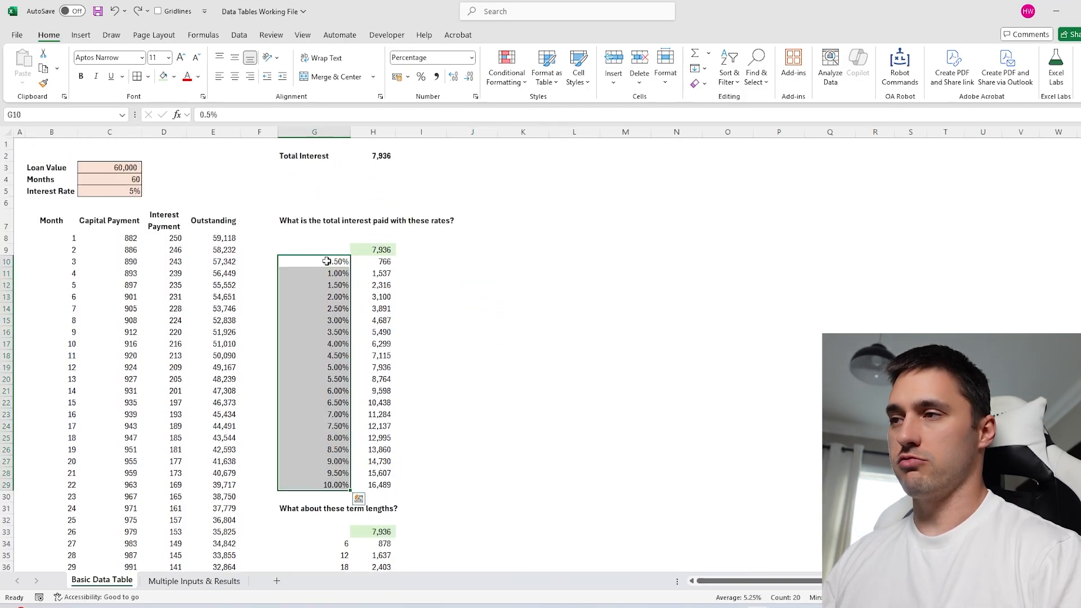
{"action": "key", "text": "ctrl+c"}
{"action": "scroll", "coordinate": [320, 305], "scroll_direction": "down", "scroll_amount": 18}
{"action": "scroll", "coordinate": [321, 304], "scroll_direction": "up", "scroll_amount": 3}
{"action": "left_click", "coordinate": [313, 273]}
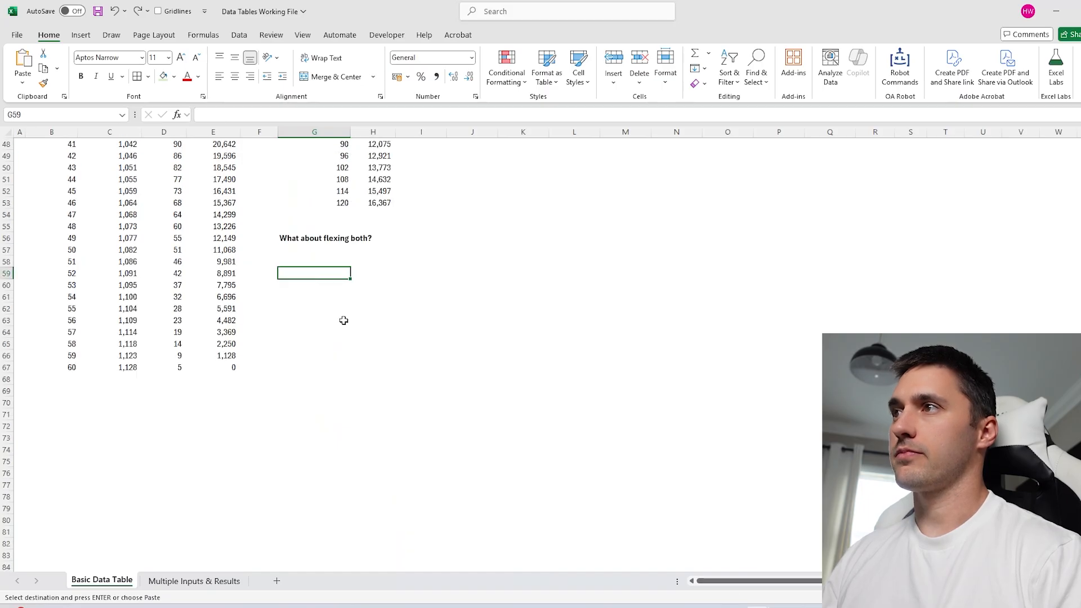
{"action": "key", "text": "ctrl+v"}
Select the term lengths starting at 6 and mark the row for the two-way table.
{"action": "scroll", "coordinate": [327, 286], "scroll_direction": "up", "scroll_amount": 8}
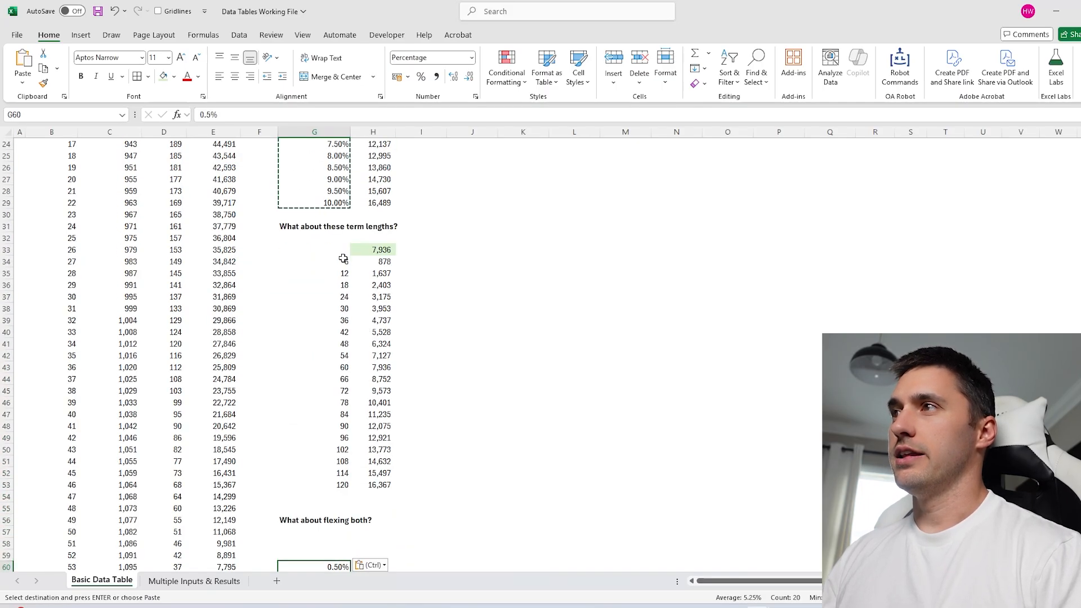
{"action": "left_click", "coordinate": [336, 263]}
{"action": "left_click_drag", "start_coordinate": [337, 262], "coordinate": [343, 498]}
{"action": "scroll", "coordinate": [360, 449], "scroll_direction": "down", "scroll_amount": 4}
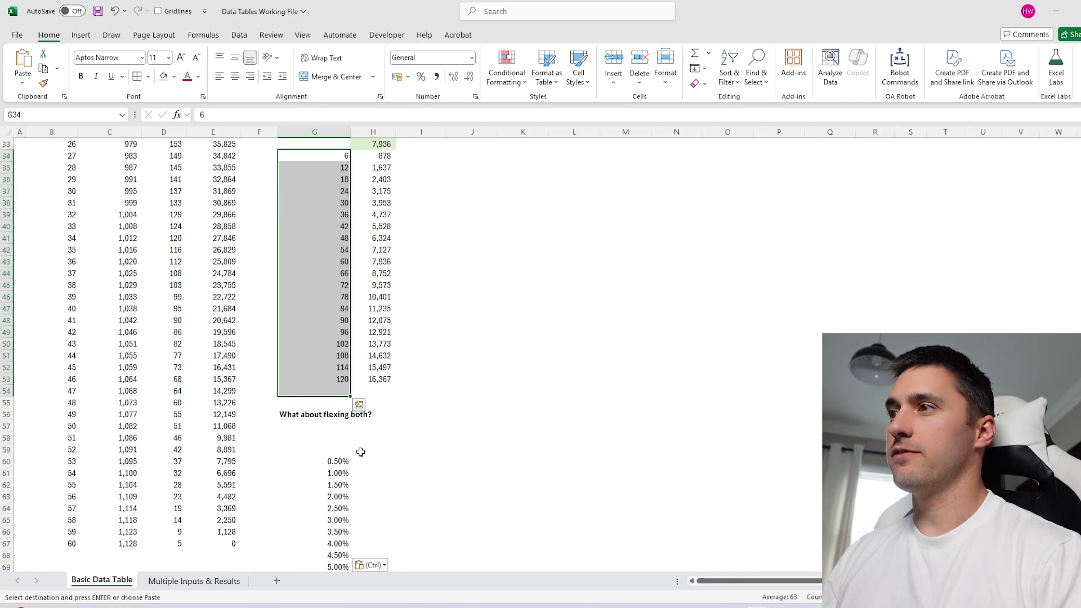
{"action": "left_click_drag", "start_coordinate": [358, 421], "coordinate": [625, 411]}
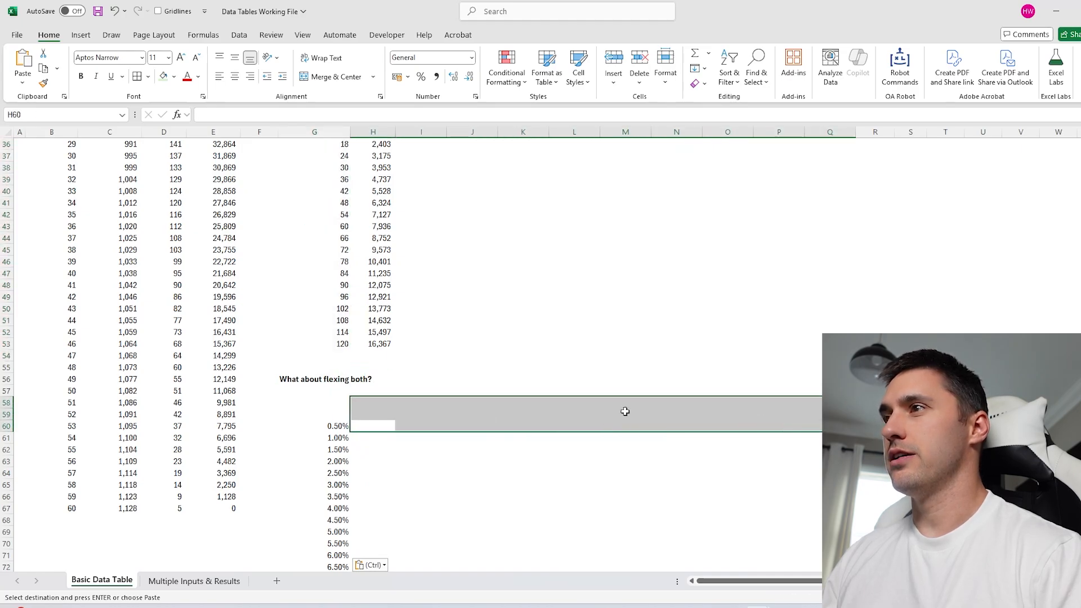
Enter =TOROW(G34:G53) in H59 to spread term lengths 6 to 120 across row 59.
{"action": "left_click", "coordinate": [373, 414]}
{"action": "type", "text": "=to"}
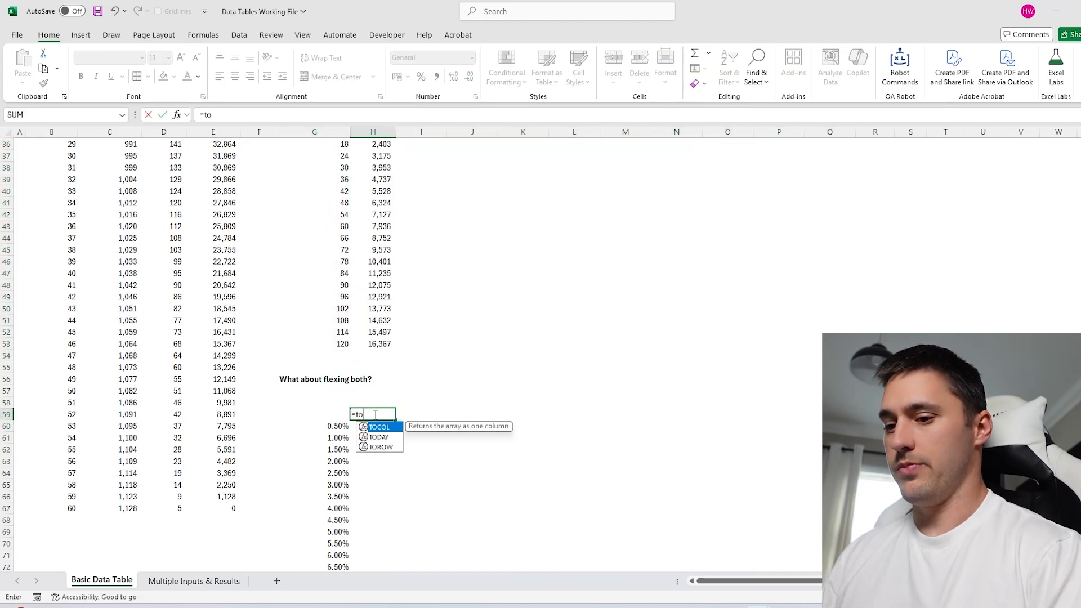
{"action": "key", "text": "Down"}
{"action": "key", "text": "Down"}
{"action": "key", "text": "Tab"}
{"action": "scroll", "coordinate": [338, 299], "scroll_direction": "up", "scroll_amount": 5}
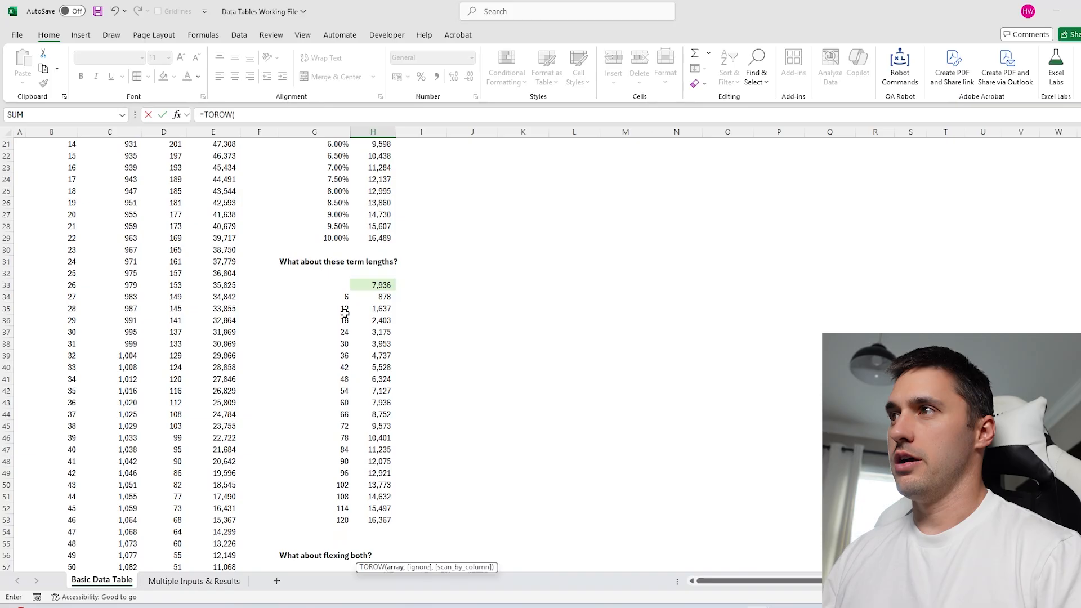
{"action": "left_click", "coordinate": [338, 299]}
{"action": "left_click_drag", "start_coordinate": [339, 299], "coordinate": [338, 520]}
{"action": "key", "text": "Return"}
{"action": "scroll", "coordinate": [482, 370], "scroll_direction": "down", "scroll_amount": 5}
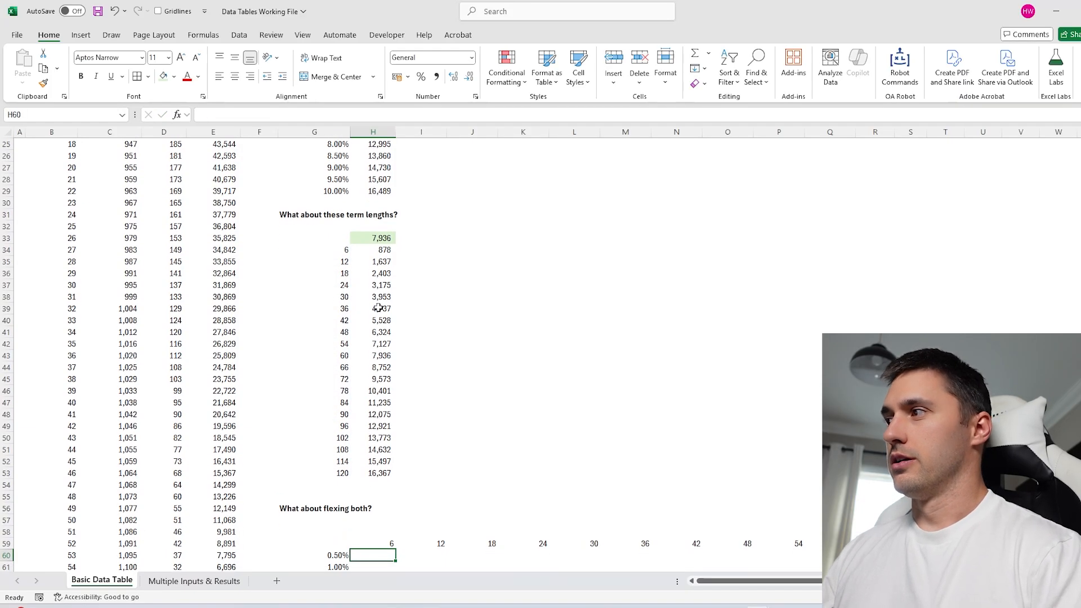
{"action": "scroll", "coordinate": [441, 378], "scroll_direction": "down", "scroll_amount": 3}
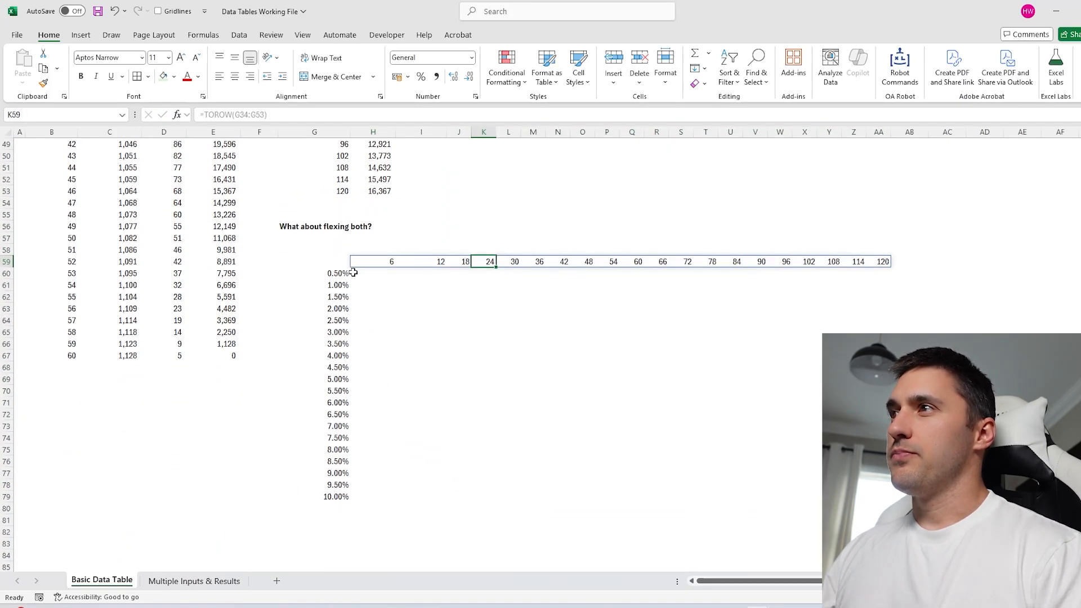
{"action": "left_click_drag", "start_coordinate": [353, 273], "coordinate": [881, 497]}
Check the term-length row and rates column, then fill corner cell G59 light green.
{"action": "left_click_drag", "start_coordinate": [376, 275], "coordinate": [880, 497]}
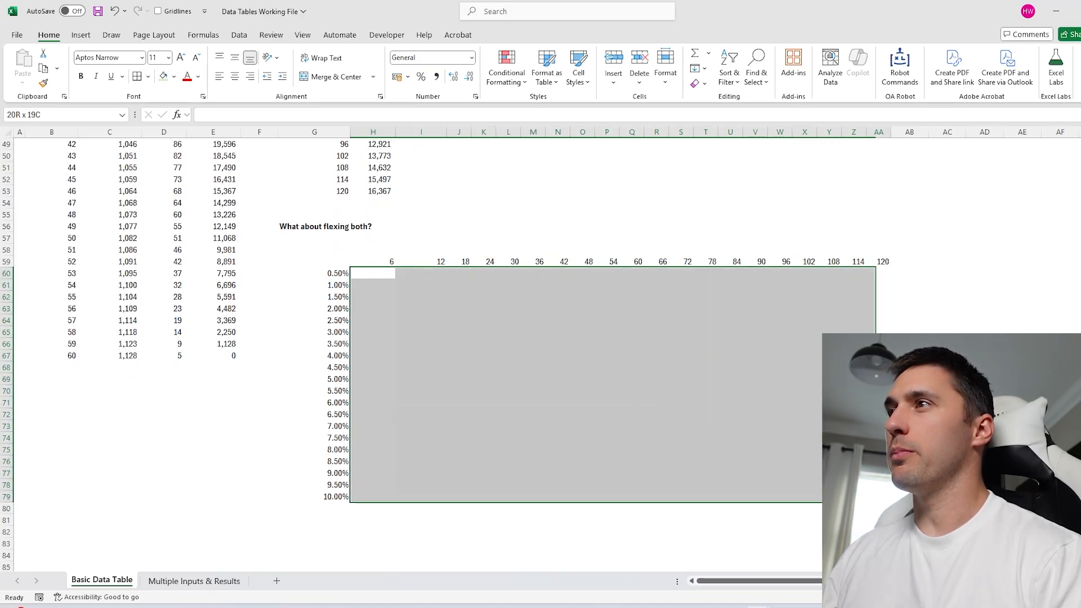
{"action": "left_click", "coordinate": [373, 262]}
{"action": "left_click_drag", "start_coordinate": [337, 275], "coordinate": [337, 494]}
{"action": "left_click", "coordinate": [434, 261]}
{"action": "left_click_drag", "start_coordinate": [438, 276], "coordinate": [422, 509]}
{"action": "left_click", "coordinate": [579, 322]}
{"action": "scroll", "coordinate": [354, 326], "scroll_direction": "up", "scroll_amount": 2}
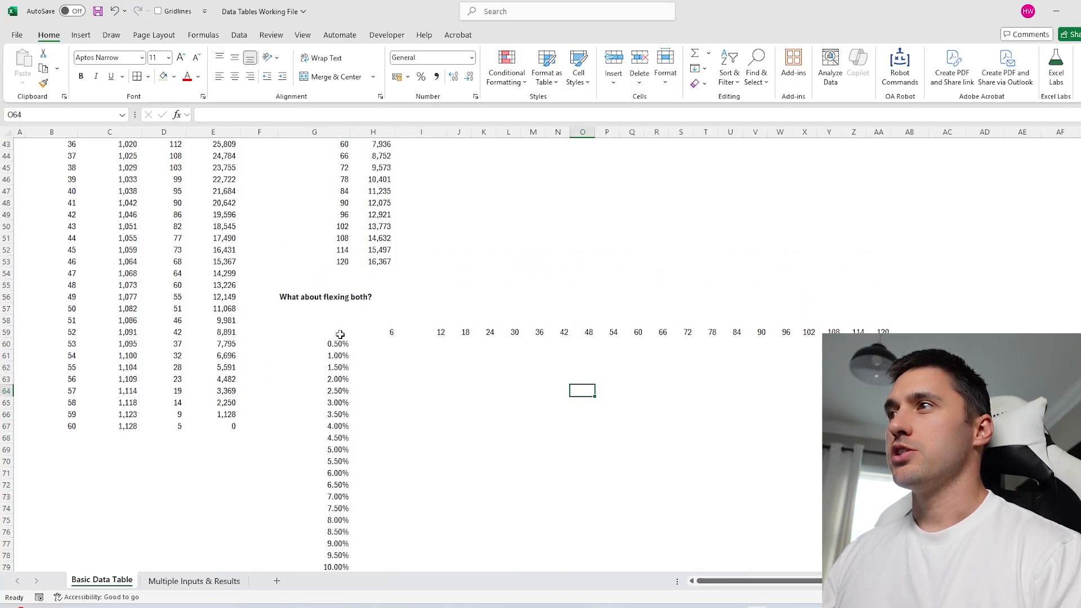
{"action": "left_click", "coordinate": [338, 334]}
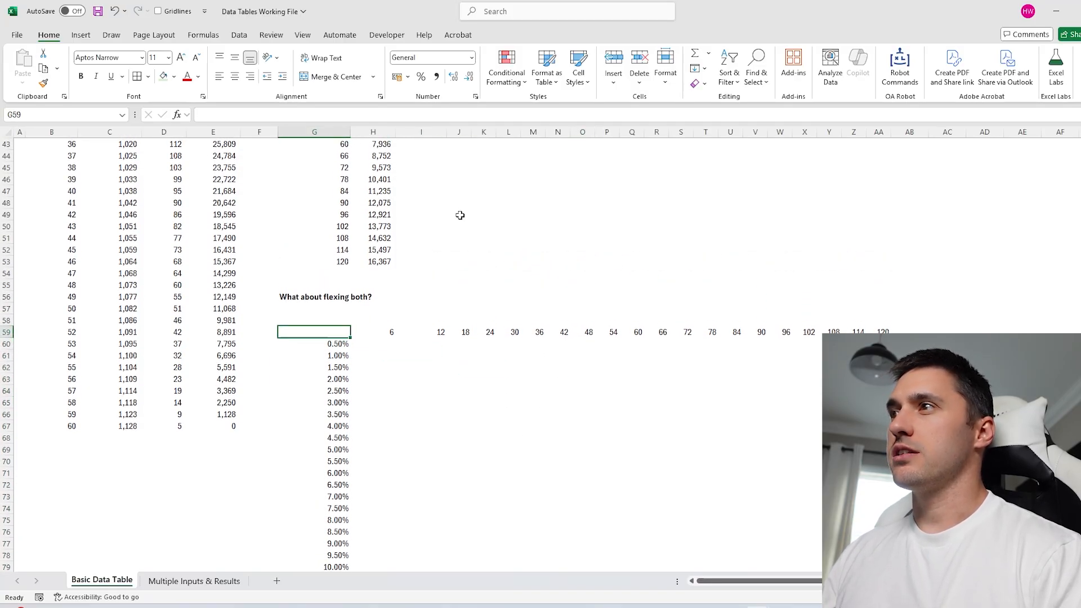
{"action": "left_click", "coordinate": [163, 76]}
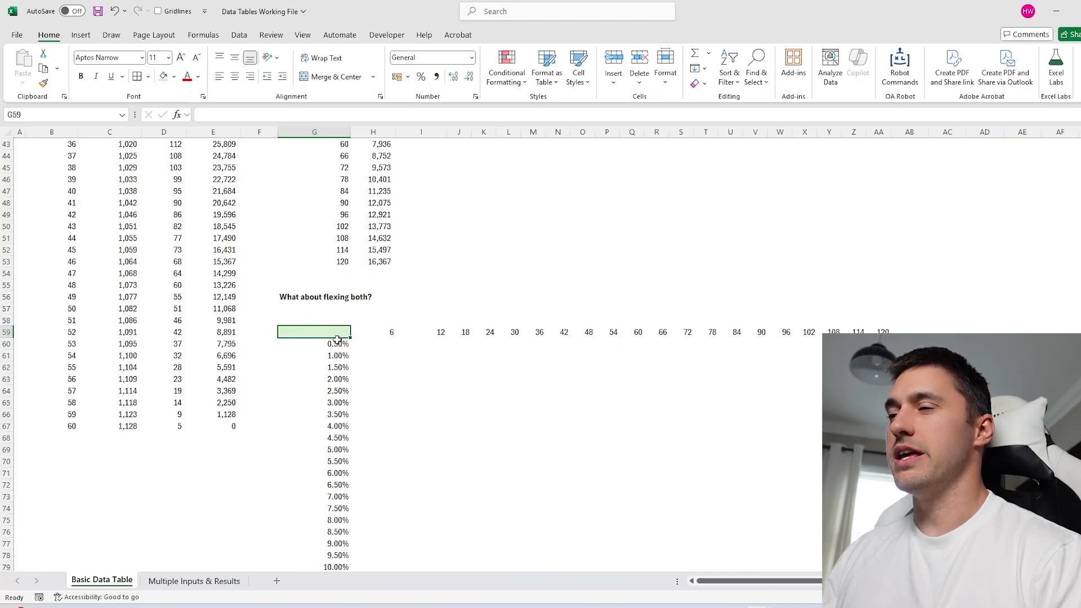
Link corner cell G59 to Total Interest with =H2, showing 7,936.
{"action": "scroll", "coordinate": [355, 338], "scroll_direction": "up", "scroll_amount": 4}
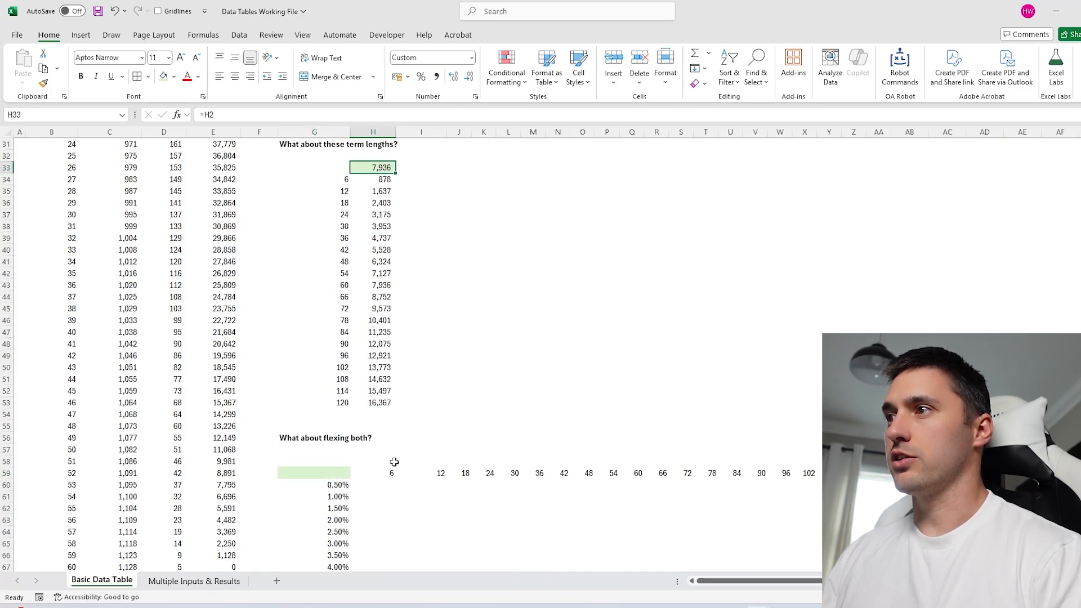
{"action": "left_click_drag", "start_coordinate": [392, 473], "coordinate": [923, 473]}
{"action": "left_click", "coordinate": [530, 508]}
{"action": "scroll", "coordinate": [357, 420], "scroll_direction": "down", "scroll_amount": 2}
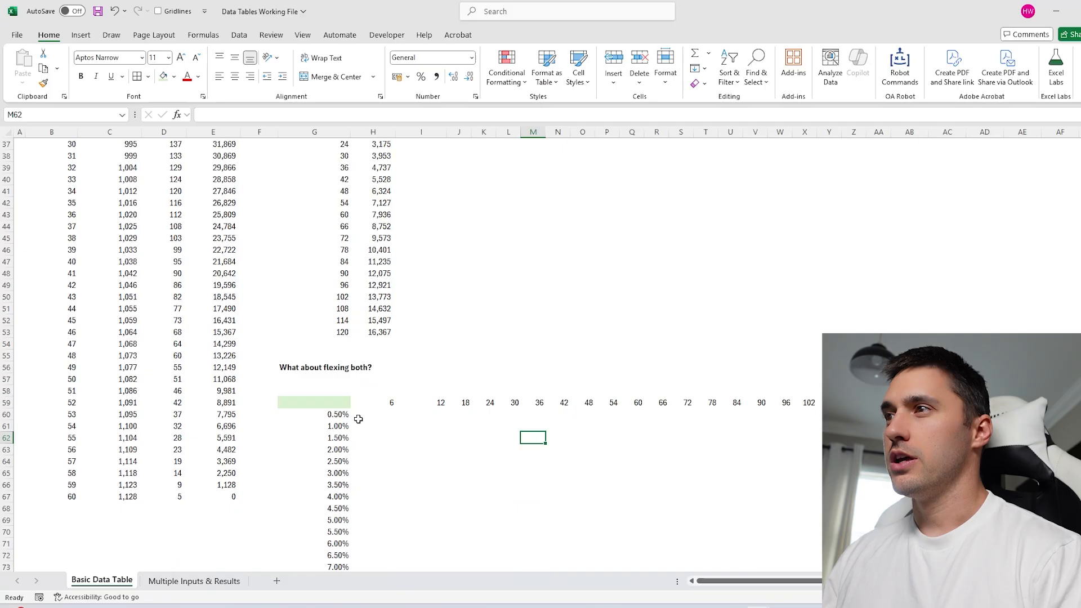
{"action": "left_click", "coordinate": [338, 400]}
{"action": "type", "text": "="}
{"action": "scroll", "coordinate": [353, 402], "scroll_direction": "up", "scroll_amount": 12}
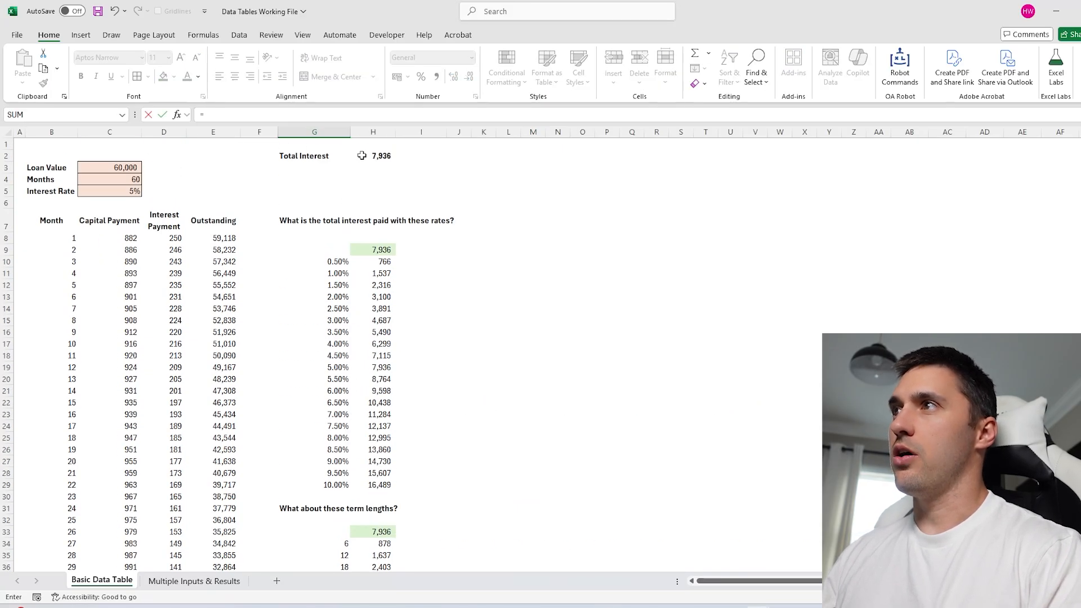
{"action": "left_click", "coordinate": [373, 155]}
{"action": "key", "text": "Return"}
{"action": "left_click_drag", "start_coordinate": [336, 261], "coordinate": [878, 496]}
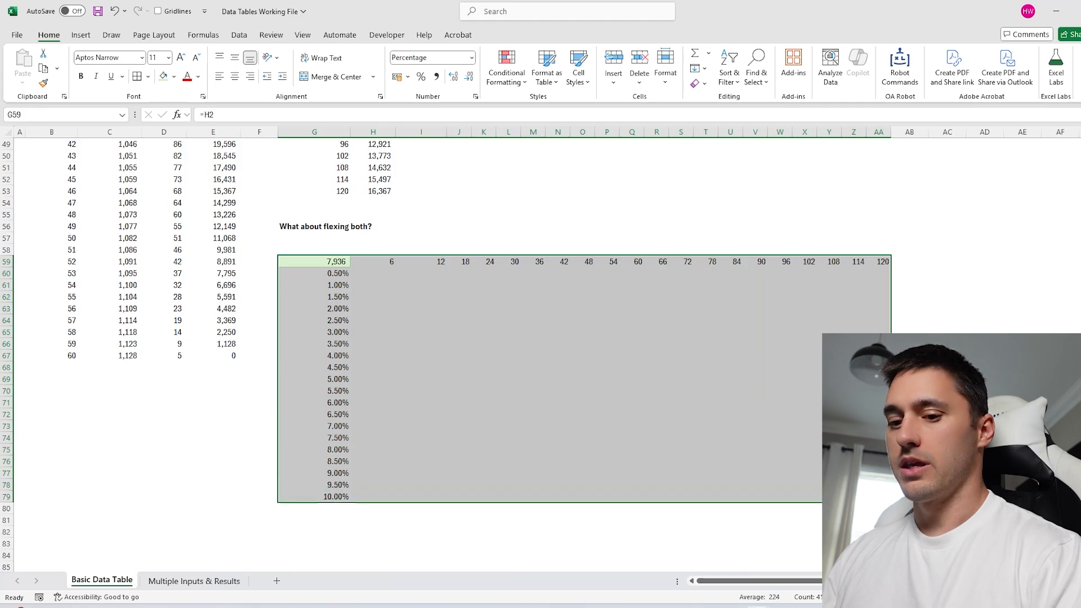
Create the two-way data table on G59:AA79 with row input C4 and column input C5.
{"action": "key", "text": "alt+d"}
{"action": "key", "text": "t"}
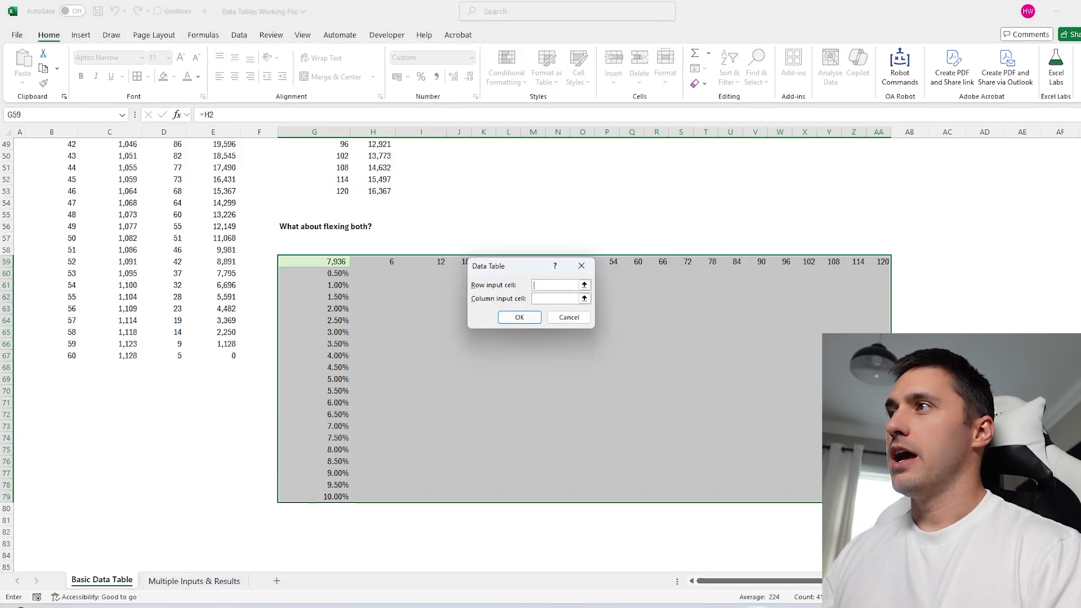
{"action": "left_click", "coordinate": [558, 299]}
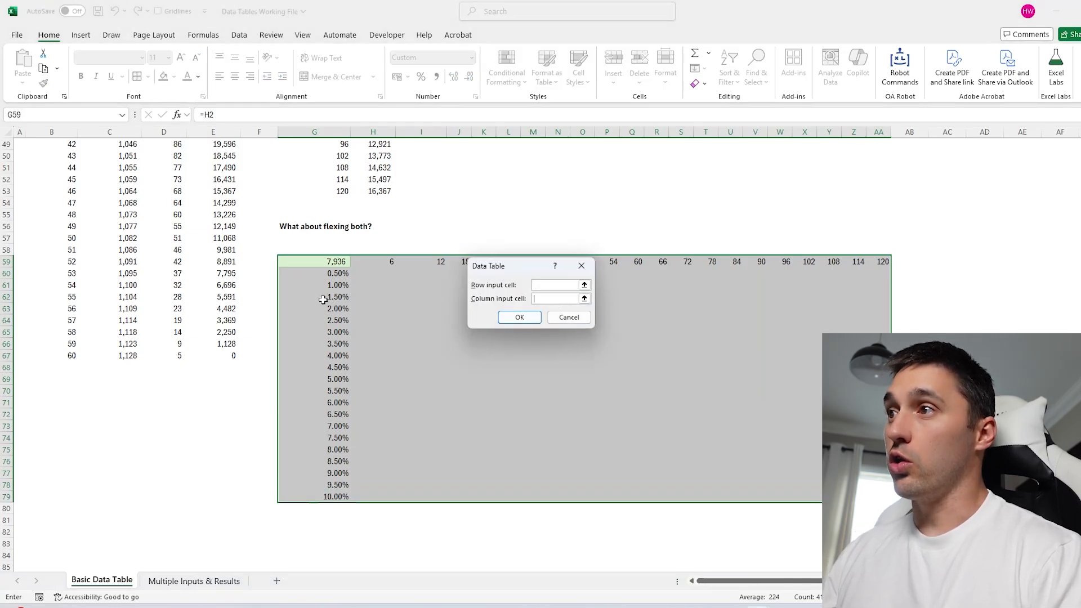
{"action": "scroll", "coordinate": [316, 427], "scroll_direction": "up", "scroll_amount": 16}
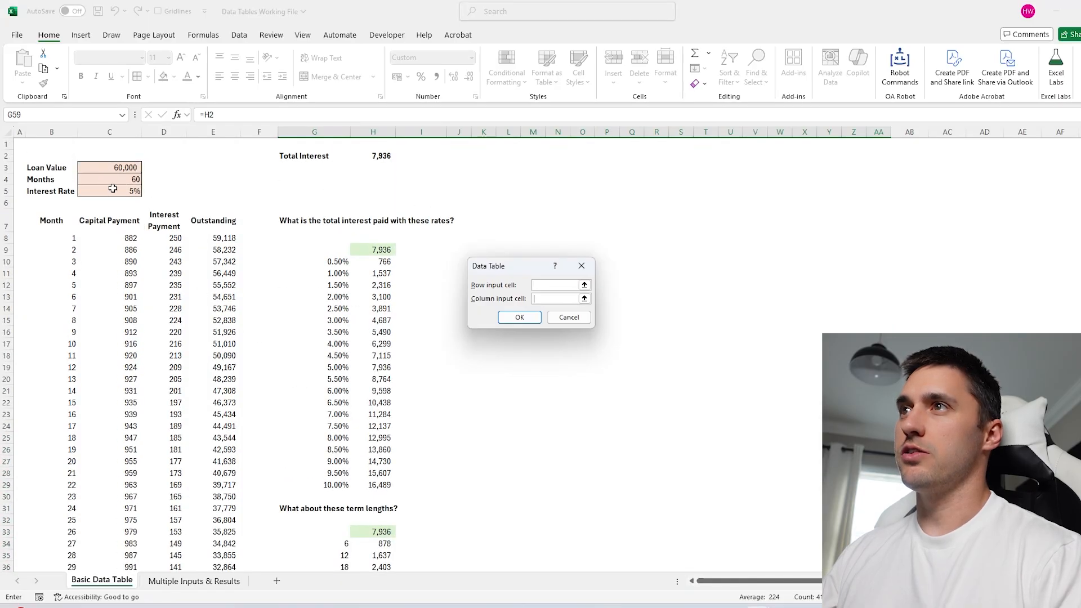
{"action": "left_click", "coordinate": [113, 189]}
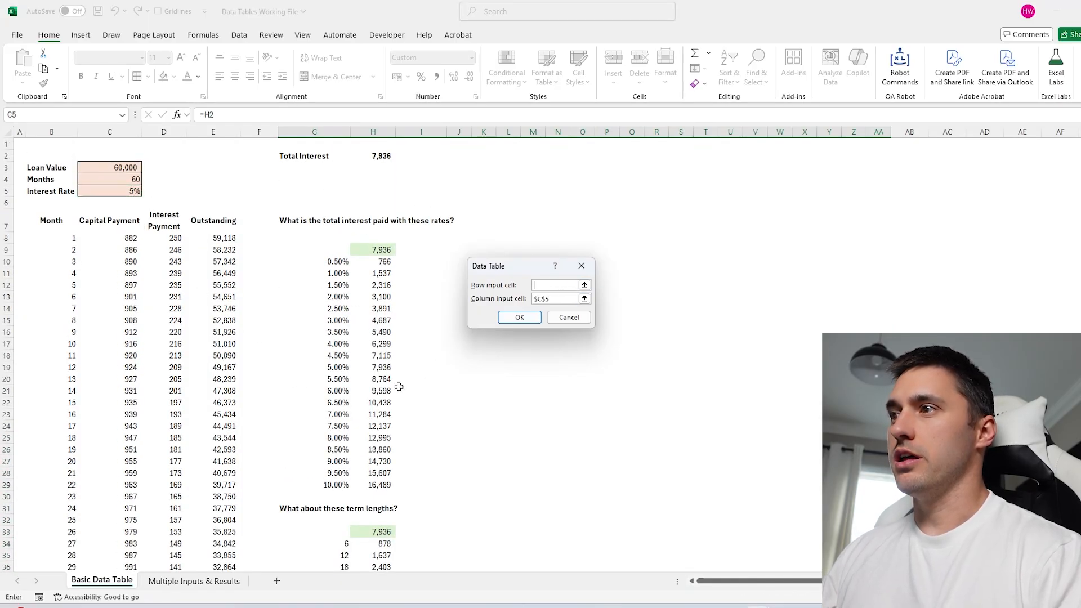
{"action": "scroll", "coordinate": [399, 387], "scroll_direction": "down", "scroll_amount": 11}
{"action": "scroll", "coordinate": [180, 225], "scroll_direction": "up", "scroll_amount": 11}
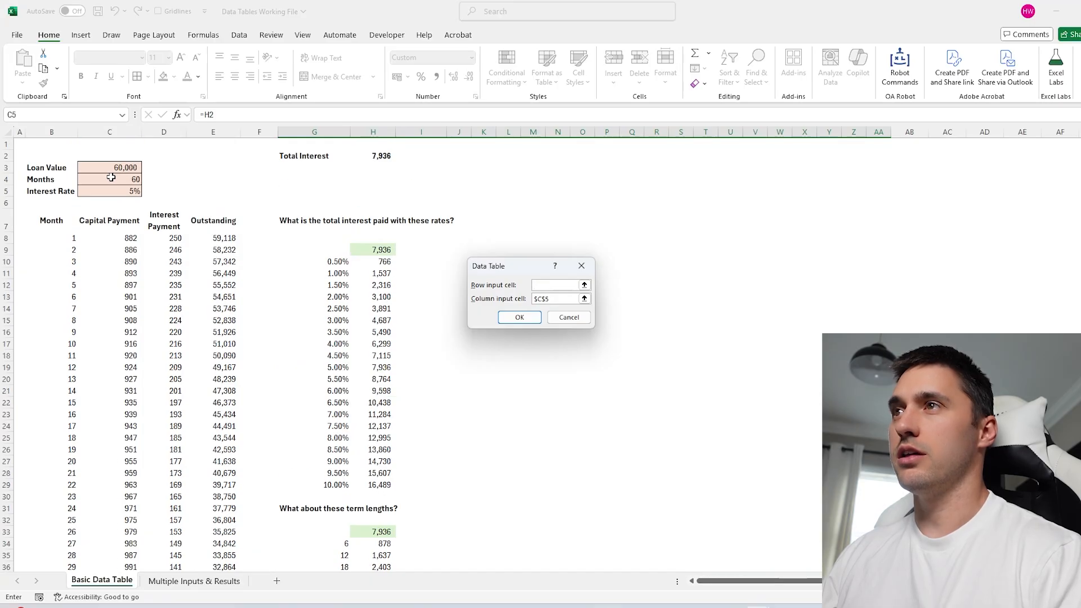
{"action": "left_click", "coordinate": [111, 177]}
{"action": "scroll", "coordinate": [434, 386], "scroll_direction": "down", "scroll_amount": 13}
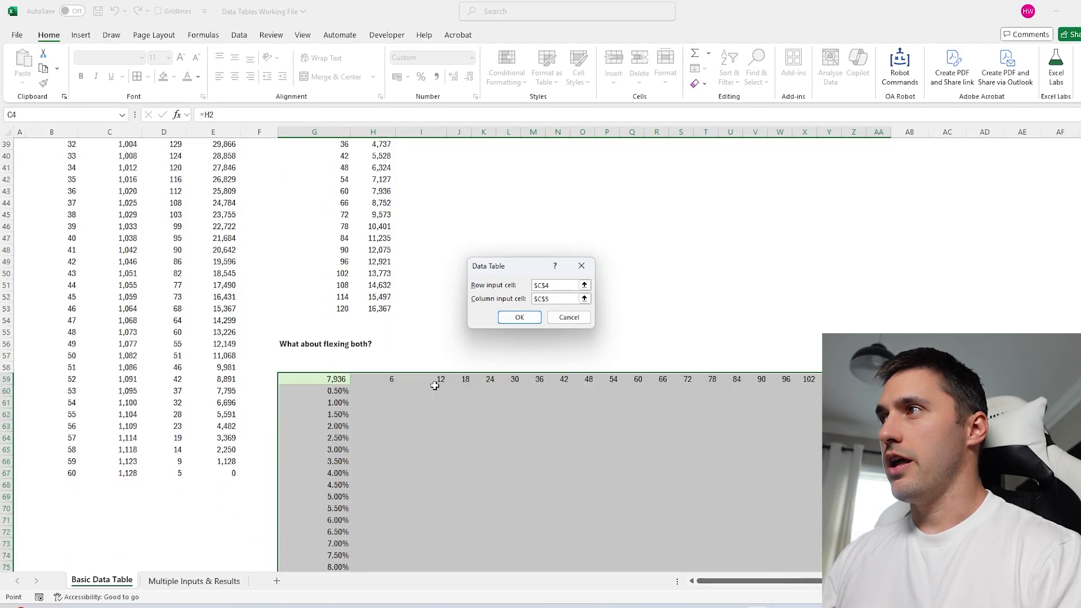
{"action": "scroll", "coordinate": [435, 386], "scroll_direction": "down", "scroll_amount": 3}
{"action": "left_click", "coordinate": [521, 317]}
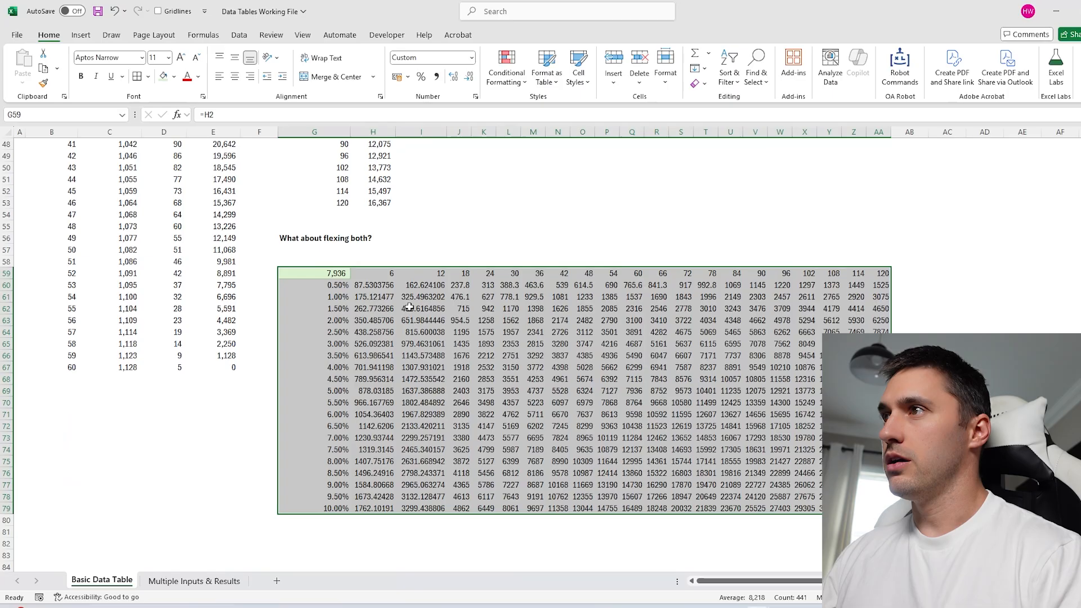
{"action": "left_click_drag", "start_coordinate": [373, 285], "coordinate": [878, 508]}
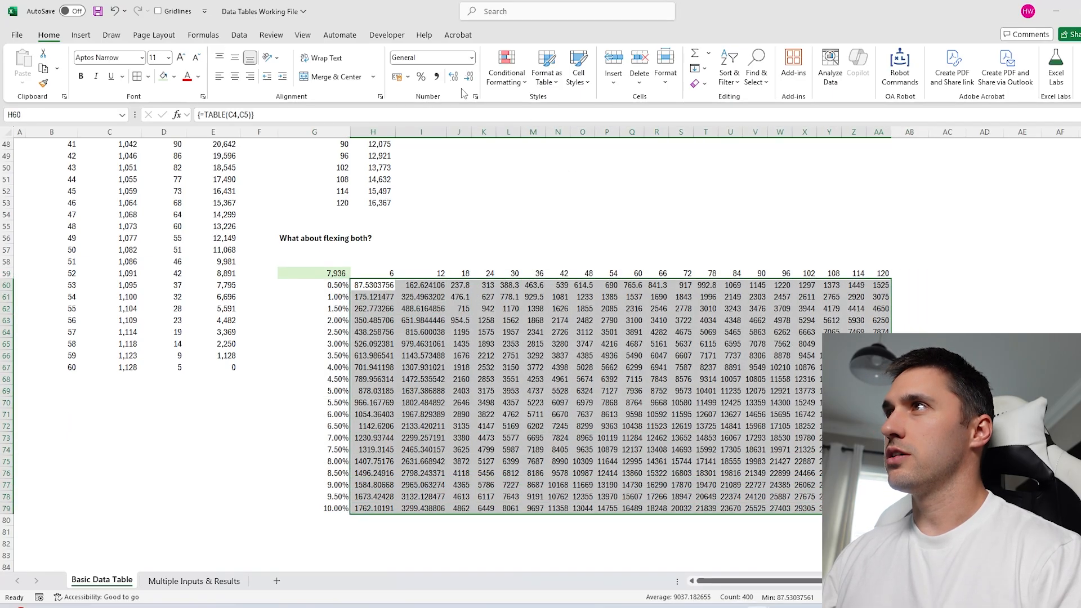
Format the results as comma-style whole numbers and autofit columns I:AA.
{"action": "left_click", "coordinate": [436, 77]}
{"action": "left_click", "coordinate": [468, 77]}
{"action": "left_click", "coordinate": [469, 77]}
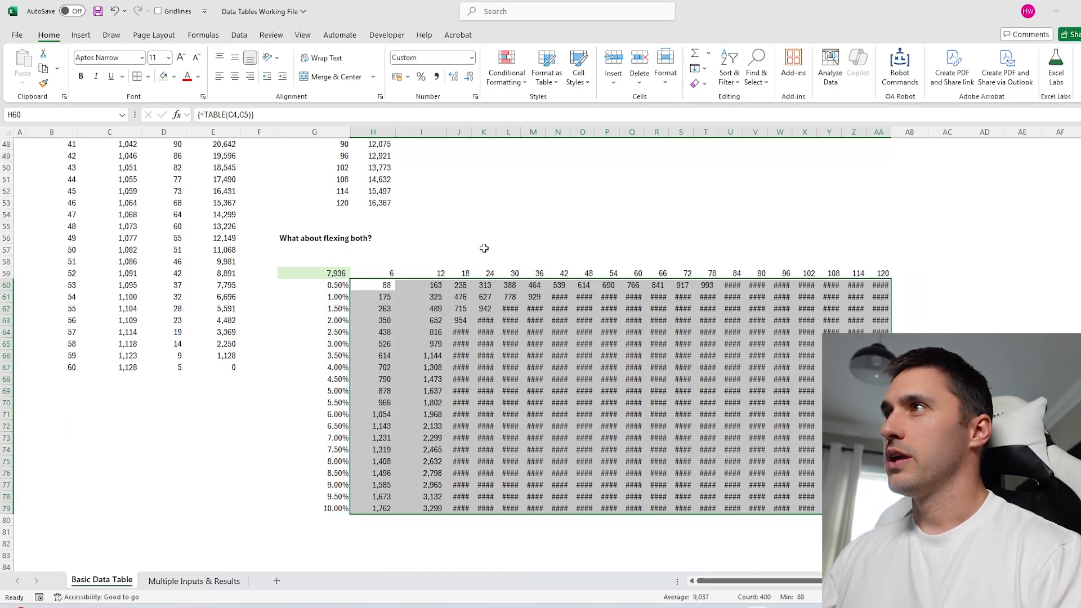
{"action": "left_click_drag", "start_coordinate": [421, 132], "coordinate": [882, 131]}
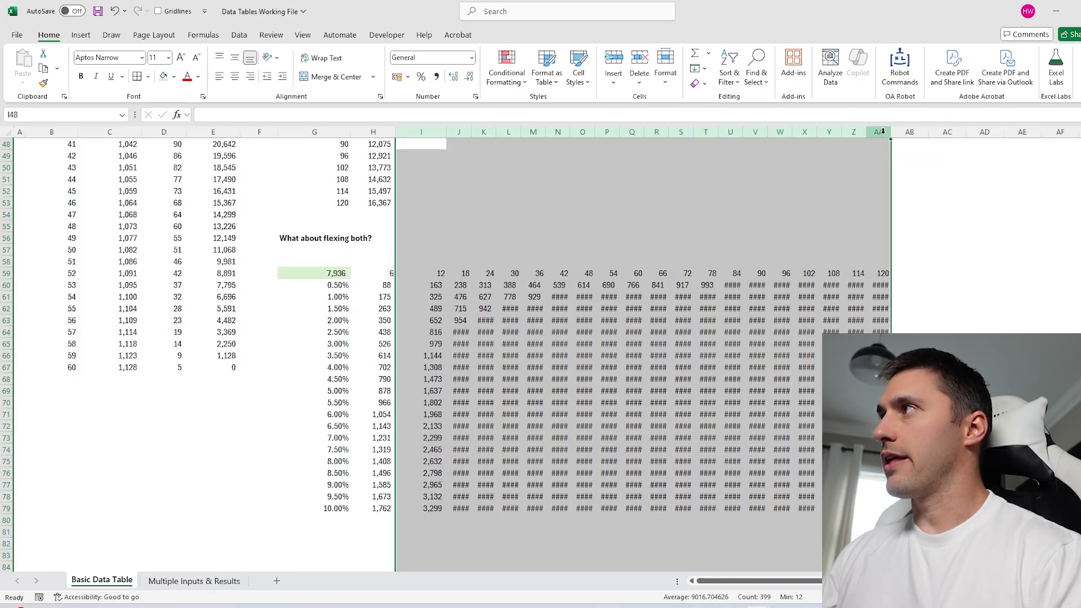
{"action": "double_click", "coordinate": [882, 132]}
Shade the results with a Green-Yellow-Red colour scale and review the term-length row.
{"action": "left_click", "coordinate": [506, 67]}
{"action": "mouse_move", "coordinate": [534, 181]}
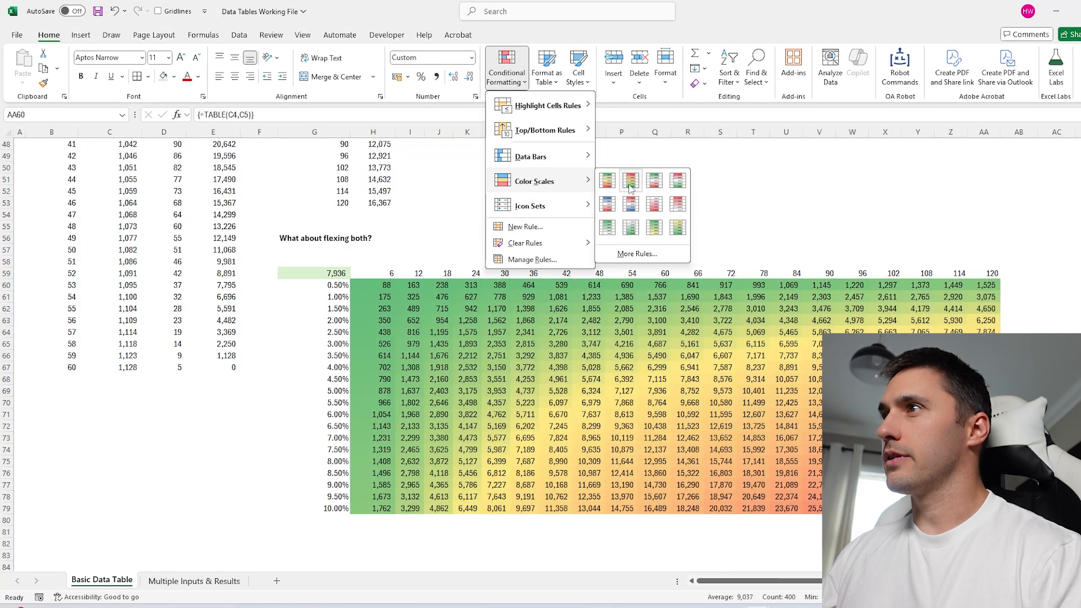
{"action": "left_click", "coordinate": [629, 189]}
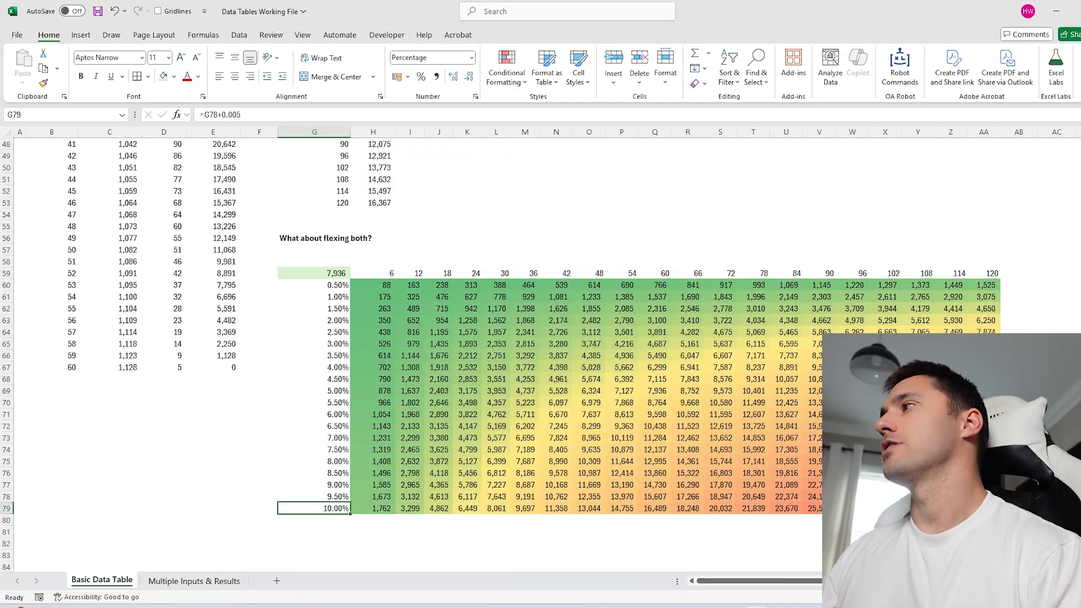
{"action": "left_click", "coordinate": [984, 273]}
{"action": "left_click", "coordinate": [353, 508]}
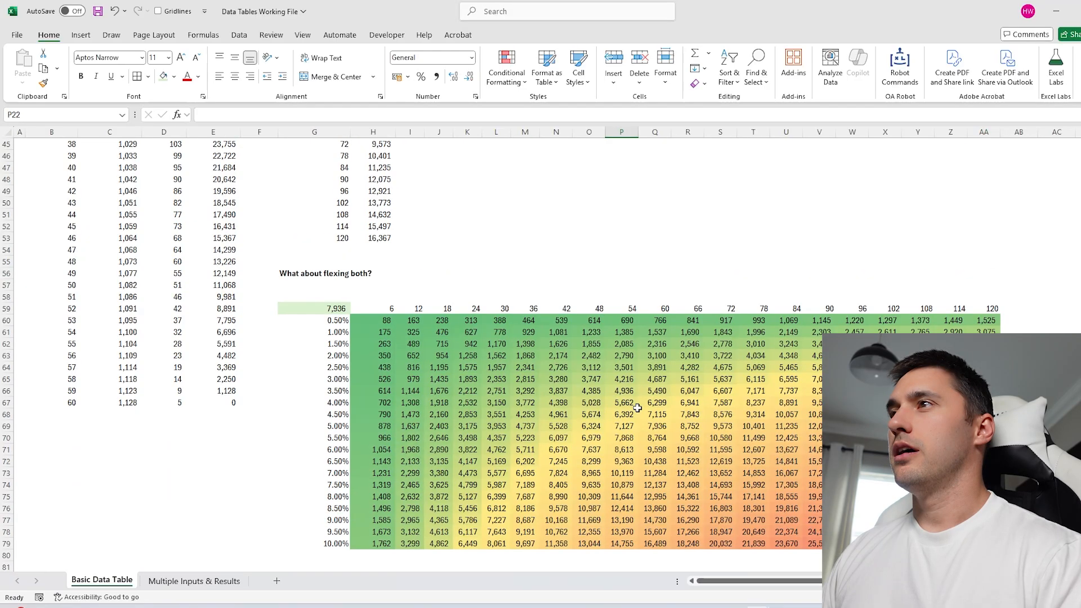
{"action": "scroll", "coordinate": [375, 276], "scroll_direction": "up", "scroll_amount": 1}
{"action": "left_click_drag", "start_coordinate": [375, 275], "coordinate": [985, 273]}
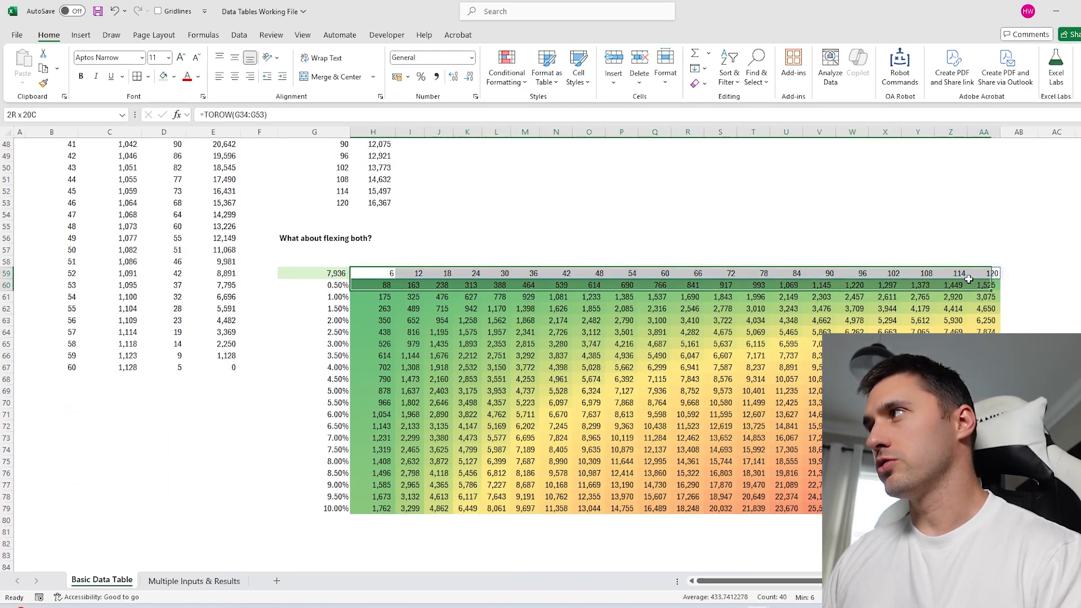
{"action": "left_click_drag", "start_coordinate": [349, 287], "coordinate": [354, 509]}
Review the loan inputs and the TABLE formula behind the 8.00% result.
{"action": "scroll", "coordinate": [464, 445], "scroll_direction": "up", "scroll_amount": 3}
{"action": "scroll", "coordinate": [465, 445], "scroll_direction": "up", "scroll_amount": 1}
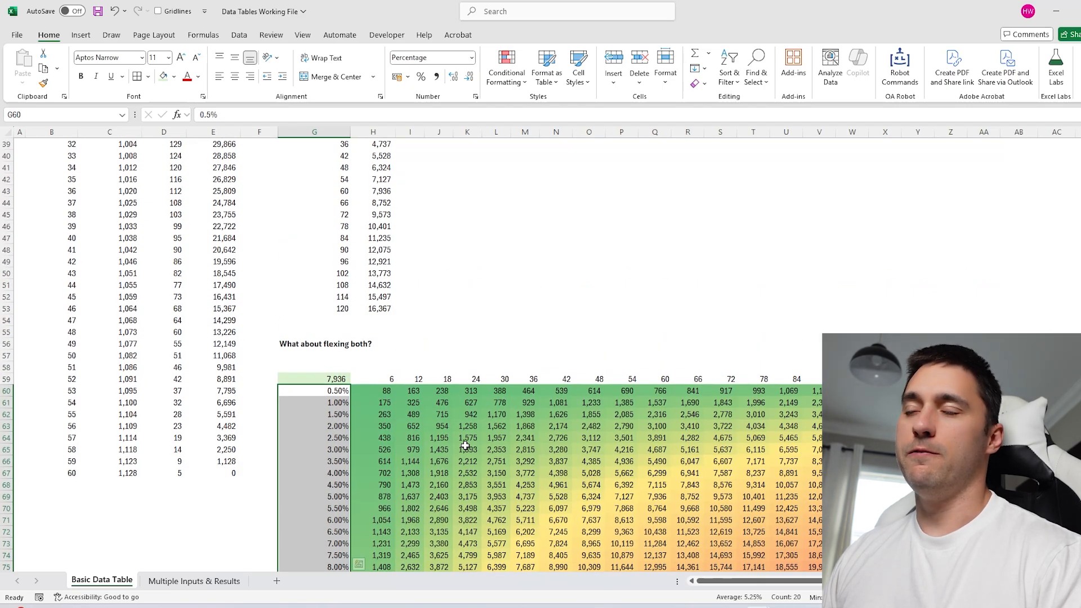
{"action": "scroll", "coordinate": [465, 445], "scroll_direction": "up", "scroll_amount": 10}
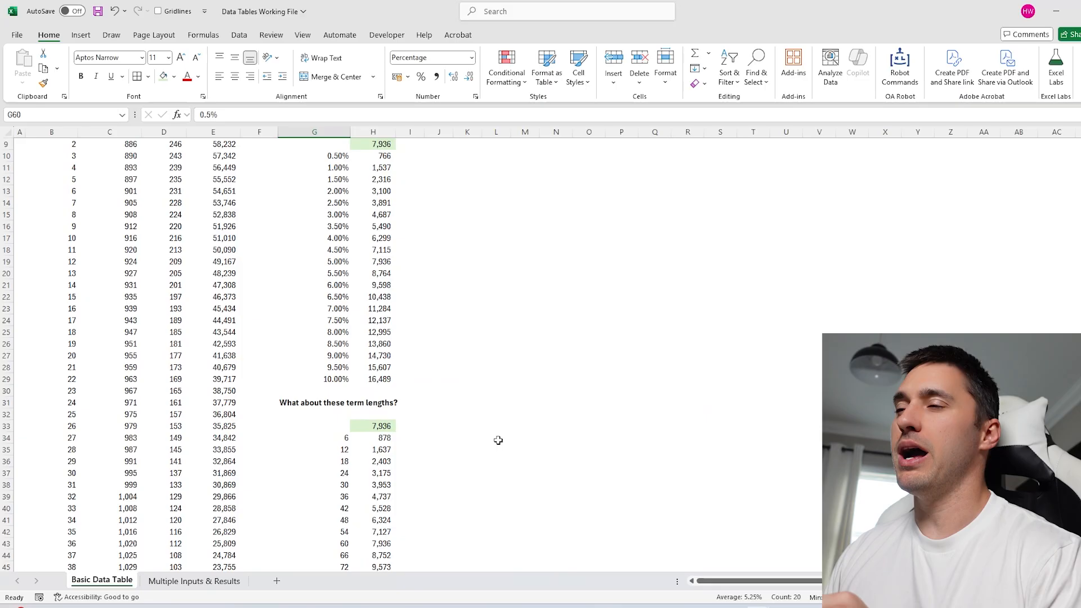
{"action": "scroll", "coordinate": [499, 440], "scroll_direction": "up", "scroll_amount": 3}
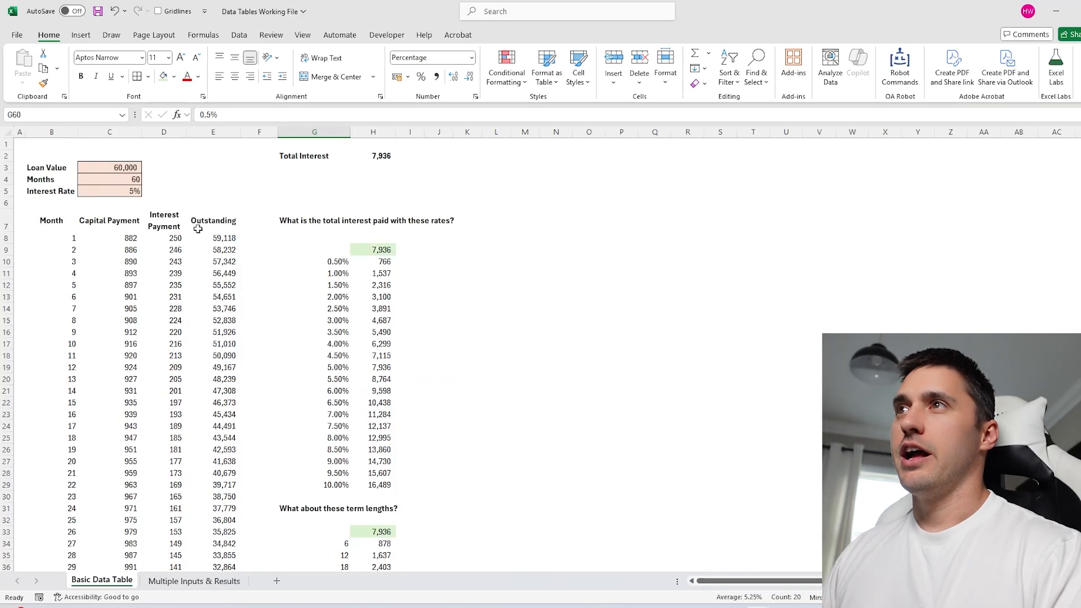
{"action": "left_click", "coordinate": [117, 163]}
{"action": "left_click", "coordinate": [387, 437]}
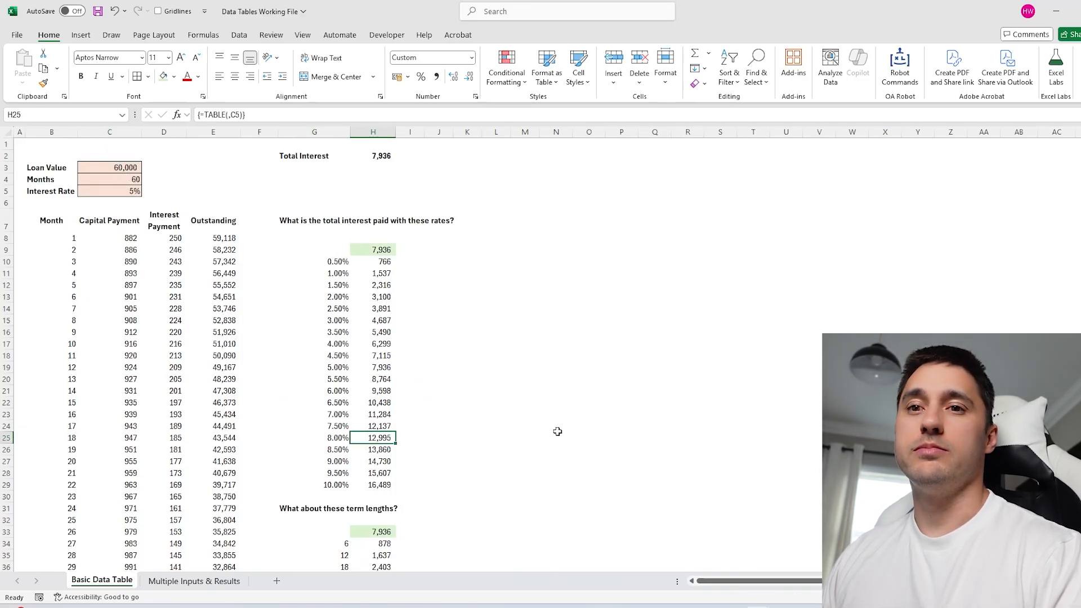
{"action": "scroll", "coordinate": [528, 431], "scroll_direction": "down", "scroll_amount": 15}
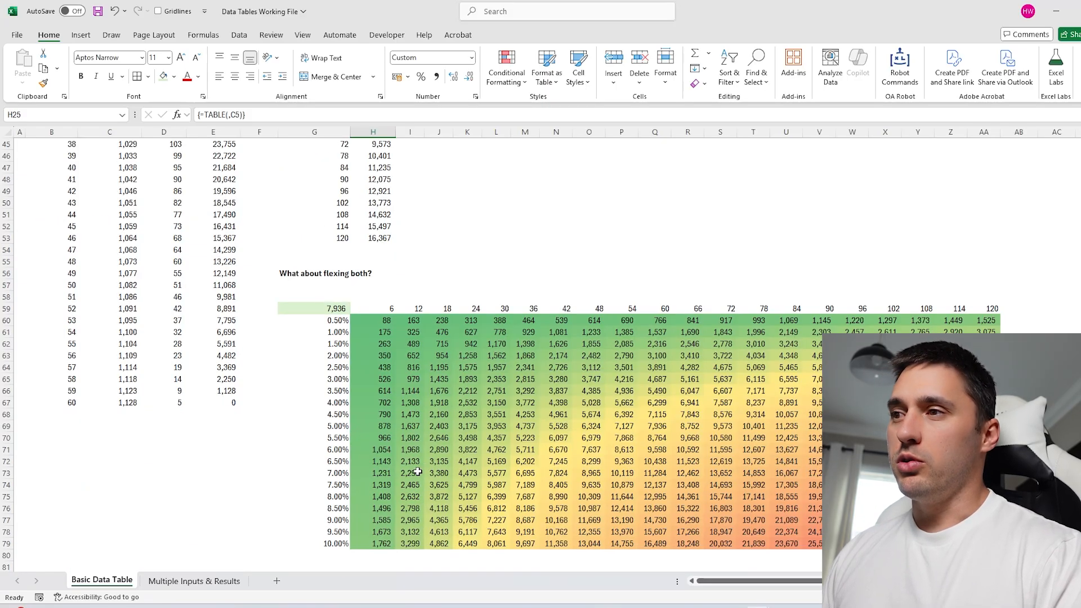
Point out the two-way table's rate and term inputs, then go to the Multiple Inputs & Results sheet.
{"action": "left_click_drag", "start_coordinate": [345, 304], "coordinate": [338, 544]}
{"action": "left_click_drag", "start_coordinate": [387, 310], "coordinate": [992, 308]}
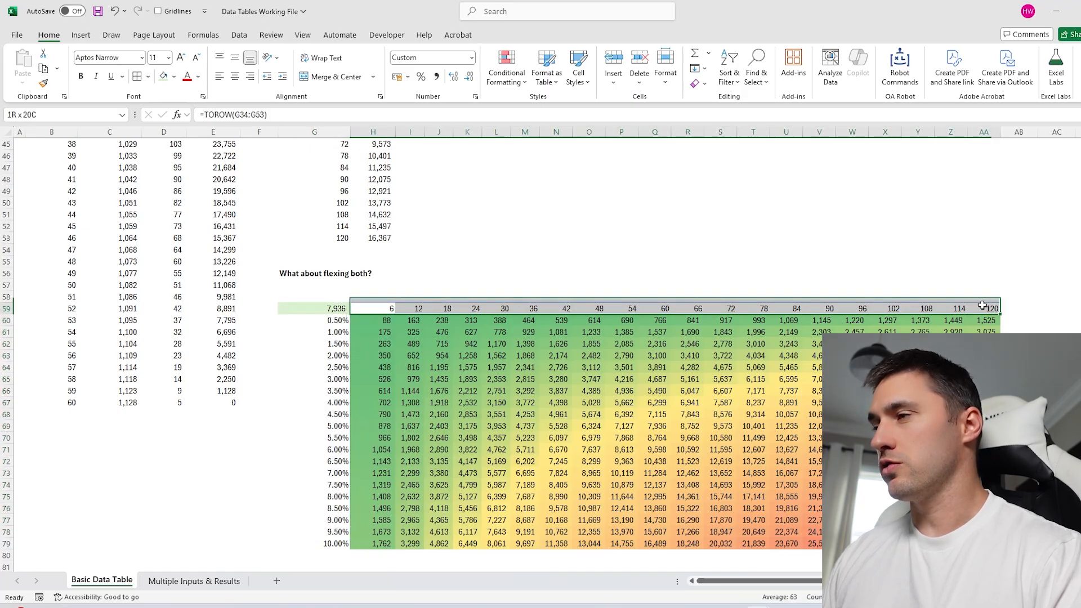
{"action": "left_click", "coordinate": [194, 580]}
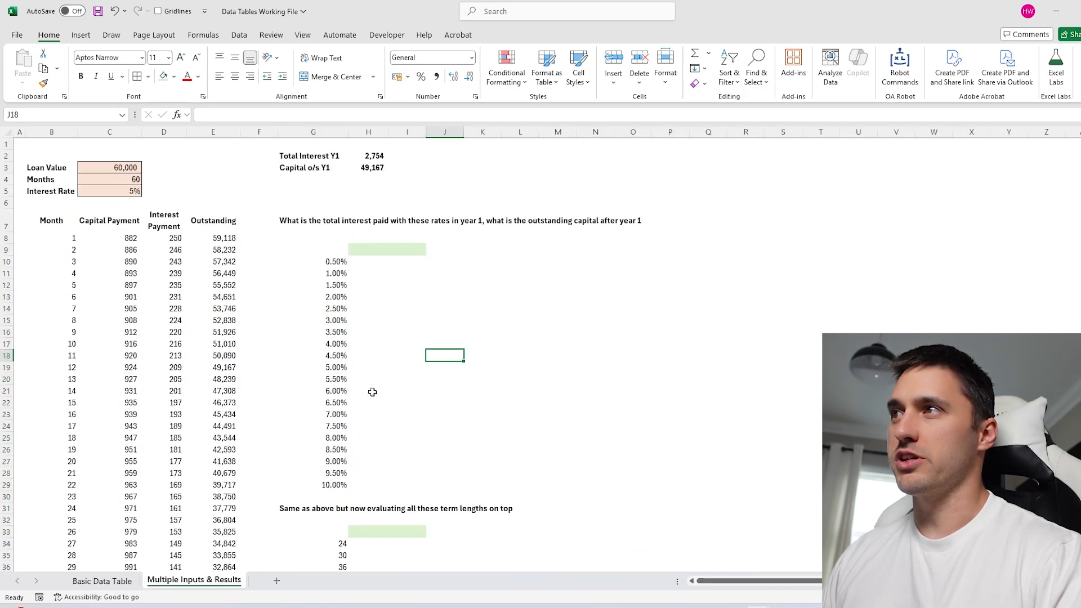
Check Total Interest Y1 (=SUM(D8:D19)) and set Capital o/s Y1 to month 12's balance, =E19.
{"action": "left_click", "coordinate": [376, 251]}
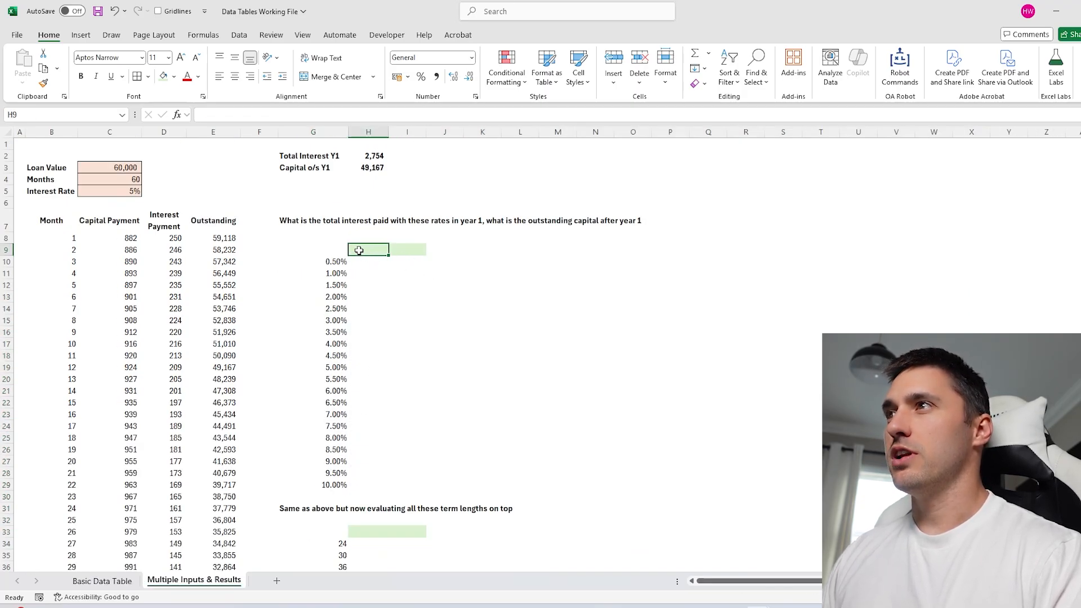
{"action": "left_click", "coordinate": [302, 223]}
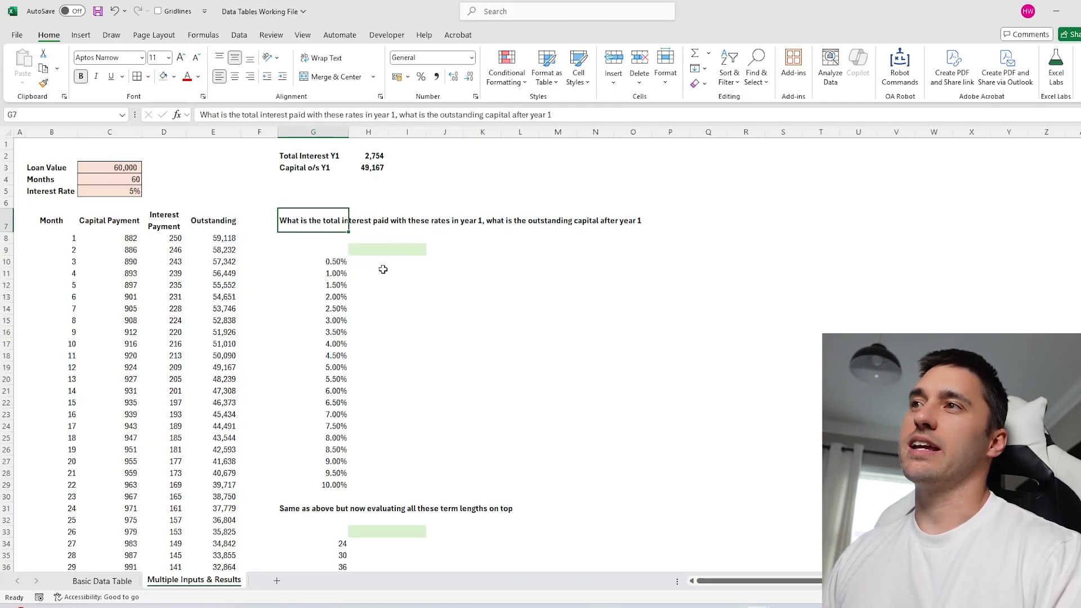
{"action": "left_click", "coordinate": [376, 155]}
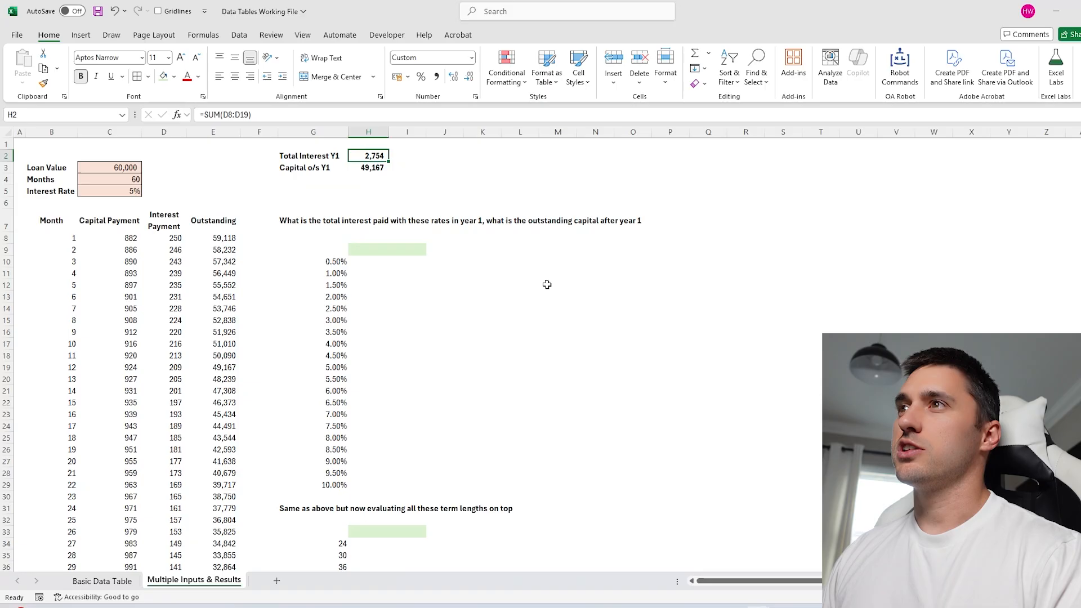
{"action": "key", "text": "F2"}
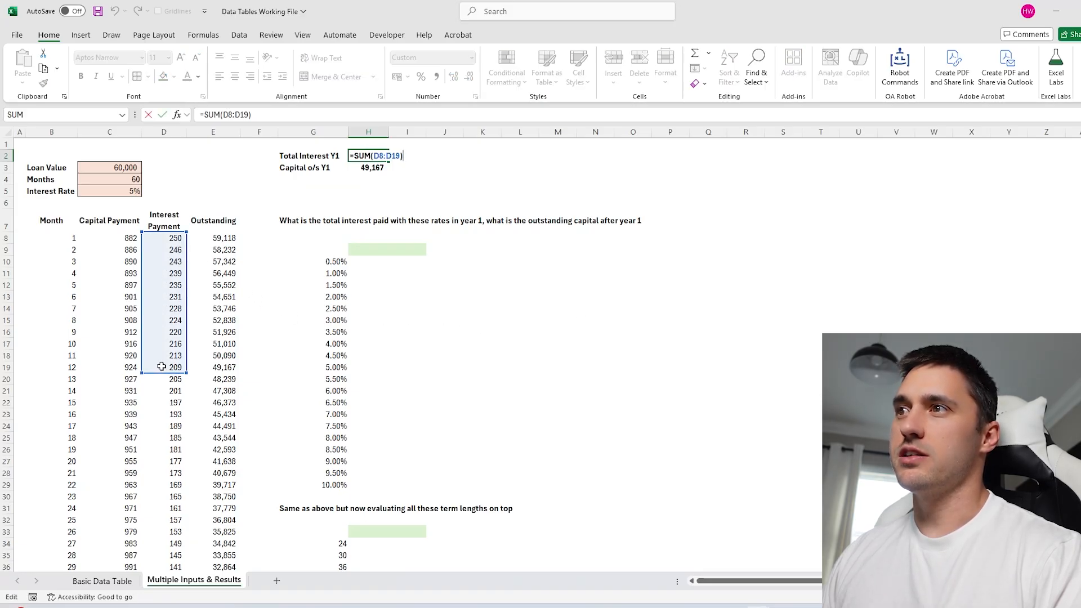
{"action": "key", "text": "Return"}
{"action": "type", "text": "="}
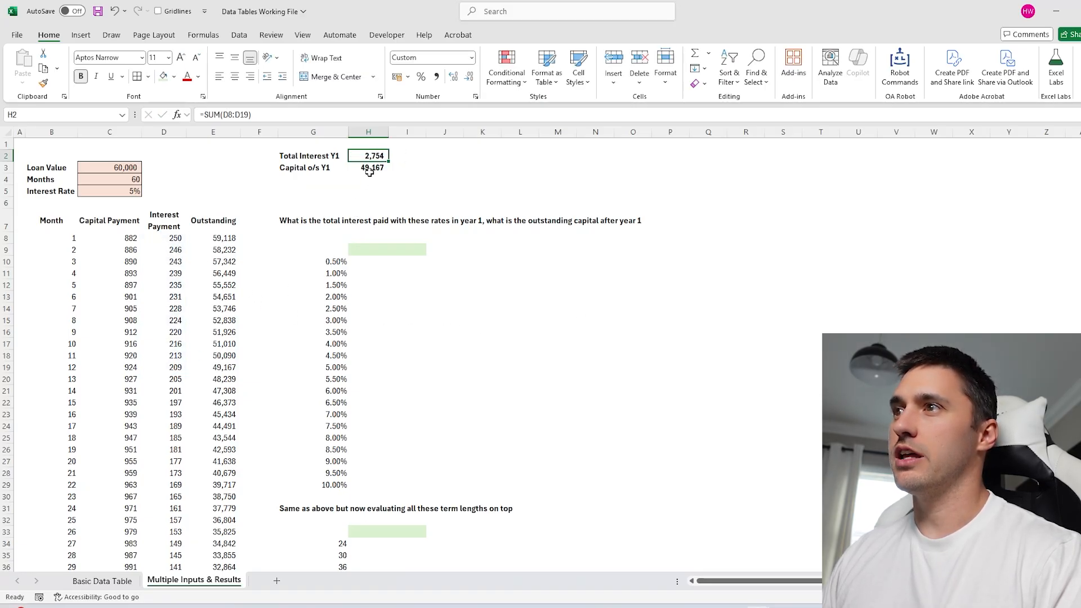
{"action": "left_click", "coordinate": [224, 367]}
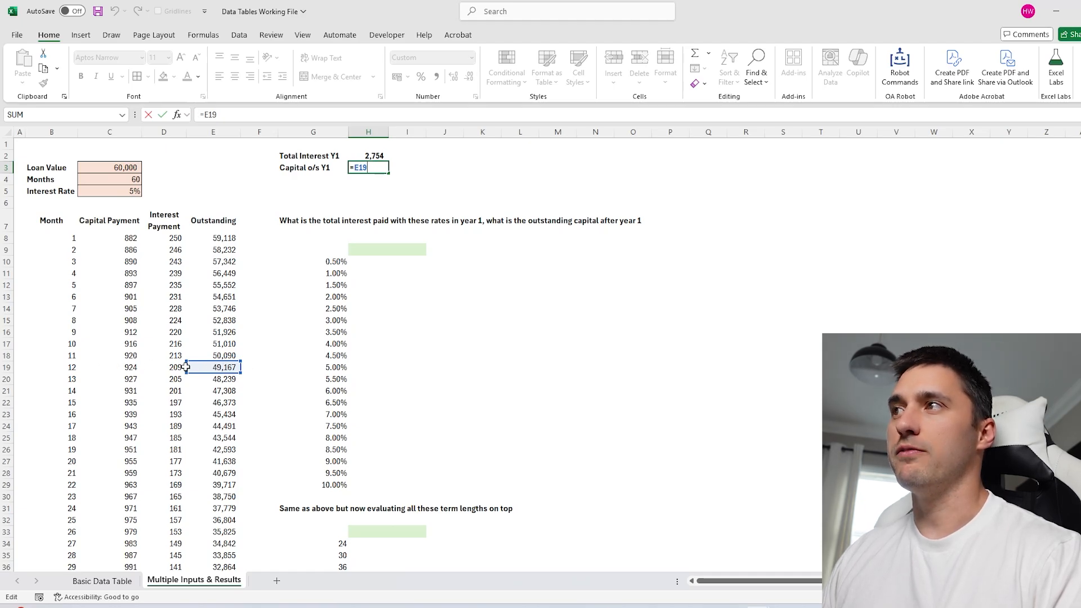
{"action": "key", "text": "Return"}
Link H9 to Total Interest Y1 (2,754) and I9 to Capital o/s Y1 (49,167).
{"action": "left_click", "coordinate": [367, 250]}
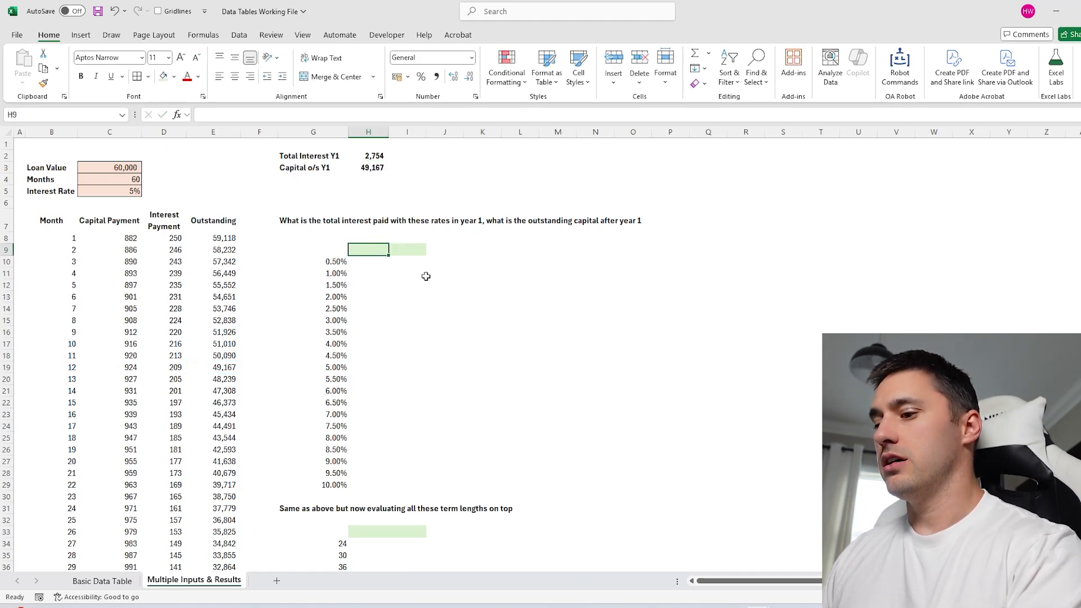
{"action": "type", "text": "="}
{"action": "left_click", "coordinate": [371, 159]}
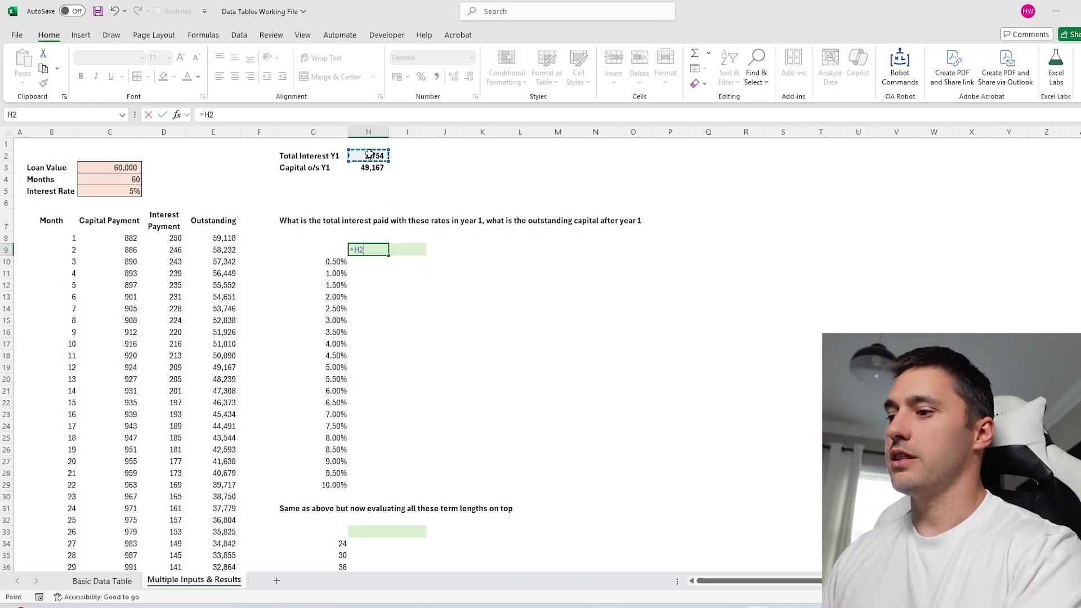
{"action": "key", "text": "Return"}
{"action": "left_click", "coordinate": [415, 249]}
{"action": "type", "text": "="}
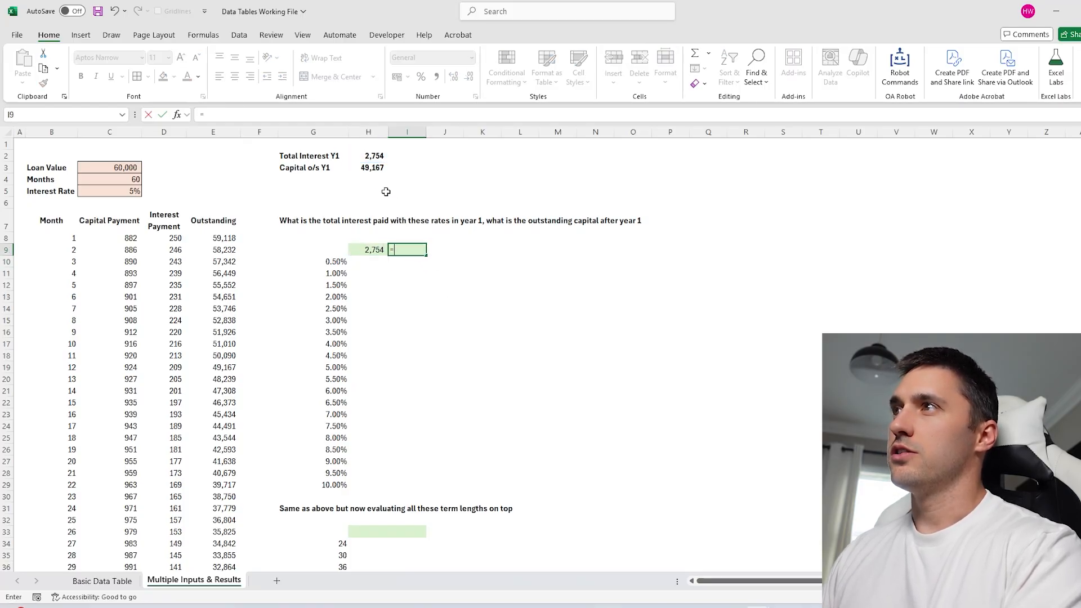
{"action": "left_click", "coordinate": [370, 168]}
{"action": "key", "text": "Return"}
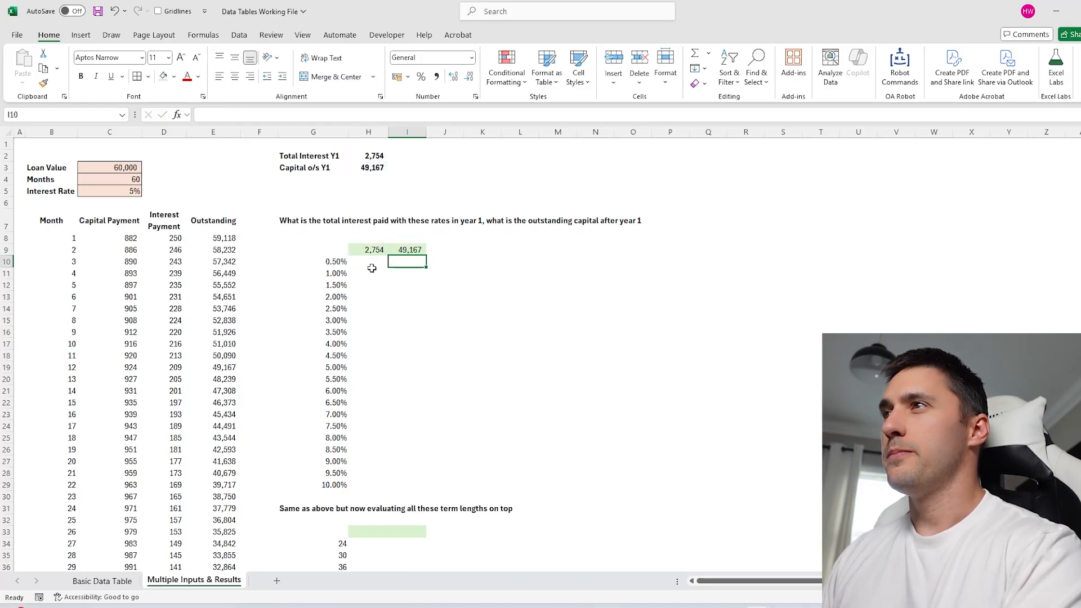
{"action": "left_click", "coordinate": [330, 252]}
Build a one-variable data table on G9:I29 with column input cell C5.
{"action": "left_click_drag", "start_coordinate": [331, 251], "coordinate": [398, 480]}
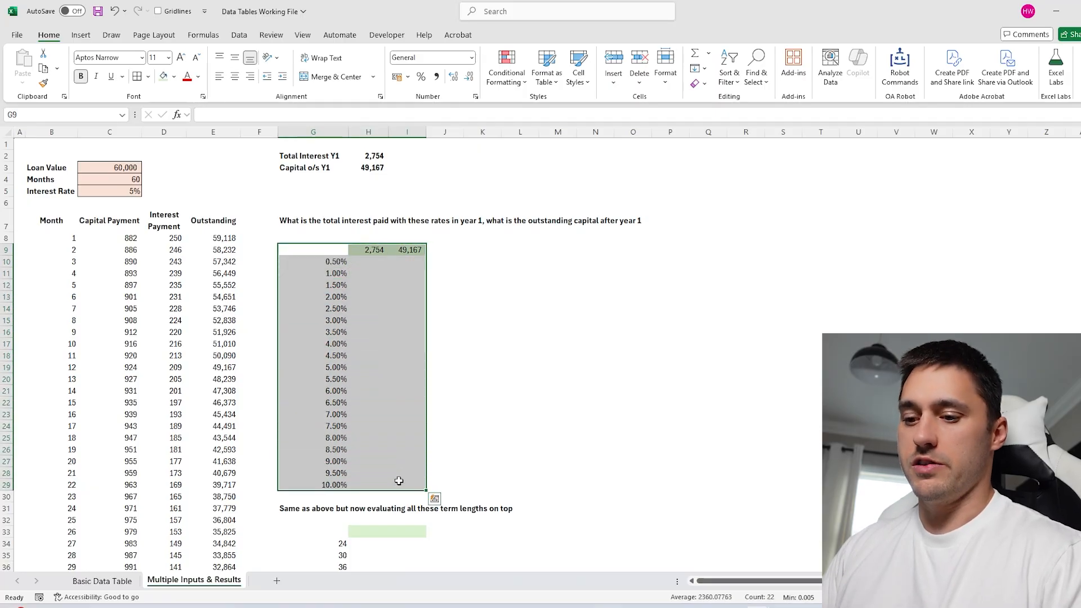
{"action": "key", "text": "alt+d"}
{"action": "key", "text": "t"}
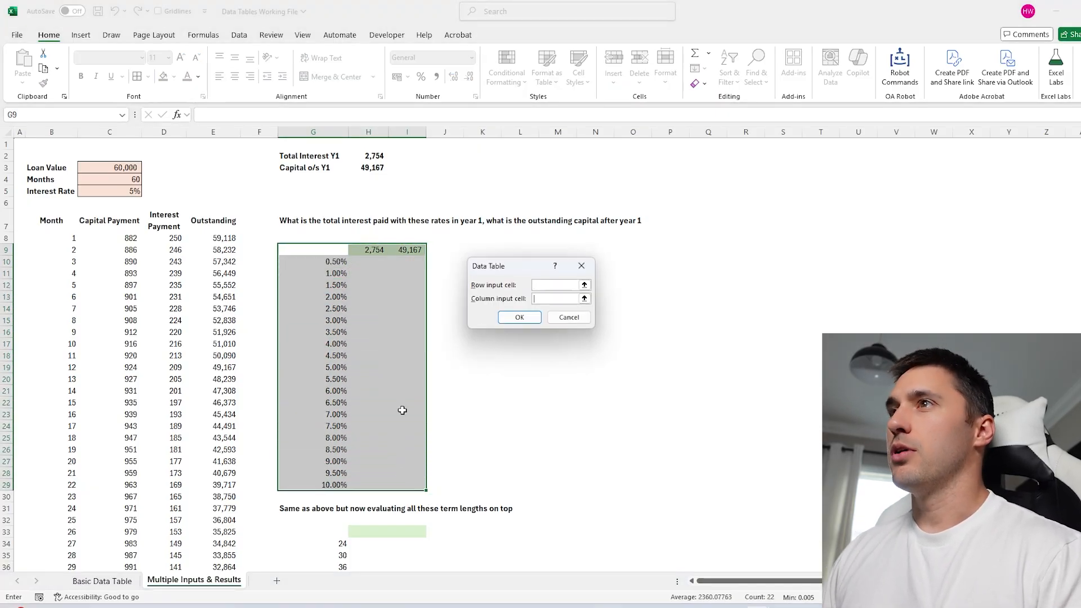
{"action": "left_click", "coordinate": [129, 195]}
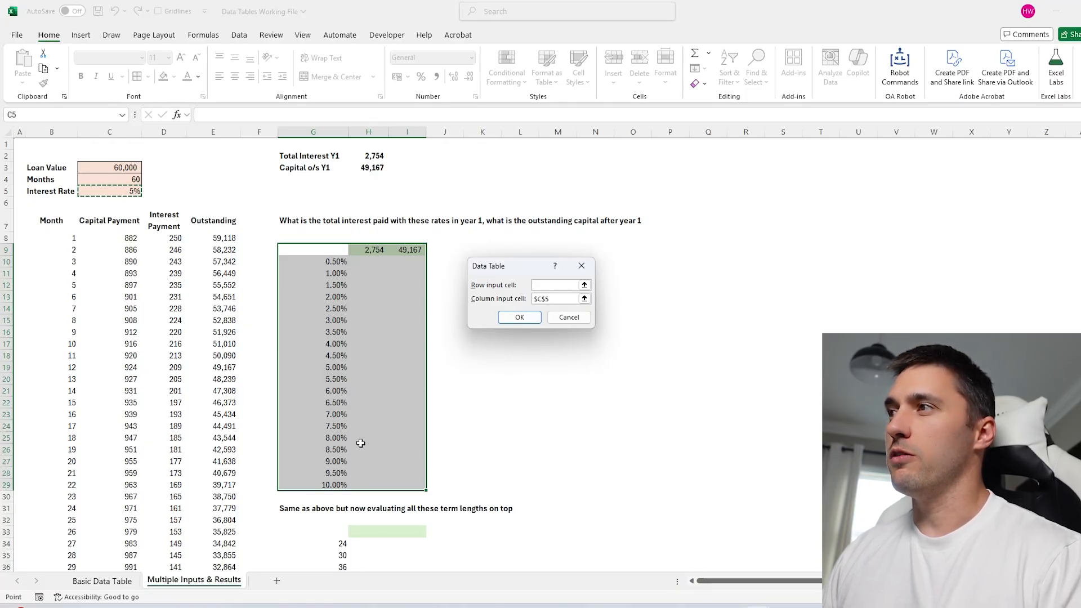
{"action": "left_click", "coordinate": [517, 317]}
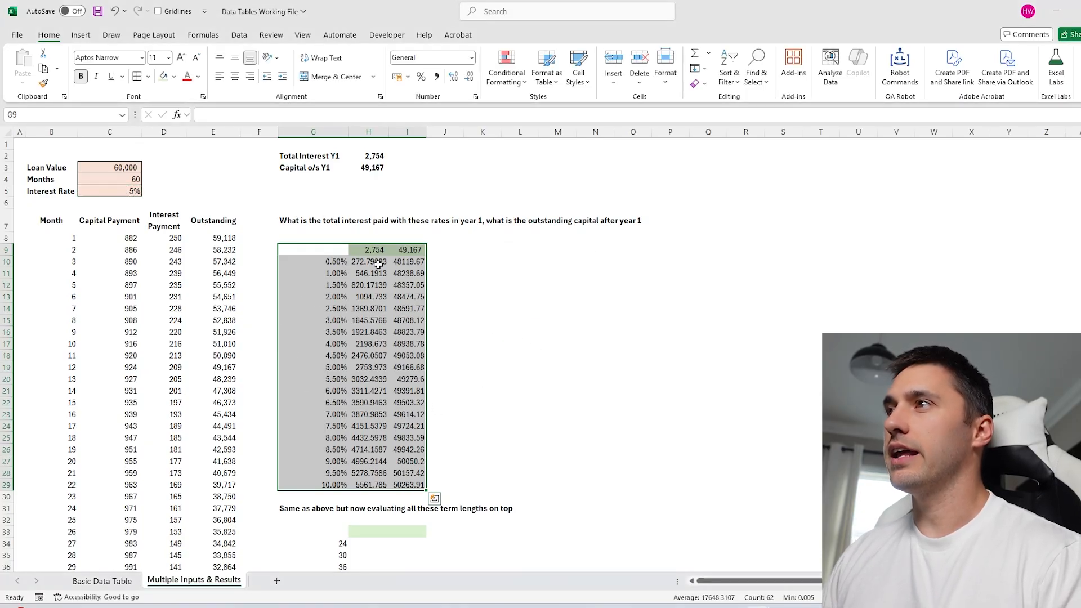
Format the year-1 interest and capital results as comma-style whole numbers.
{"action": "left_click_drag", "start_coordinate": [372, 249], "coordinate": [411, 484]}
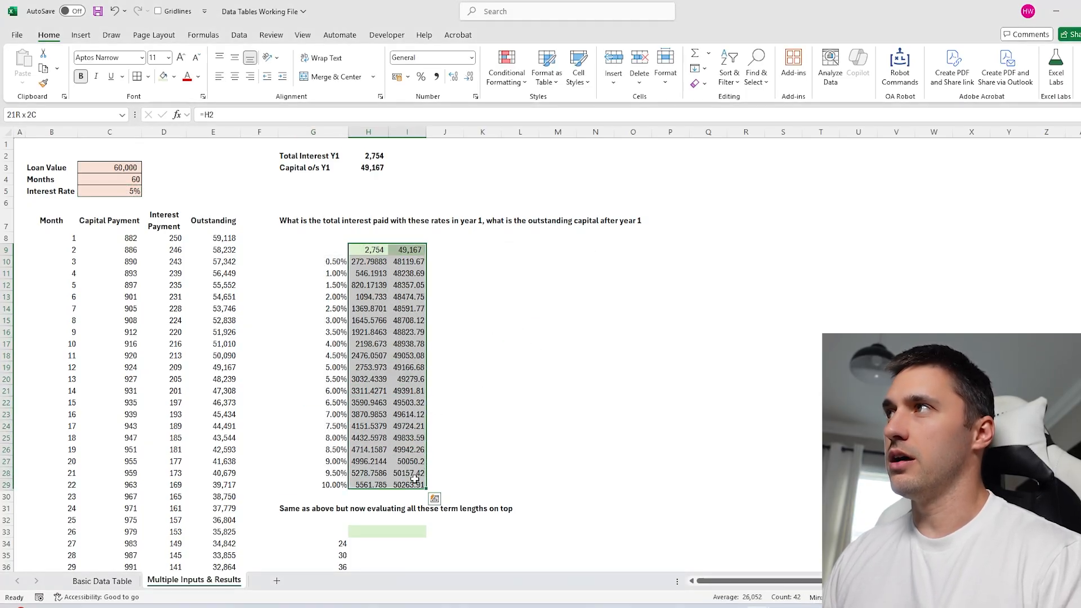
{"action": "left_click", "coordinate": [437, 78]}
{"action": "left_click", "coordinate": [488, 355]}
{"action": "left_click_drag", "start_coordinate": [337, 250], "coordinate": [806, 487]}
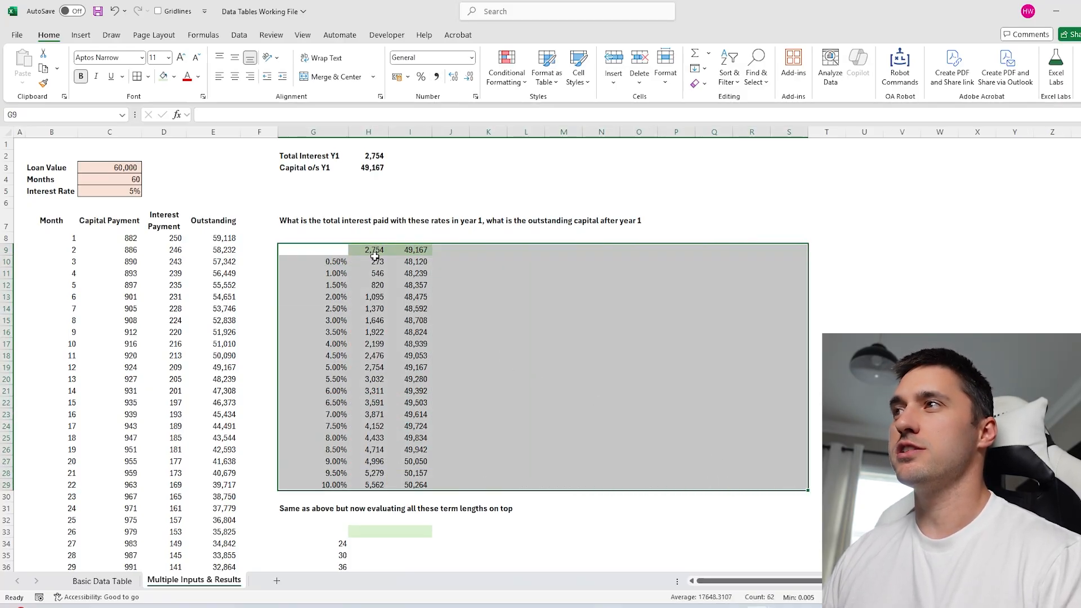
{"action": "left_click_drag", "start_coordinate": [374, 251], "coordinate": [851, 250]}
{"action": "left_click", "coordinate": [121, 299]}
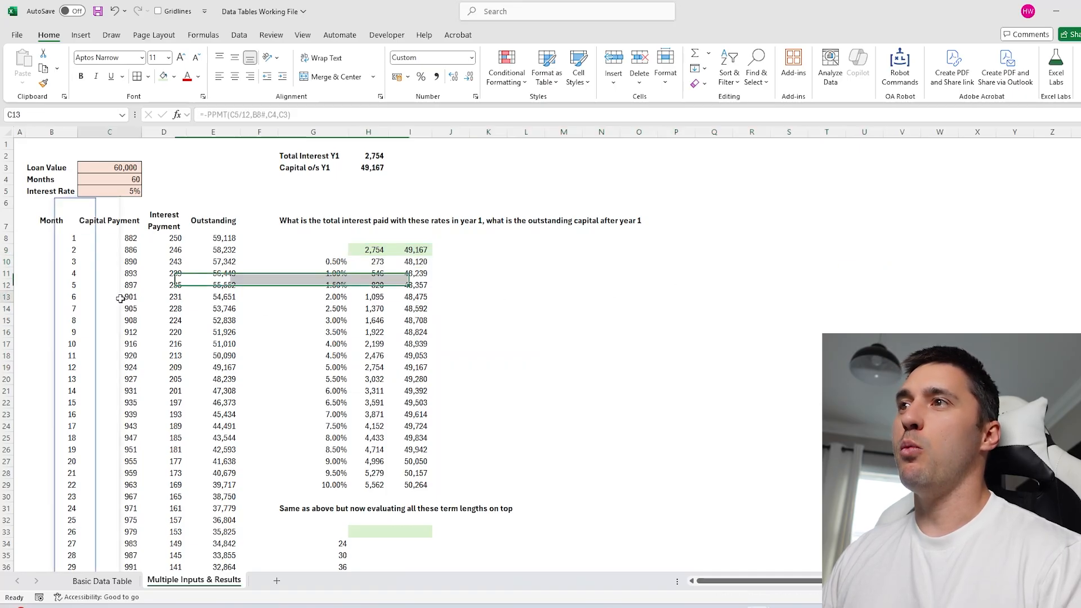
{"action": "scroll", "coordinate": [220, 386], "scroll_direction": "down", "scroll_amount": 3}
{"action": "left_click", "coordinate": [222, 390]}
{"action": "scroll", "coordinate": [135, 394], "scroll_direction": "up", "scroll_amount": 3}
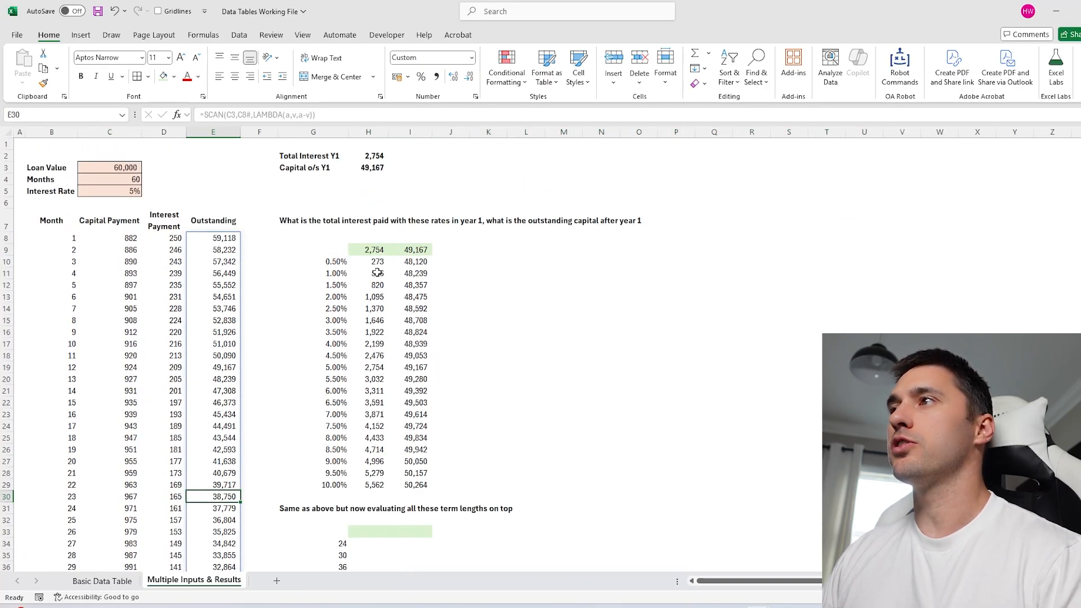
{"action": "left_click_drag", "start_coordinate": [374, 251], "coordinate": [844, 249]}
{"action": "left_click", "coordinate": [438, 250]}
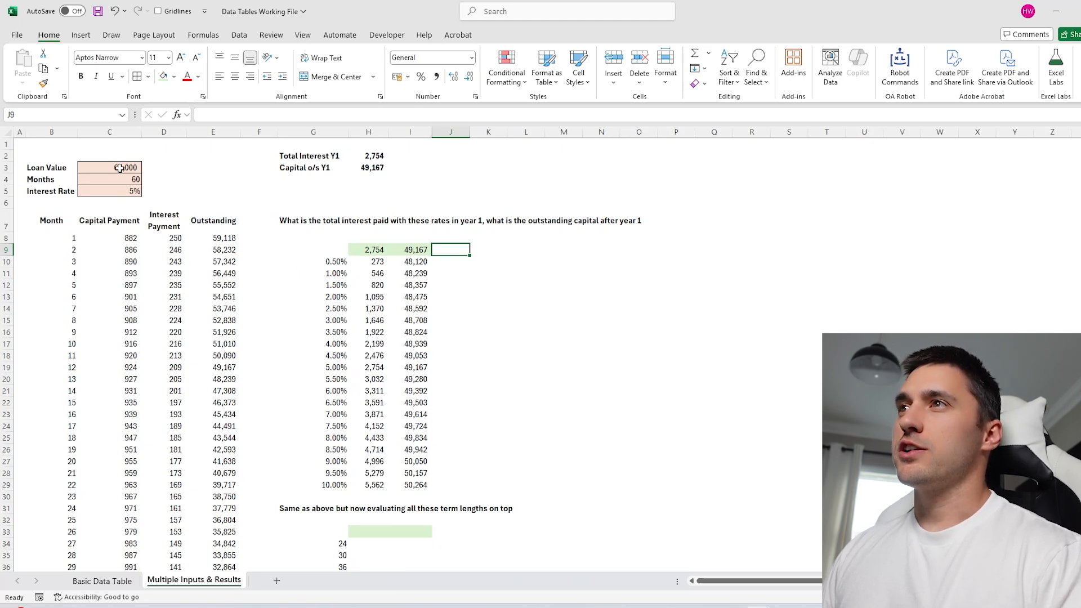
{"action": "left_click_drag", "start_coordinate": [375, 249], "coordinate": [723, 253]}
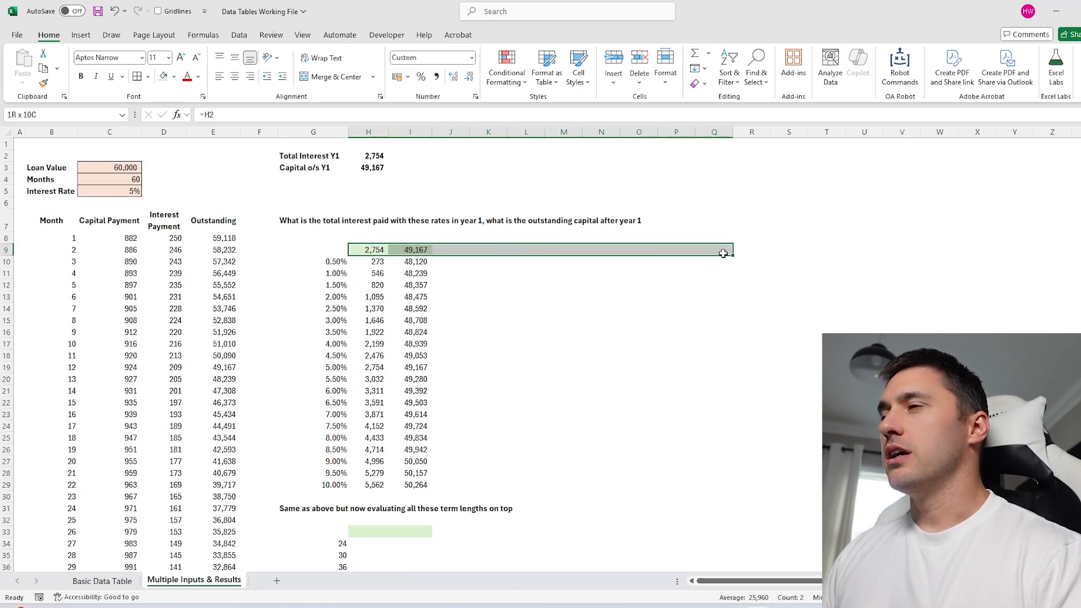
{"action": "left_click_drag", "start_coordinate": [374, 251], "coordinate": [415, 484]}
{"action": "left_click", "coordinate": [332, 262]}
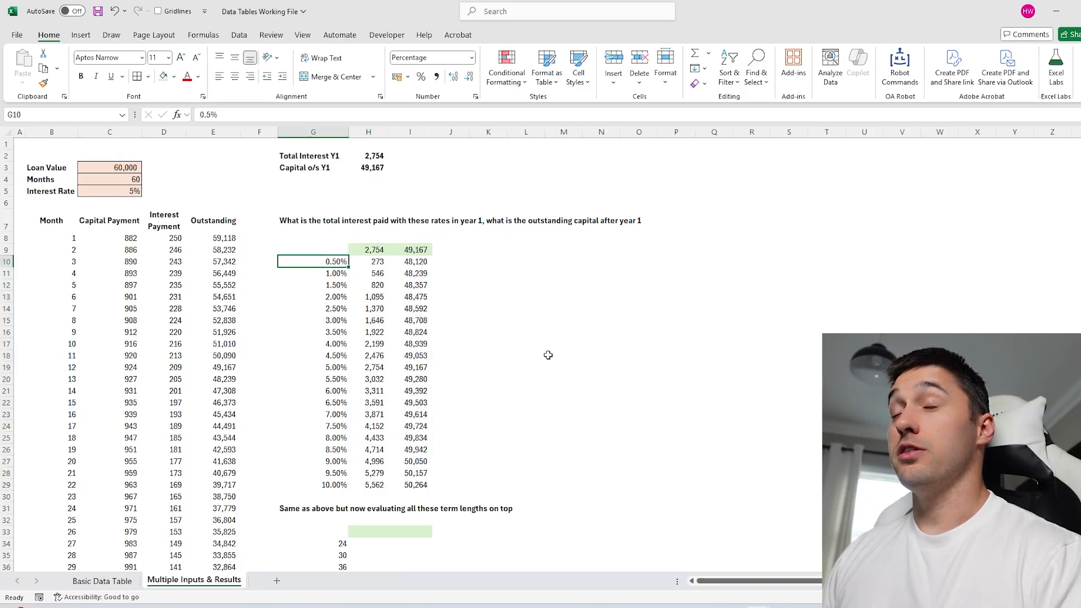
{"action": "left_click", "coordinate": [547, 355]}
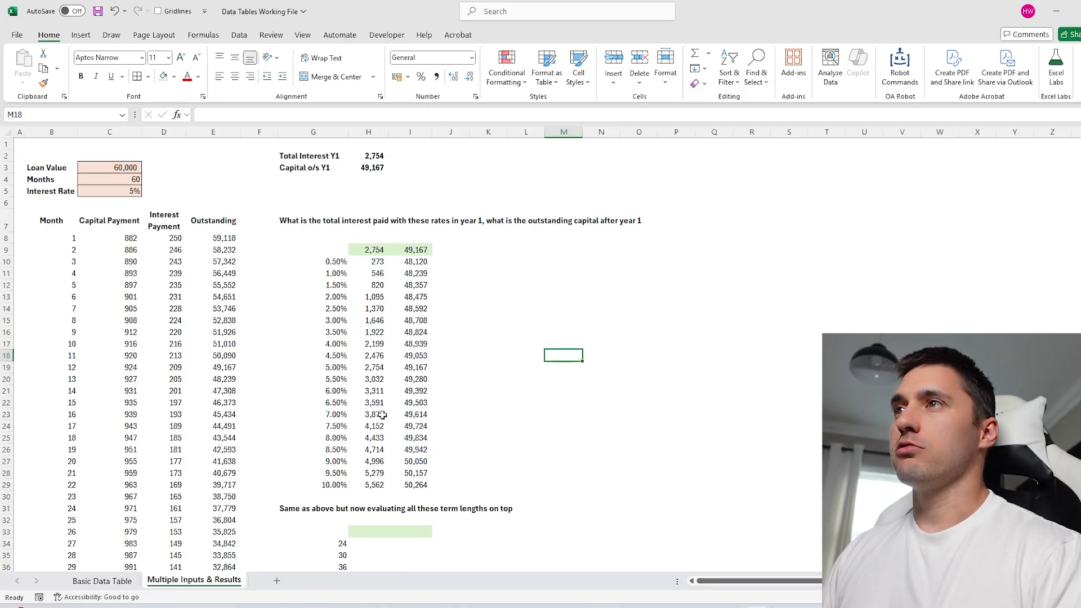
{"action": "left_click_drag", "start_coordinate": [118, 167], "coordinate": [121, 191]}
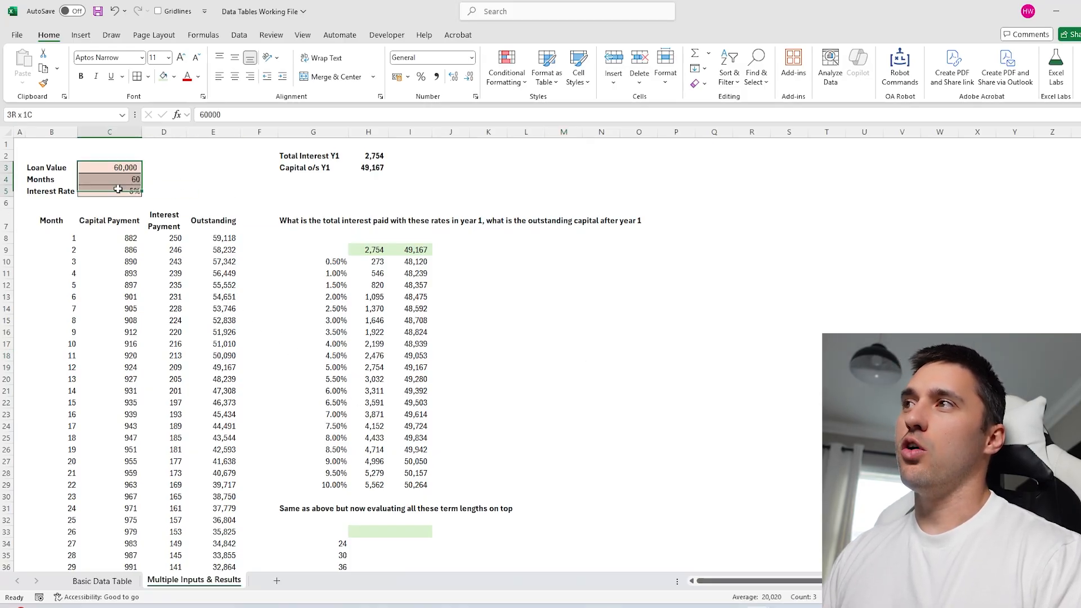
{"action": "left_click", "coordinate": [127, 153]}
{"action": "scroll", "coordinate": [310, 386], "scroll_direction": "down", "scroll_amount": 2}
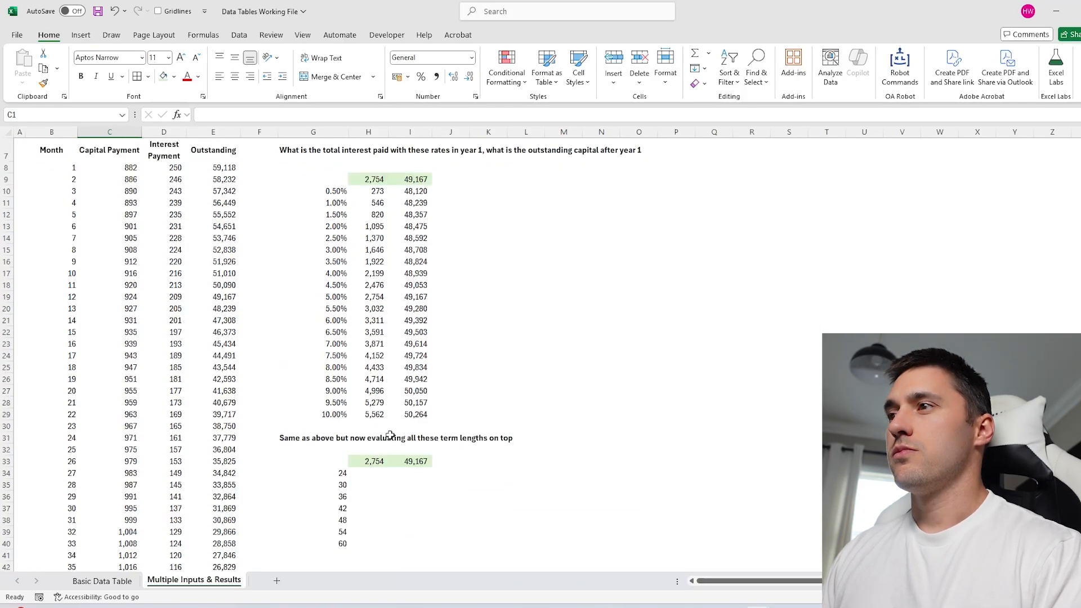
{"action": "left_click_drag", "start_coordinate": [342, 476], "coordinate": [349, 548]}
{"action": "left_click", "coordinate": [313, 379]}
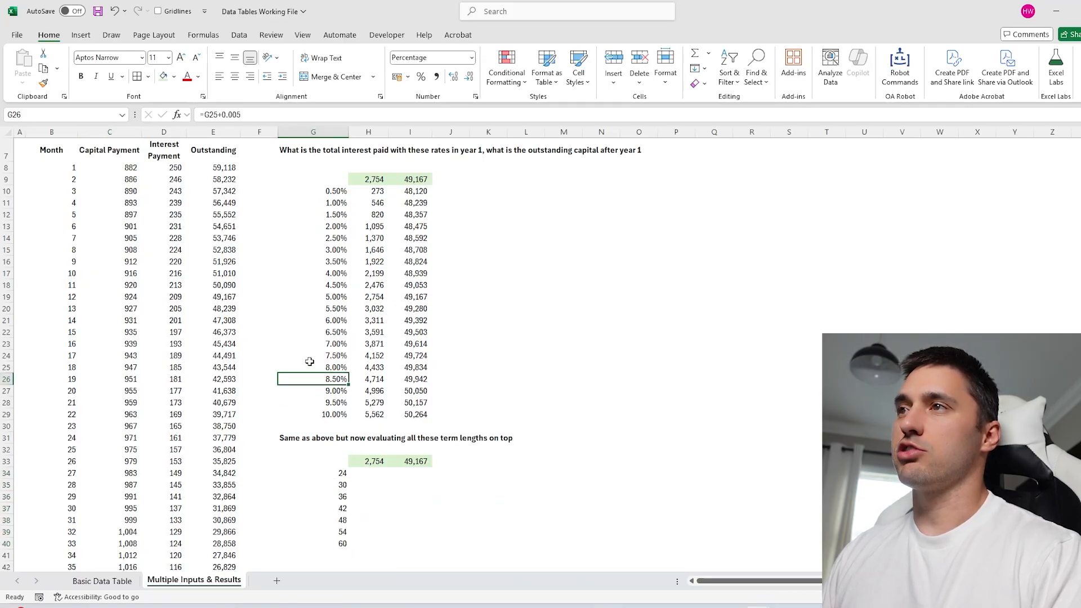
{"action": "scroll", "coordinate": [130, 159], "scroll_direction": "up", "scroll_amount": 2}
{"action": "mouse_move", "coordinate": [113, 171]}
{"action": "left_mouse_down"}
{"action": "mouse_move", "coordinate": [118, 202]}
{"action": "mouse_move", "coordinate": [119, 191]}
{"action": "left_mouse_up"}
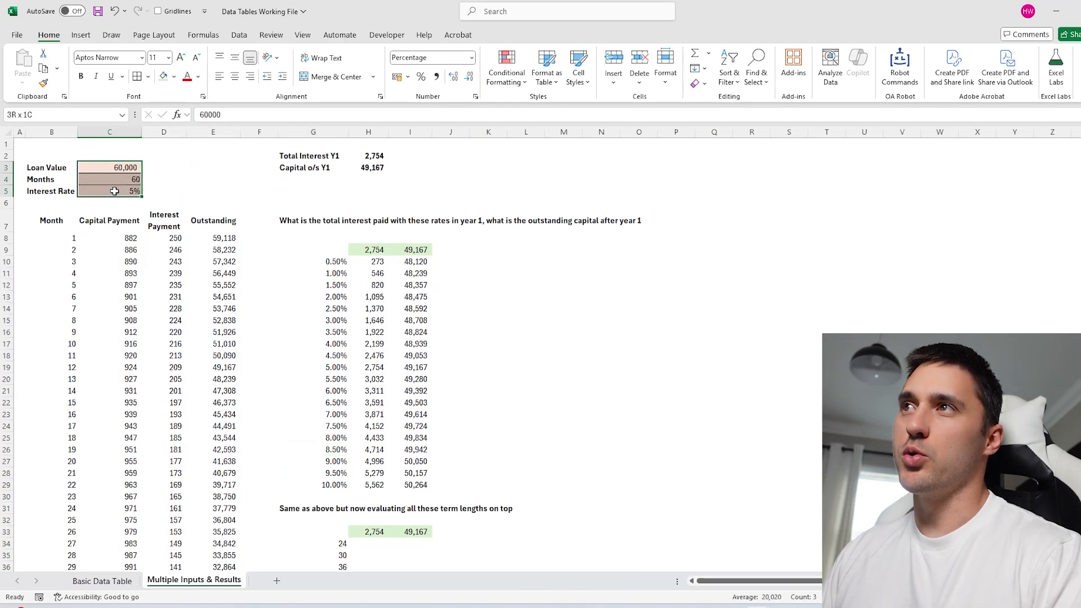
{"action": "left_click", "coordinate": [129, 148]}
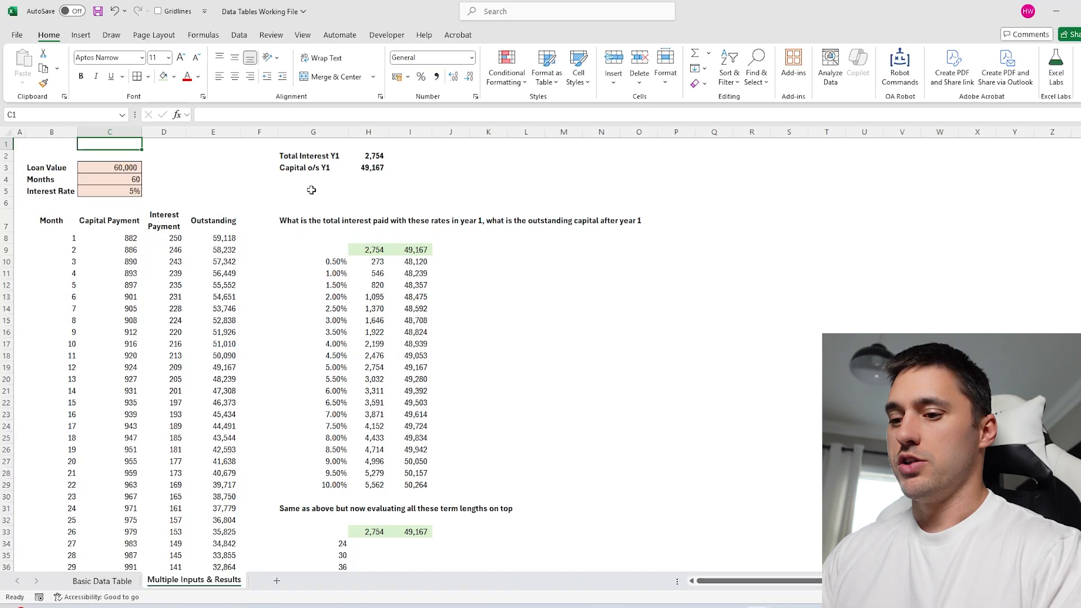
Enter 60-5% in C1 and split it into C4:C5 with =TEXTSPLIT(C1,,"-").
{"action": "type", "text": "60"}
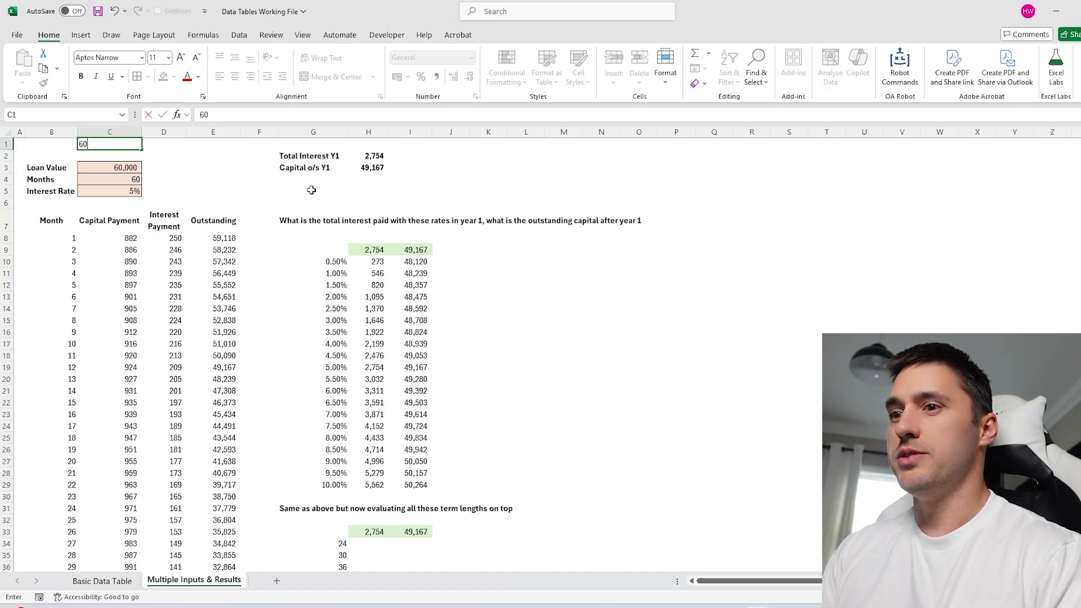
{"action": "type", "text": "-5%"}
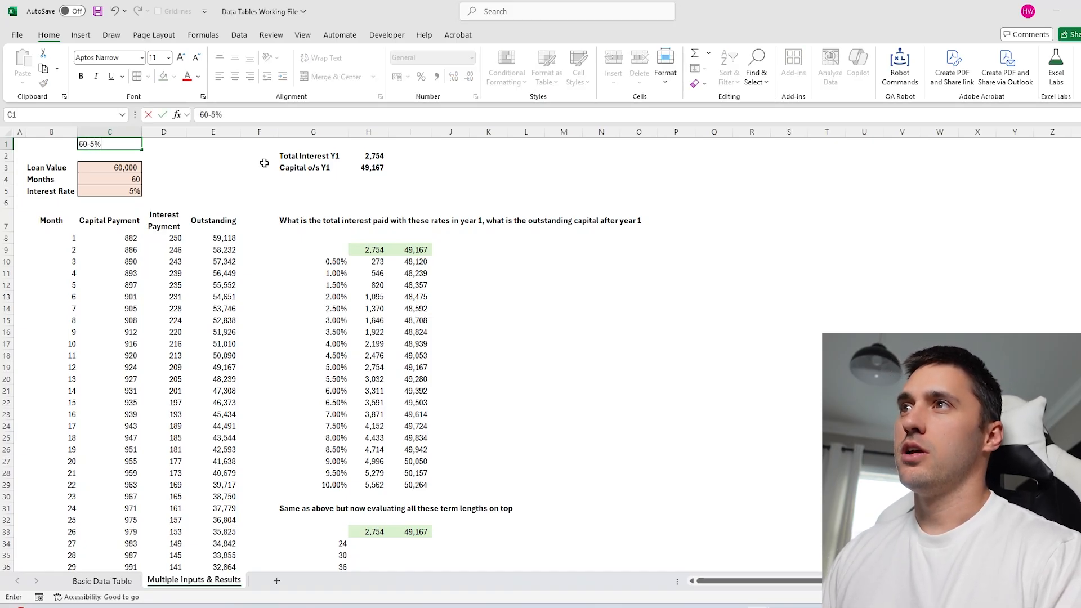
{"action": "left_click", "coordinate": [191, 179]}
{"action": "left_click", "coordinate": [125, 179]}
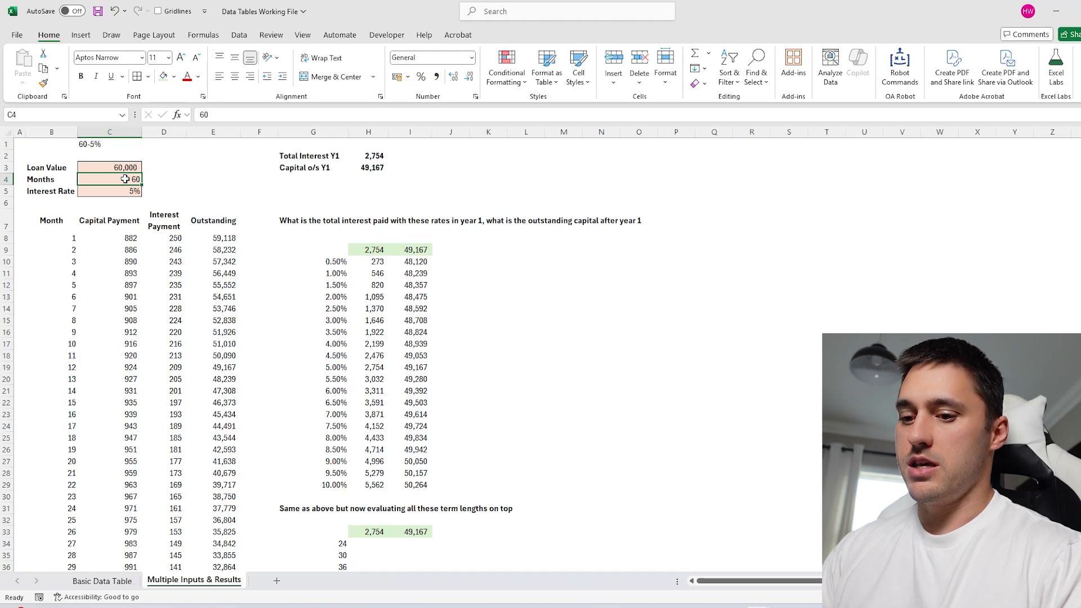
{"action": "type", "text": "=TEXTSPLIT("}
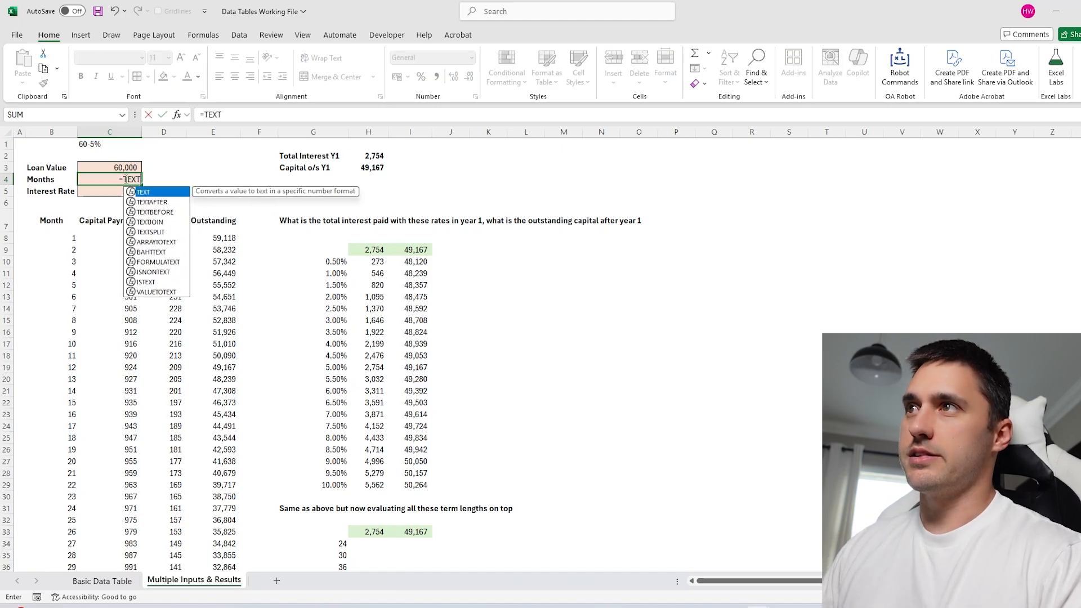
{"action": "left_click", "coordinate": [93, 146]}
{"action": "type", "text": ","}
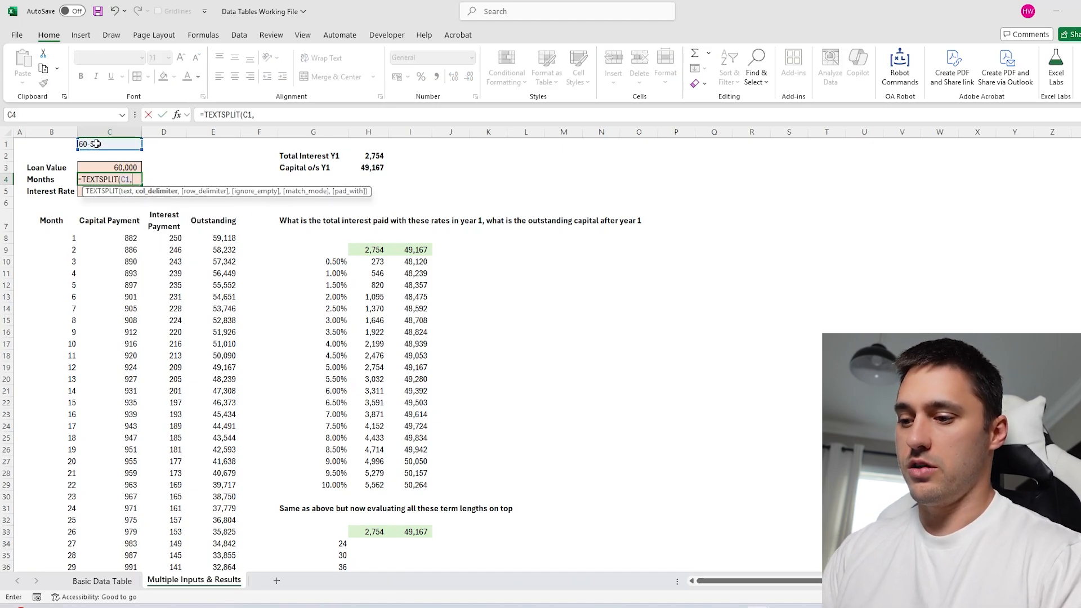
{"action": "type", "text": "\"-\""}
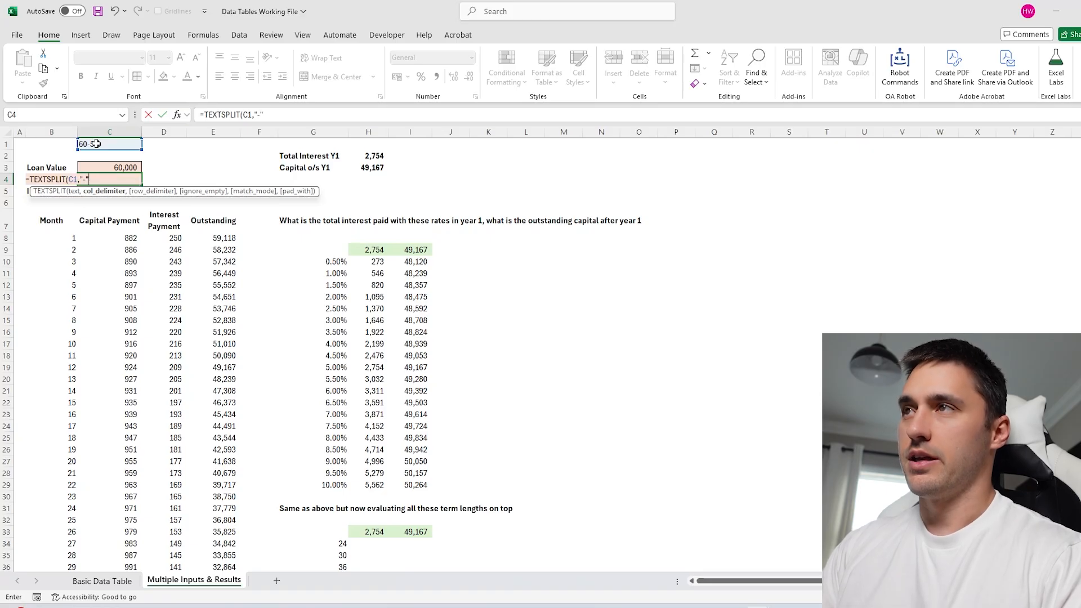
{"action": "type", "text": ")"}
{"action": "left_click", "coordinate": [254, 112]}
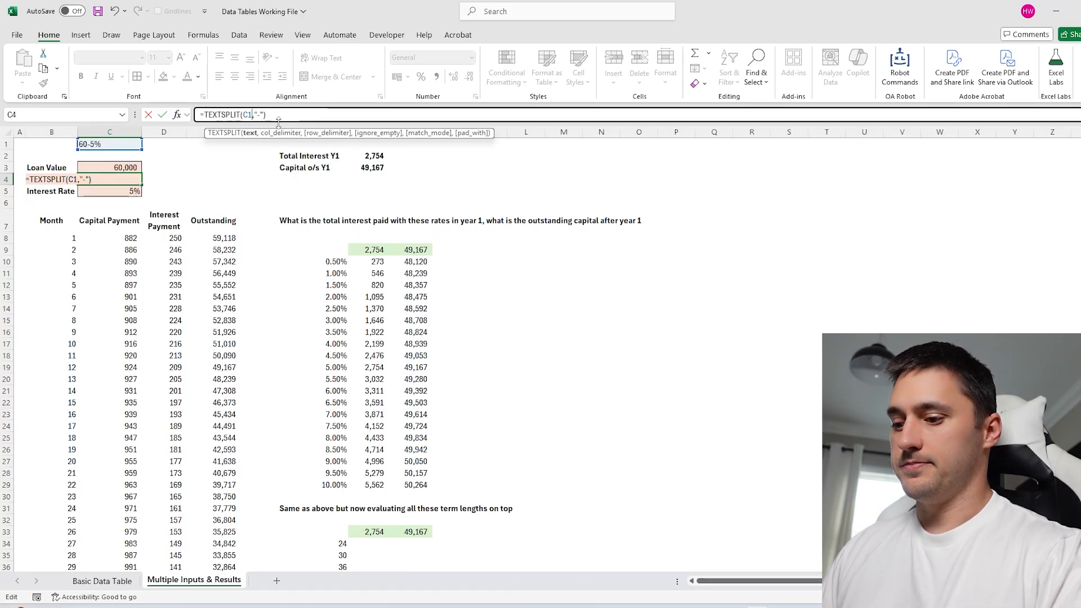
{"action": "type", "text": ","}
{"action": "key", "text": "Return"}
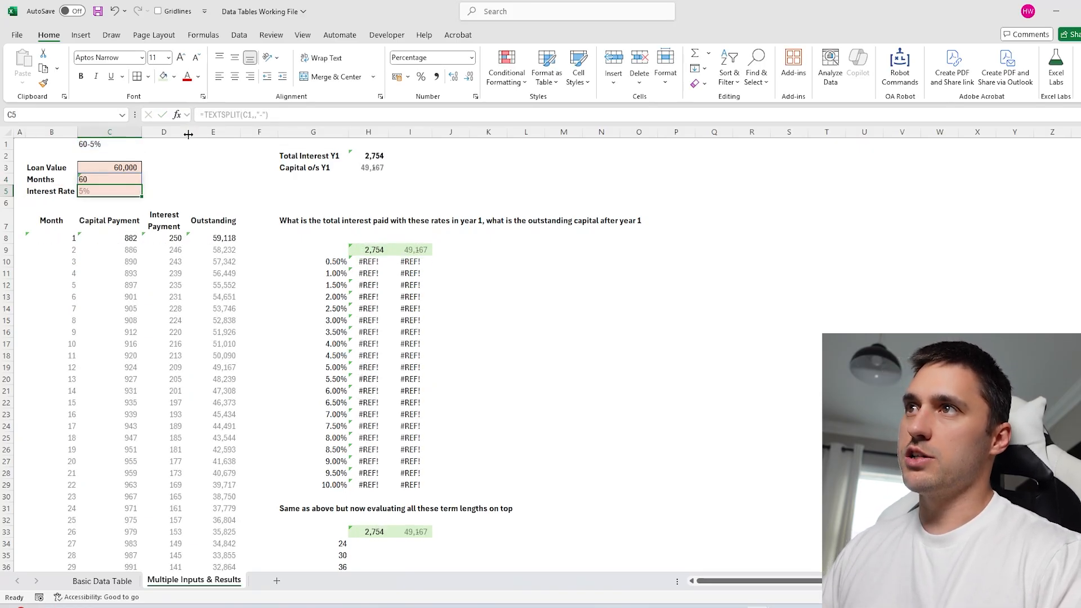
{"action": "left_click", "coordinate": [96, 144]}
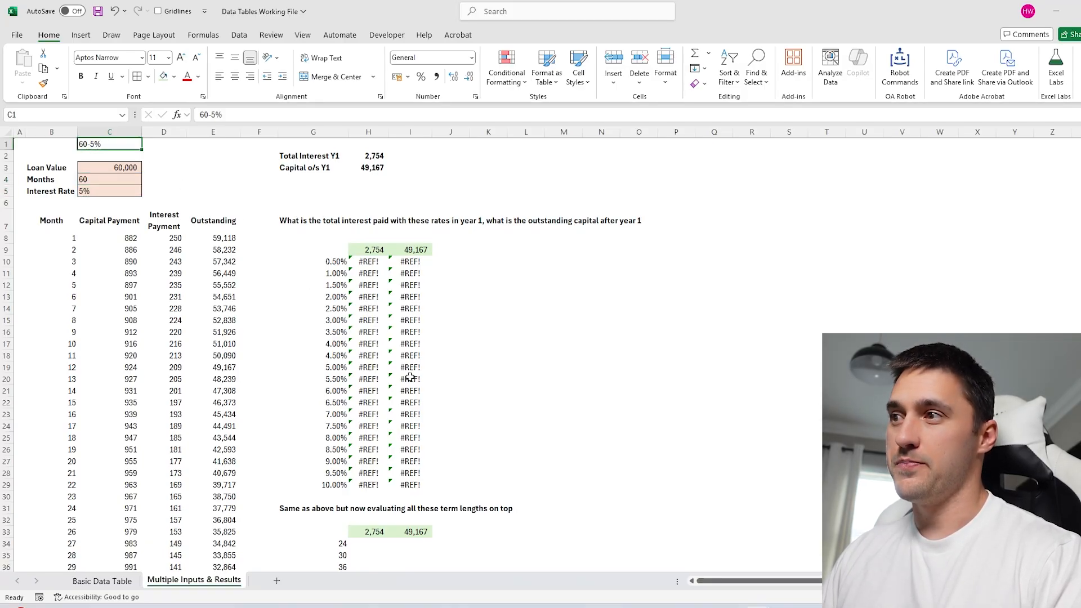
{"action": "scroll", "coordinate": [275, 299], "scroll_direction": "down", "scroll_amount": 5}
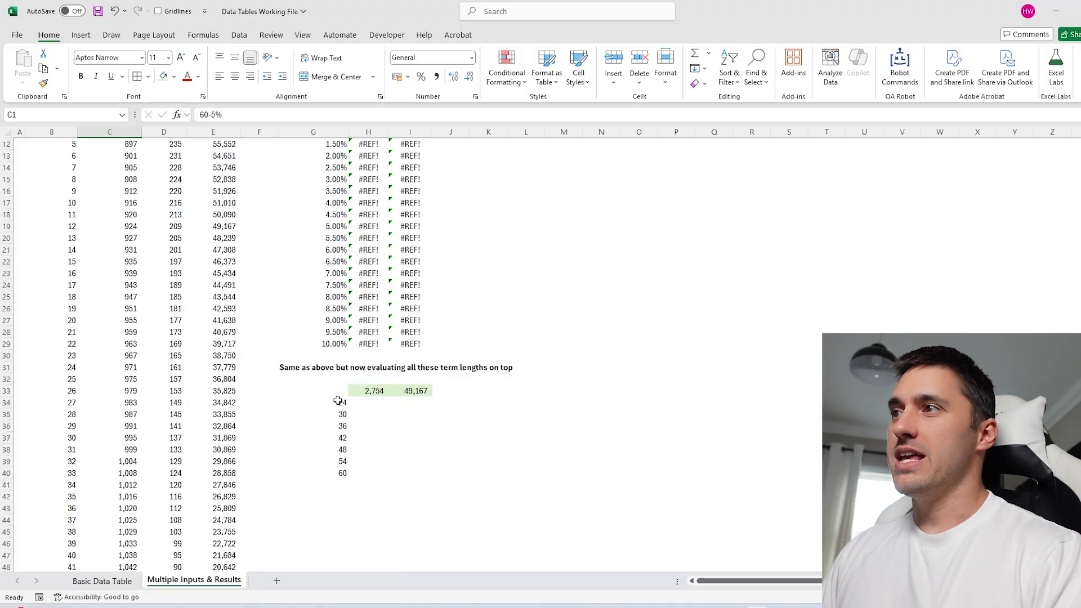
Inspect C1, the rate list and the #REF! data table formula, then select G9:I29.
{"action": "left_click_drag", "start_coordinate": [340, 400], "coordinate": [329, 546]}
{"action": "scroll", "coordinate": [265, 319], "scroll_direction": "up", "scroll_amount": 5}
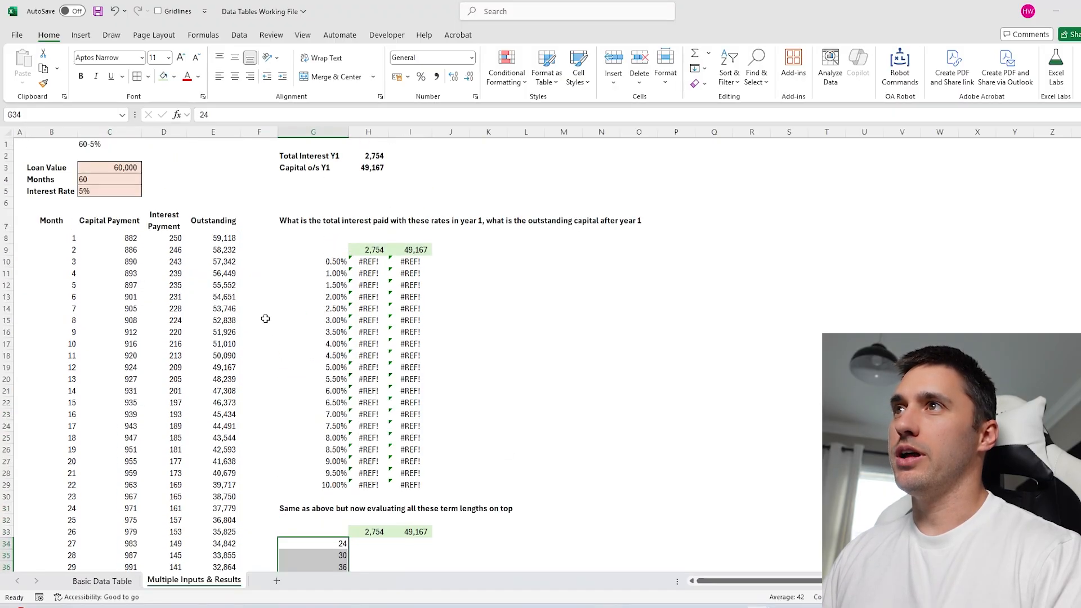
{"action": "left_click", "coordinate": [117, 143]}
{"action": "left_click", "coordinate": [333, 273]}
{"action": "left_click", "coordinate": [372, 321]}
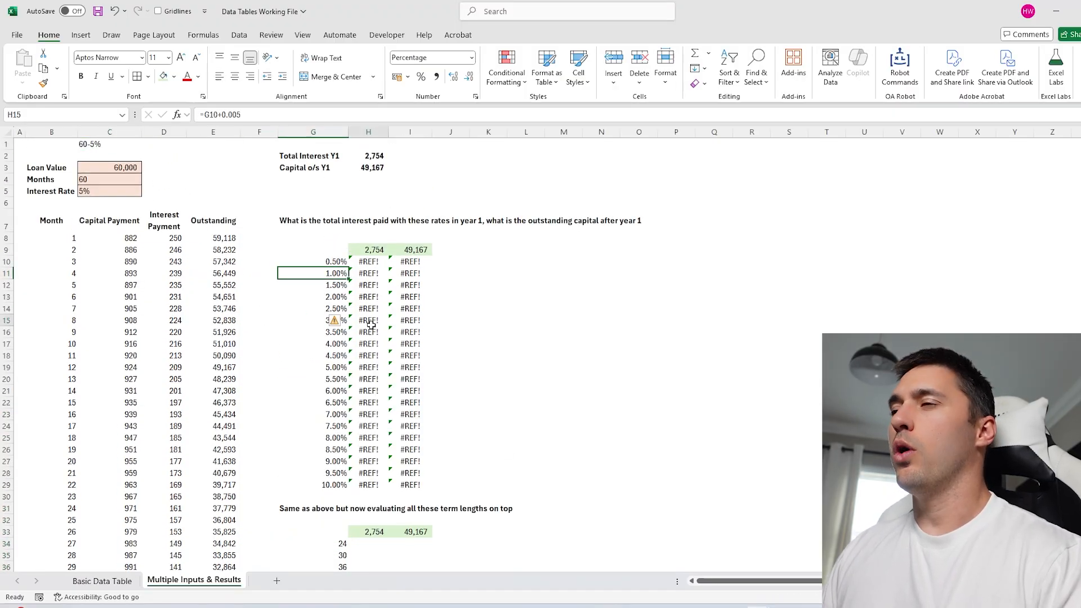
{"action": "left_click", "coordinate": [379, 263]}
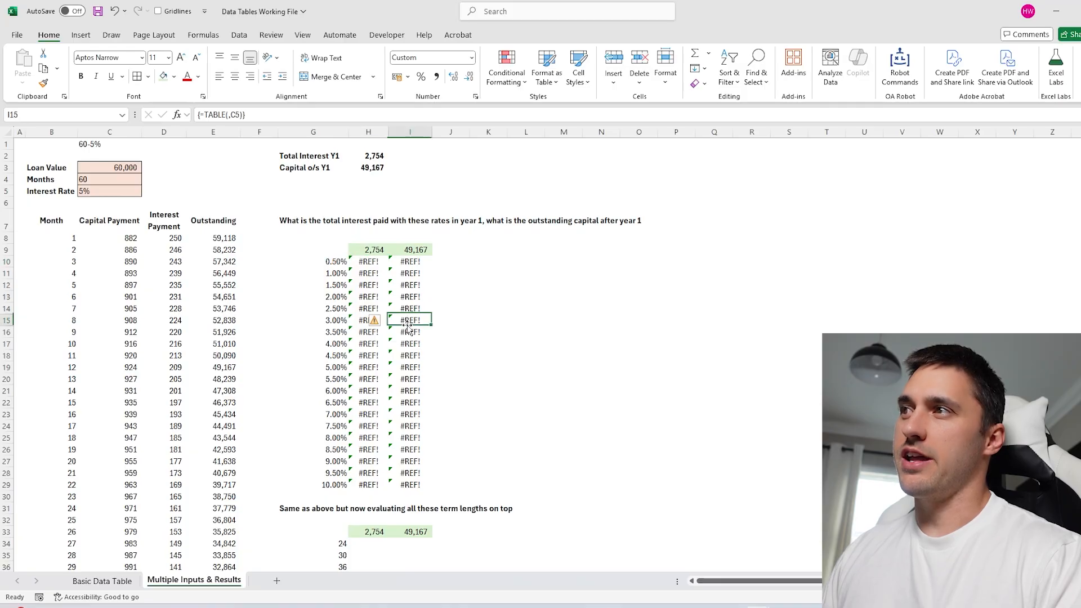
{"action": "mouse_move", "coordinate": [341, 254]}
{"action": "left_mouse_down"}
{"action": "mouse_move", "coordinate": [371, 263]}
{"action": "mouse_move", "coordinate": [409, 485]}
{"action": "left_mouse_up"}
Open the Data Table dialog and C4's split formula, cancelling both without changes.
{"action": "key", "text": "alt+a"}
{"action": "key", "text": "w"}
{"action": "key", "text": "t"}
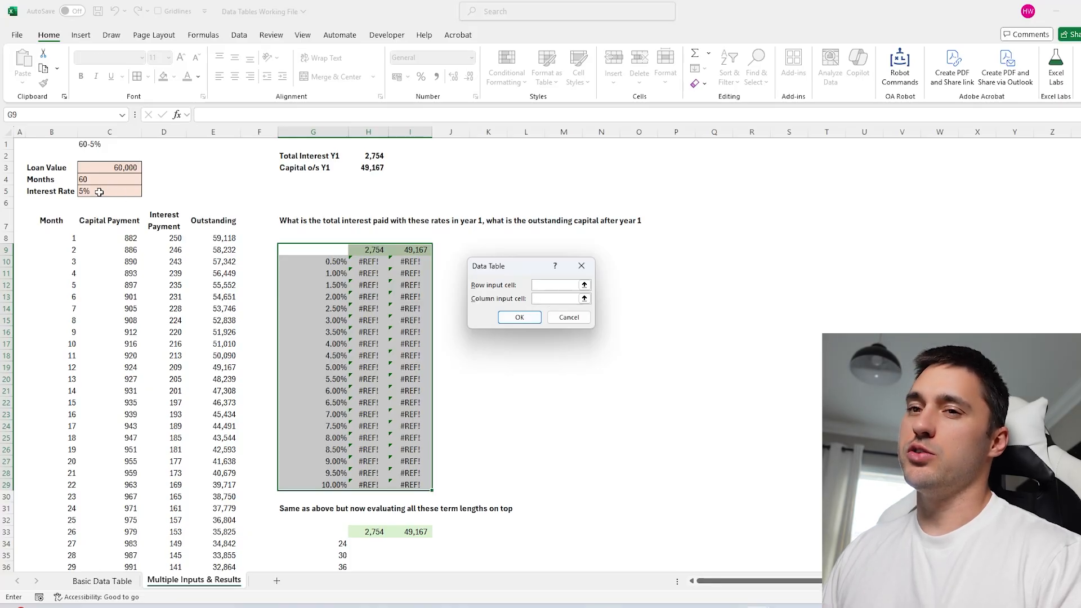
{"action": "key", "text": "Escape"}
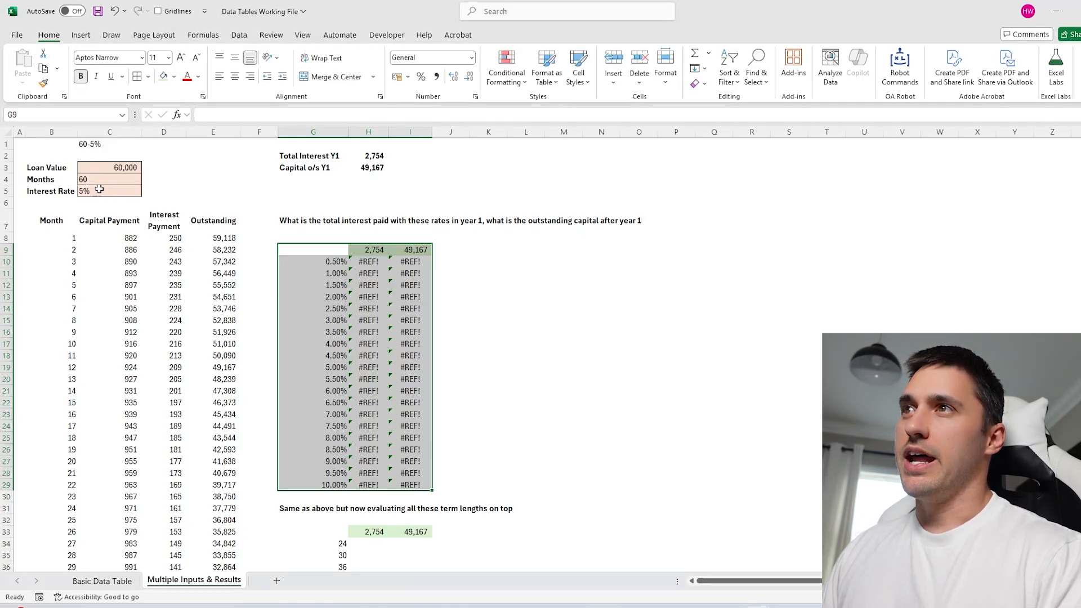
{"action": "left_click", "coordinate": [96, 181]}
{"action": "triple_click", "coordinate": [309, 108]}
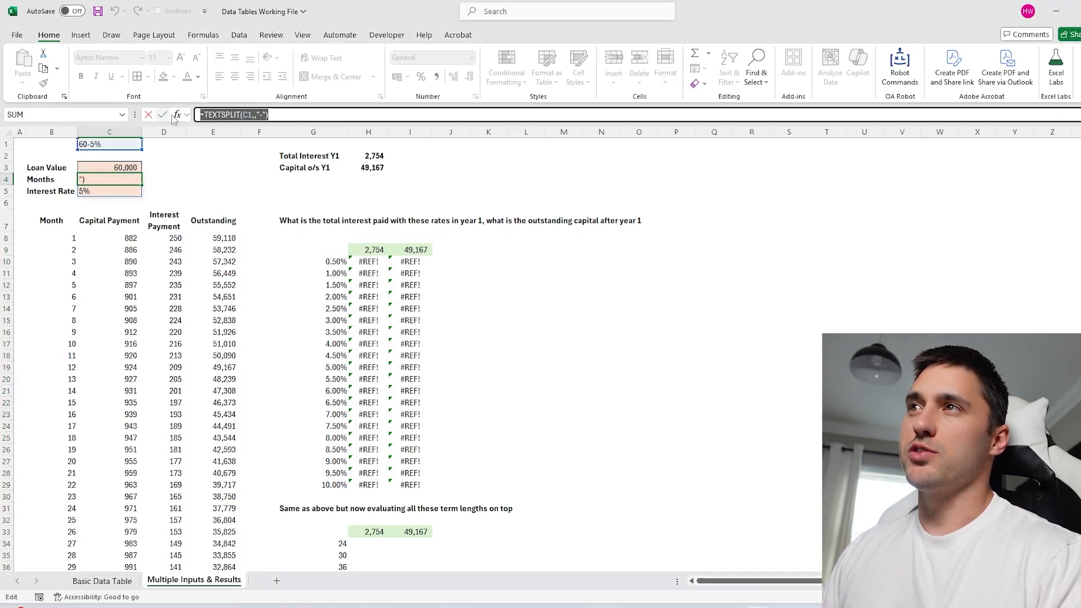
{"action": "key", "text": "Escape"}
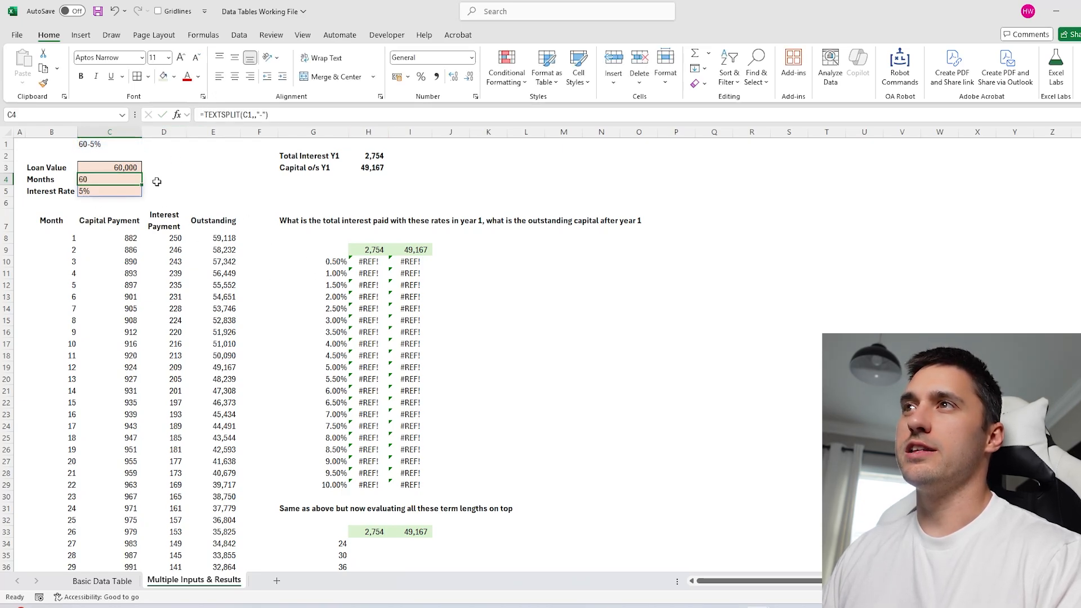
{"action": "key", "text": "Up"}
{"action": "key", "text": "Up"}
{"action": "key", "text": "Up"}
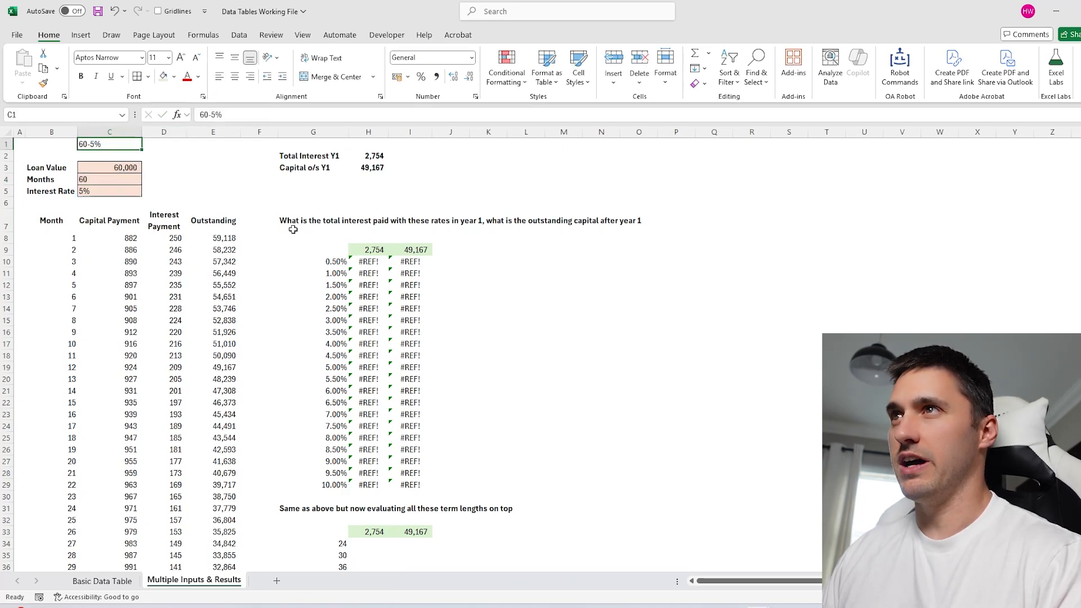
Delete the #REF! results in H10:J29 and select empty helper cell M10.
{"action": "left_click_drag", "start_coordinate": [361, 261], "coordinate": [431, 480]}
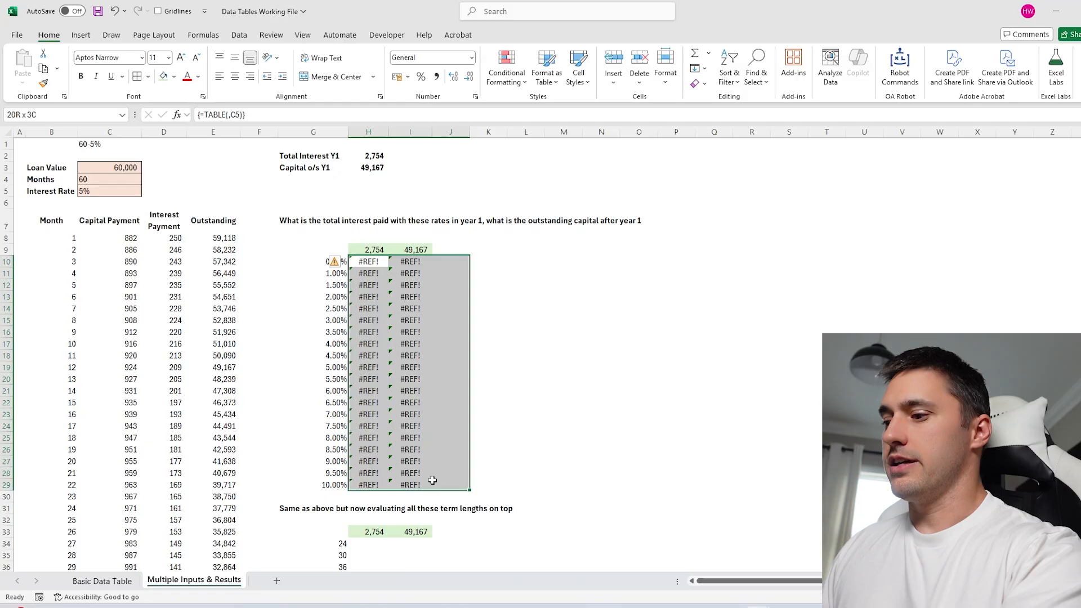
{"action": "key", "text": "Delete"}
{"action": "left_click", "coordinate": [324, 262]}
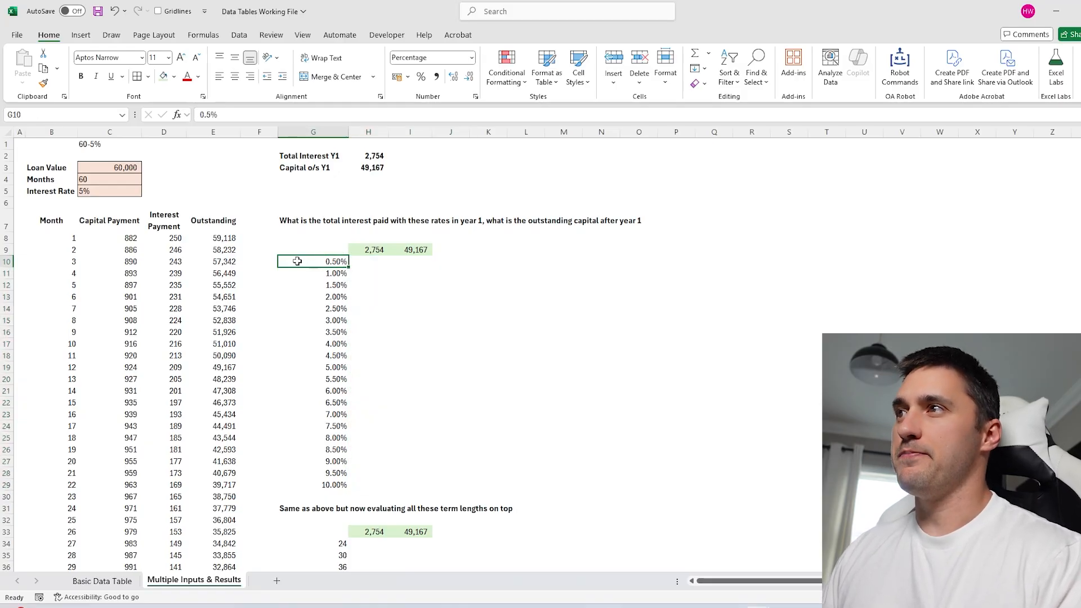
{"action": "left_click", "coordinate": [524, 261]}
{"action": "left_click", "coordinate": [561, 260]}
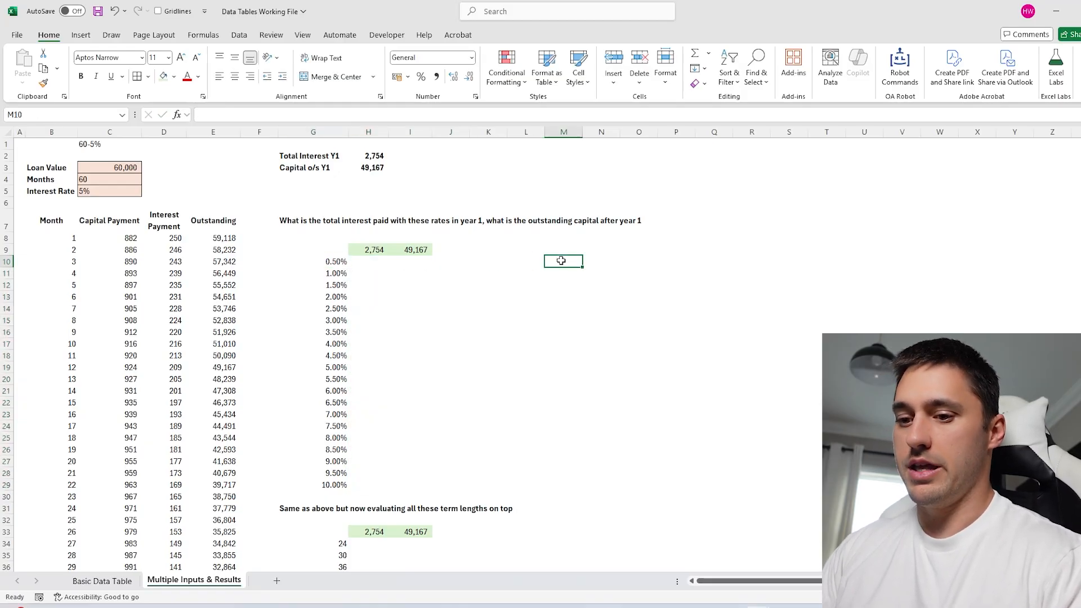
Build 60-rate entries in M10 with ="60-"&G10:G29 and paste them over G10:G29.
{"action": "type", "text": "=\"60-"}
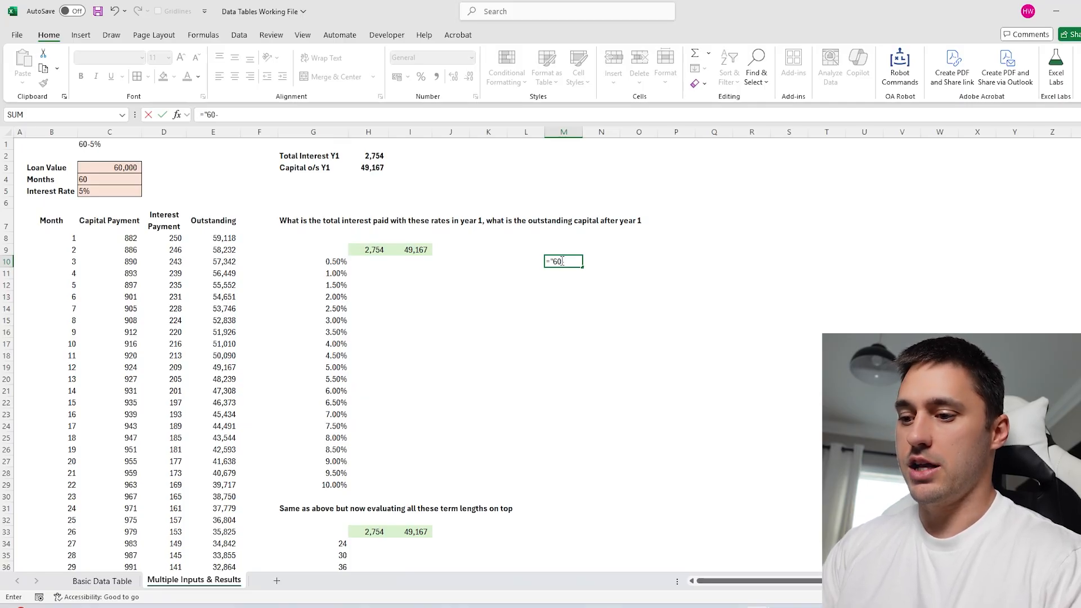
{"action": "type", "text": "\"&"}
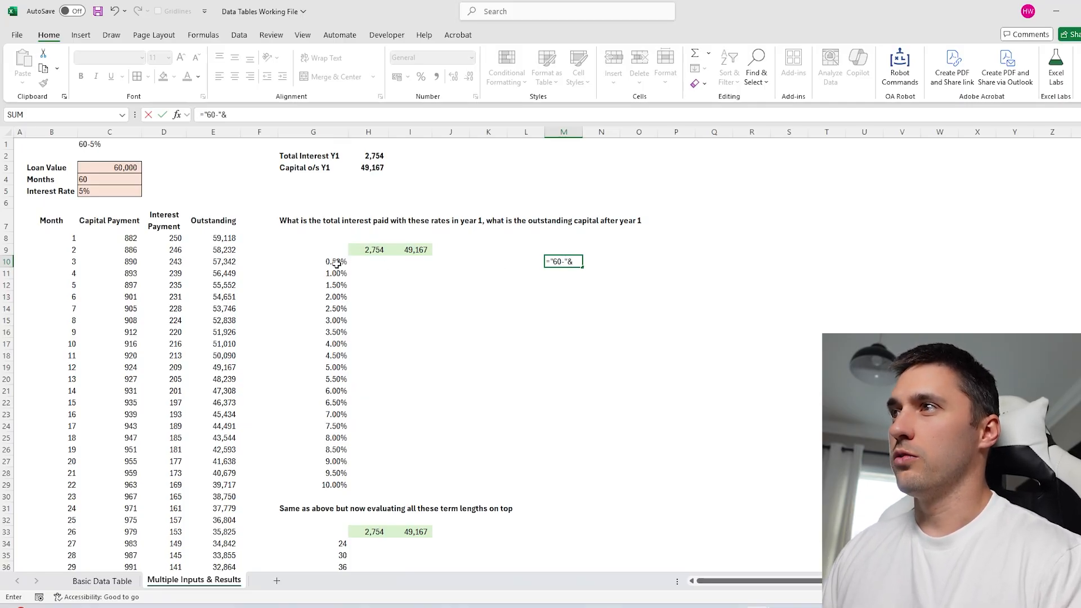
{"action": "left_click_drag", "start_coordinate": [337, 263], "coordinate": [337, 485]}
{"action": "key", "text": "Return"}
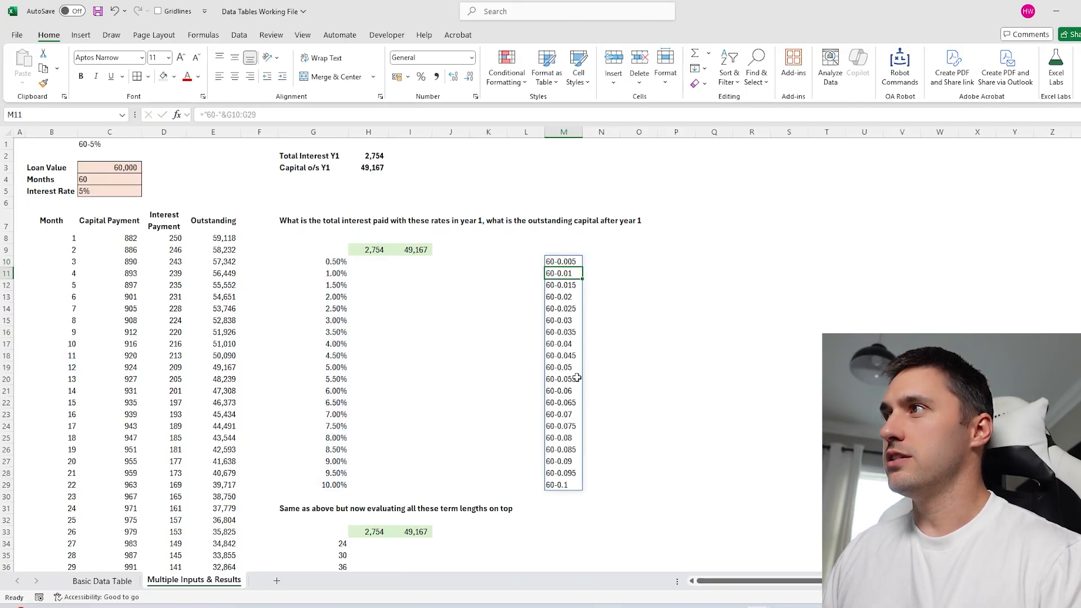
{"action": "left_click", "coordinate": [569, 263]}
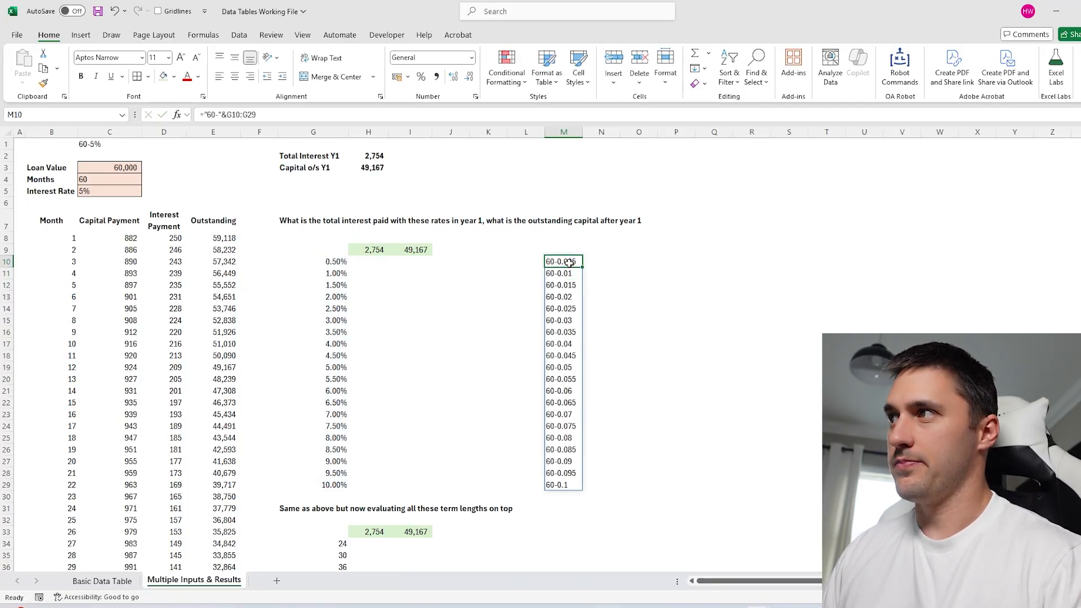
{"action": "key", "text": "ctrl+shift+Down"}
{"action": "key", "text": "ctrl+c"}
{"action": "left_click", "coordinate": [322, 261]}
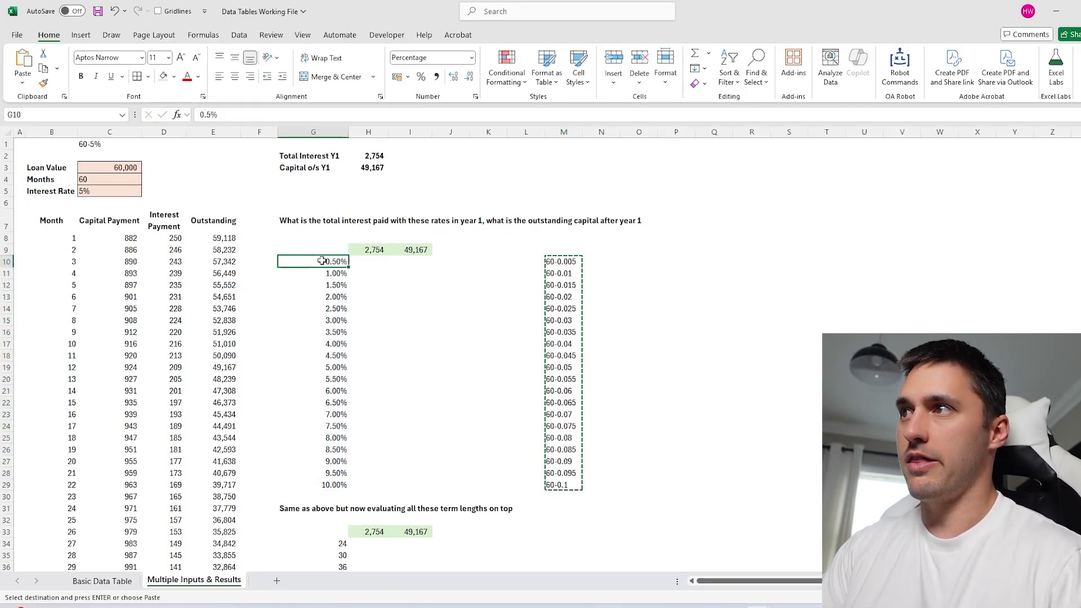
{"action": "key", "text": "ctrl+v"}
Rebuild the G9:I29 data table with column input C1, refilling interest and capital results.
{"action": "left_click_drag", "start_coordinate": [312, 250], "coordinate": [416, 485]}
{"action": "key", "text": "alt+a"}
{"action": "key", "text": "w"}
{"action": "key", "text": "t"}
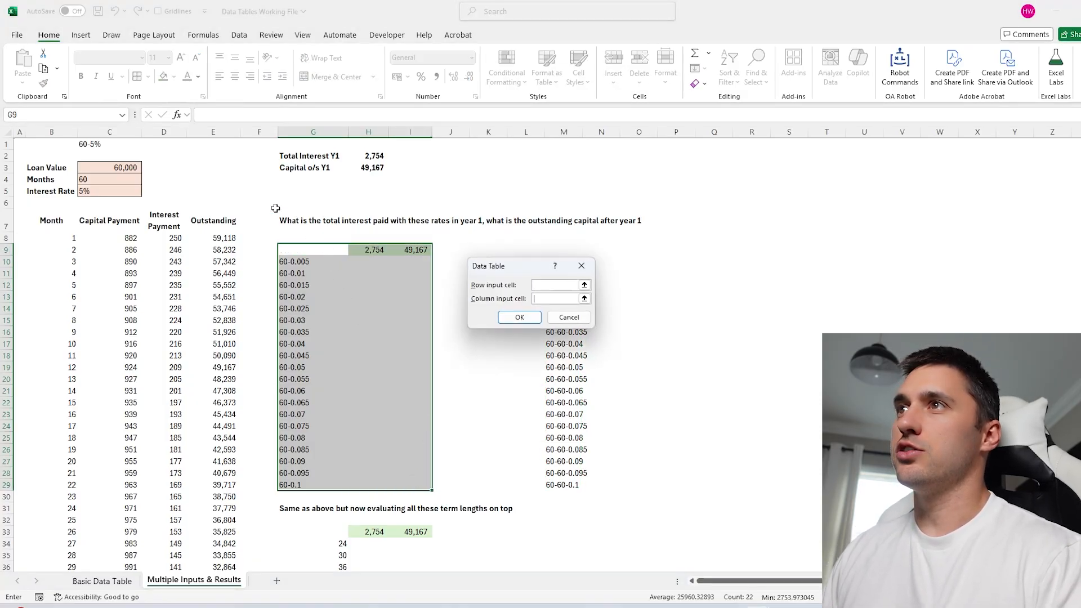
{"action": "left_click", "coordinate": [103, 146]}
{"action": "key", "text": "Return"}
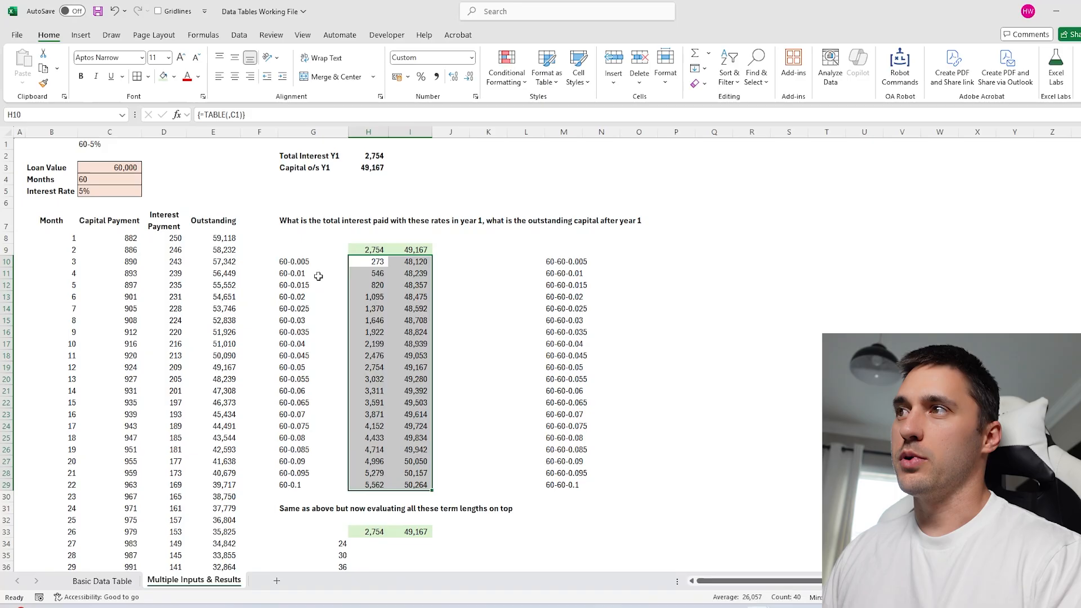
{"action": "left_click", "coordinate": [304, 262]}
{"action": "left_click", "coordinate": [97, 145]}
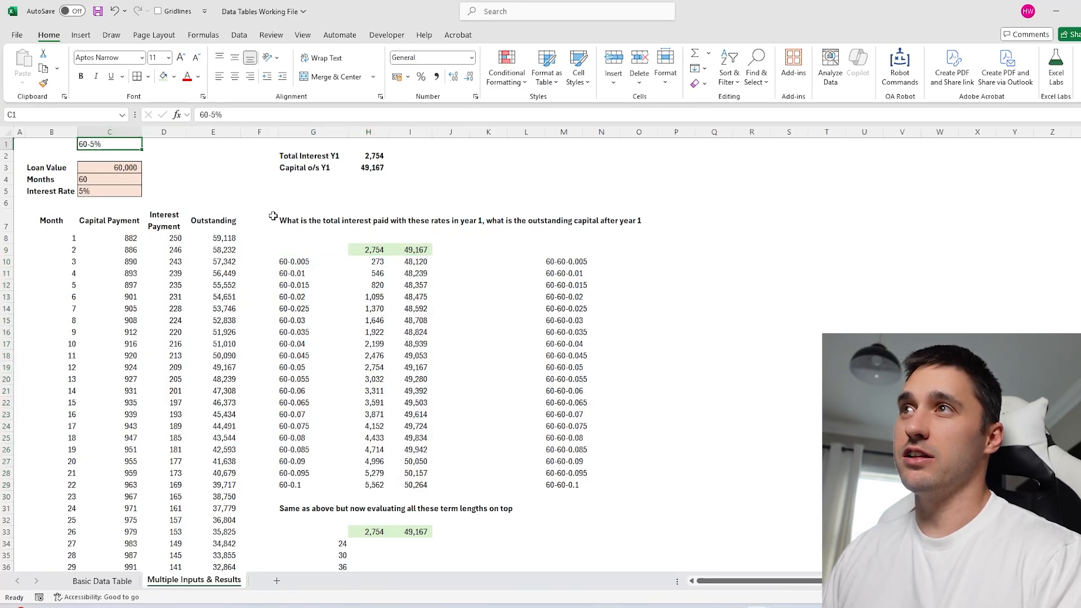
Review the months and interest-rate inputs in C4:C5 and the term-length list starting at 24.
{"action": "left_click", "coordinate": [104, 180]}
{"action": "left_click", "coordinate": [98, 190]}
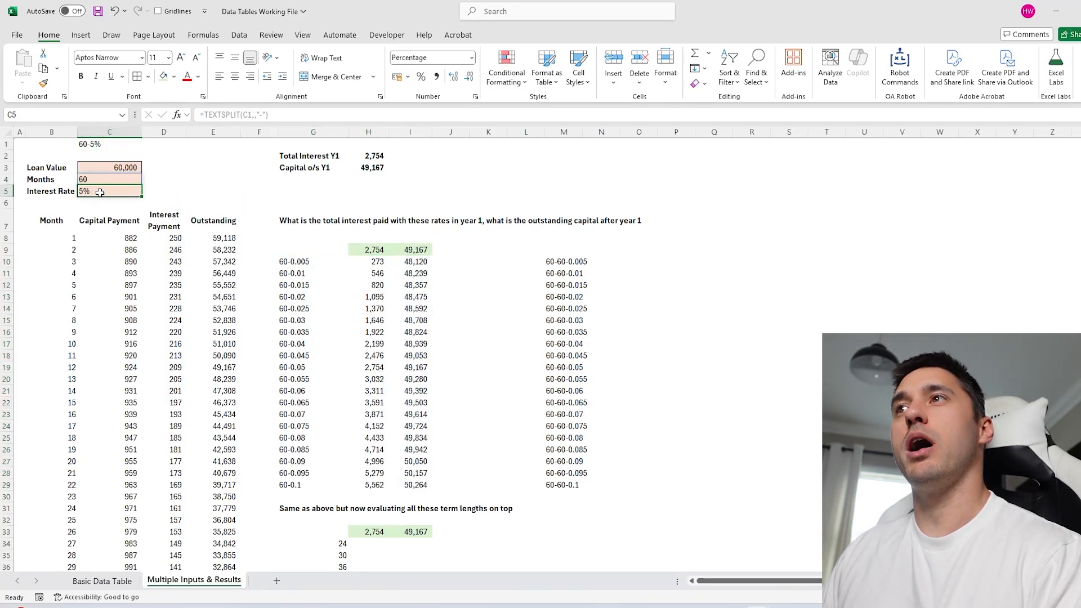
{"action": "left_click", "coordinate": [101, 180]}
{"action": "left_click", "coordinate": [102, 191]}
{"action": "left_click", "coordinate": [525, 262]}
{"action": "scroll", "coordinate": [379, 337], "scroll_direction": "down", "scroll_amount": 9}
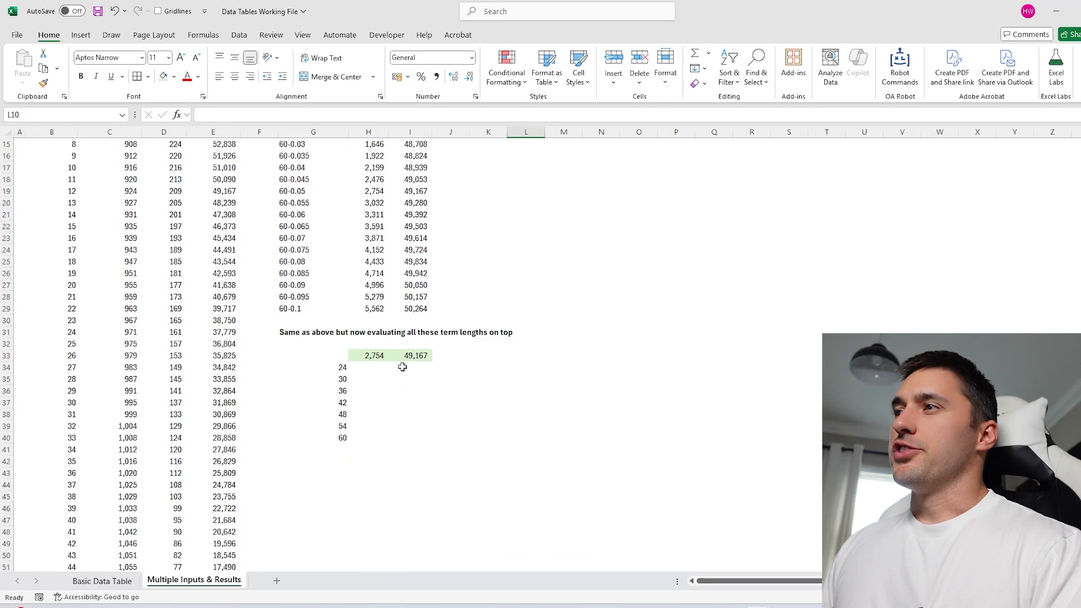
{"action": "left_click", "coordinate": [317, 224]}
{"action": "left_click_drag", "start_coordinate": [316, 224], "coordinate": [318, 368]}
{"action": "left_click_drag", "start_coordinate": [370, 218], "coordinate": [420, 216]}
{"action": "left_click", "coordinate": [328, 223]}
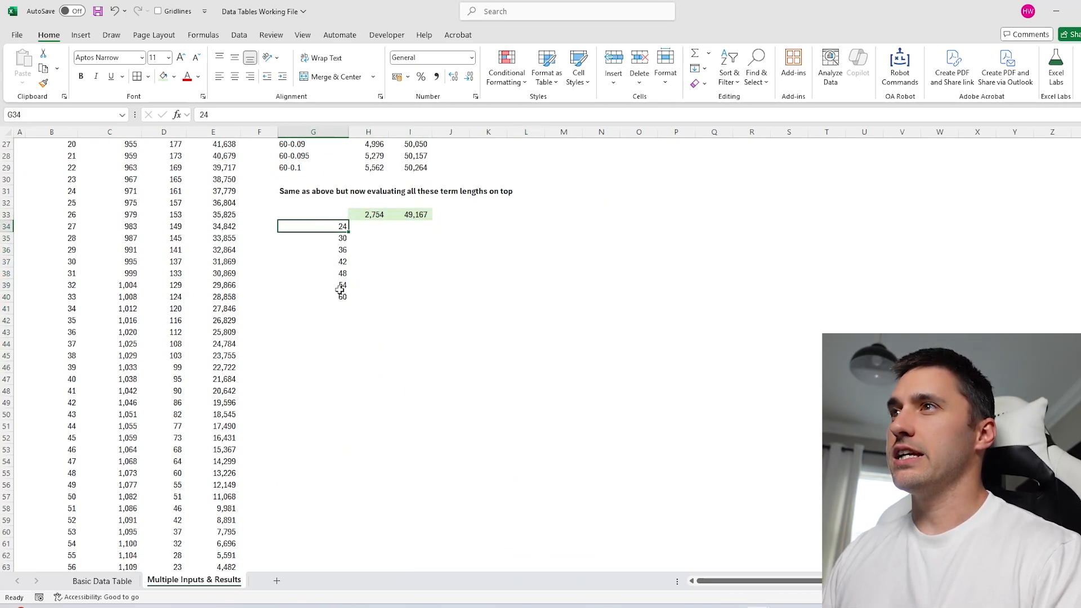
{"action": "scroll", "coordinate": [337, 287], "scroll_direction": "up", "scroll_amount": 9}
Re-enter G10 so the rate column shows plain percentages 0.50%–10.00%, then select G44.
{"action": "left_click", "coordinate": [313, 273]}
{"action": "left_click", "coordinate": [304, 261]}
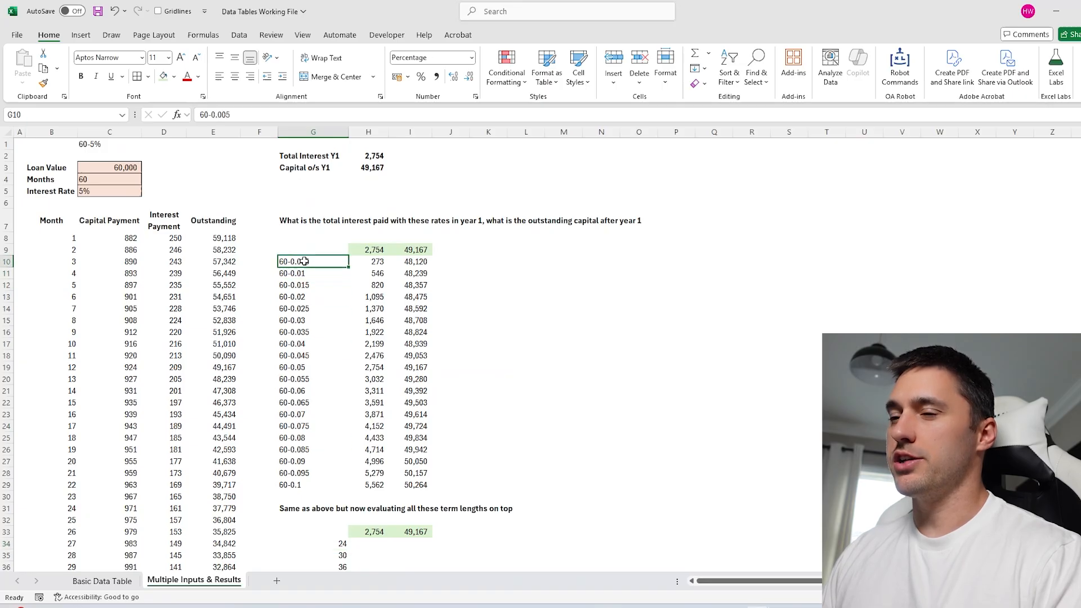
{"action": "type", "text": "0.50"}
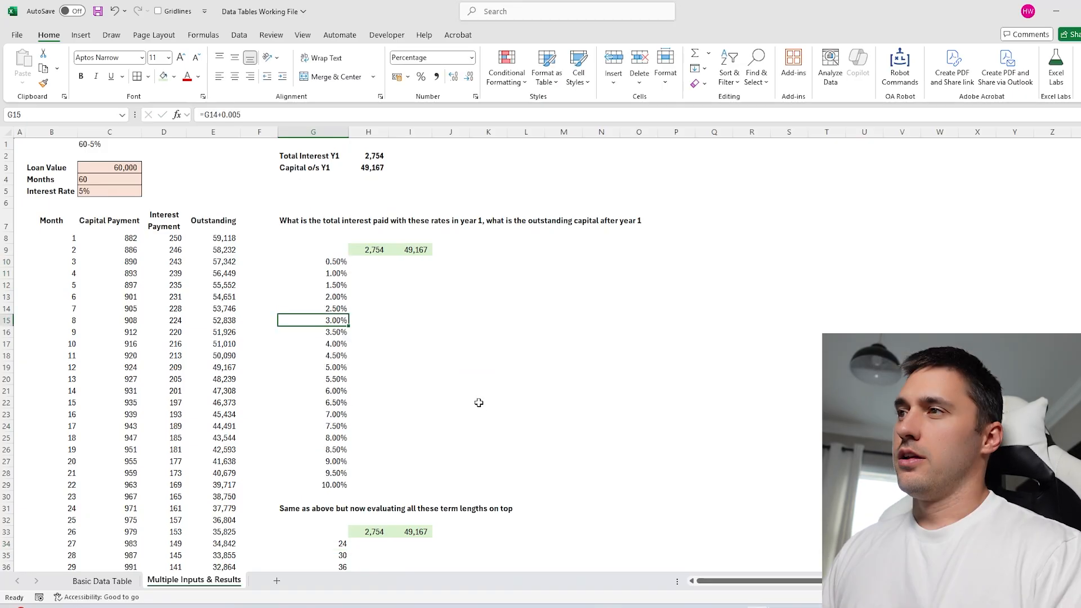
{"action": "scroll", "coordinate": [478, 400], "scroll_direction": "down", "scroll_amount": 3}
{"action": "scroll", "coordinate": [477, 394], "scroll_direction": "down", "scroll_amount": 5}
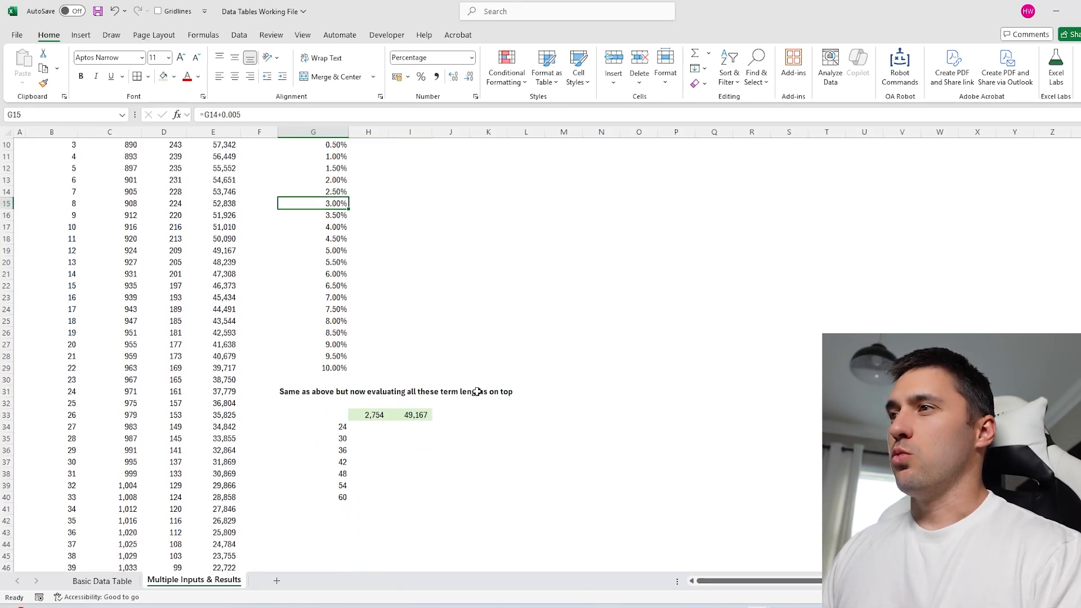
{"action": "left_click", "coordinate": [336, 375]}
Enter =G34:G40&"-"&TOROW(G10:G29) in G44 to spill a grid of term-rate labels.
{"action": "type", "text": "="}
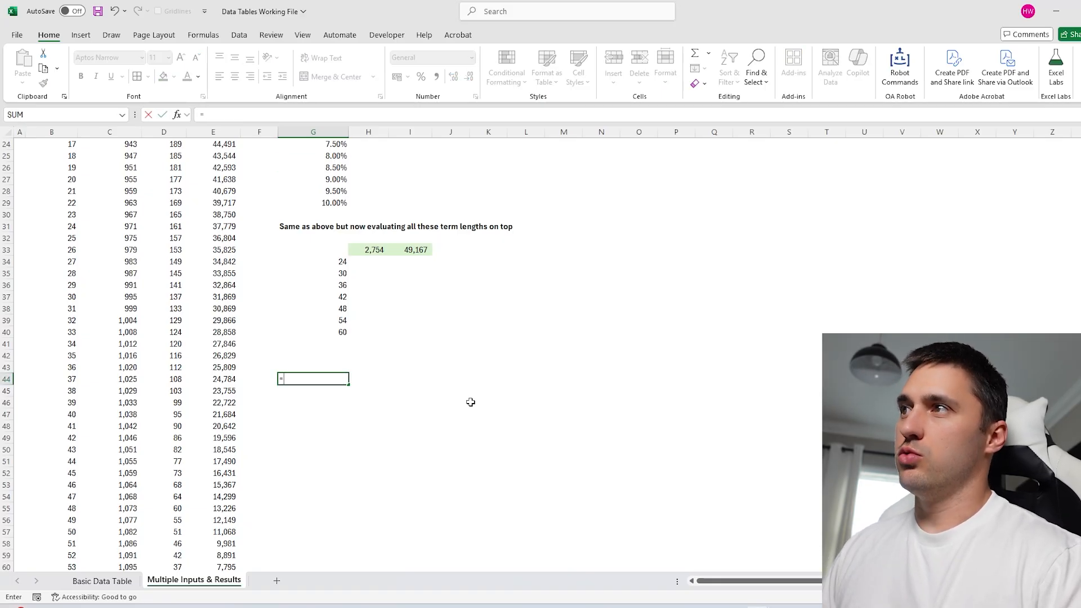
{"action": "scroll", "coordinate": [470, 402], "scroll_direction": "up", "scroll_amount": 8}
{"action": "scroll", "coordinate": [394, 394], "scroll_direction": "down", "scroll_amount": 5}
{"action": "left_click_drag", "start_coordinate": [338, 365], "coordinate": [334, 437]}
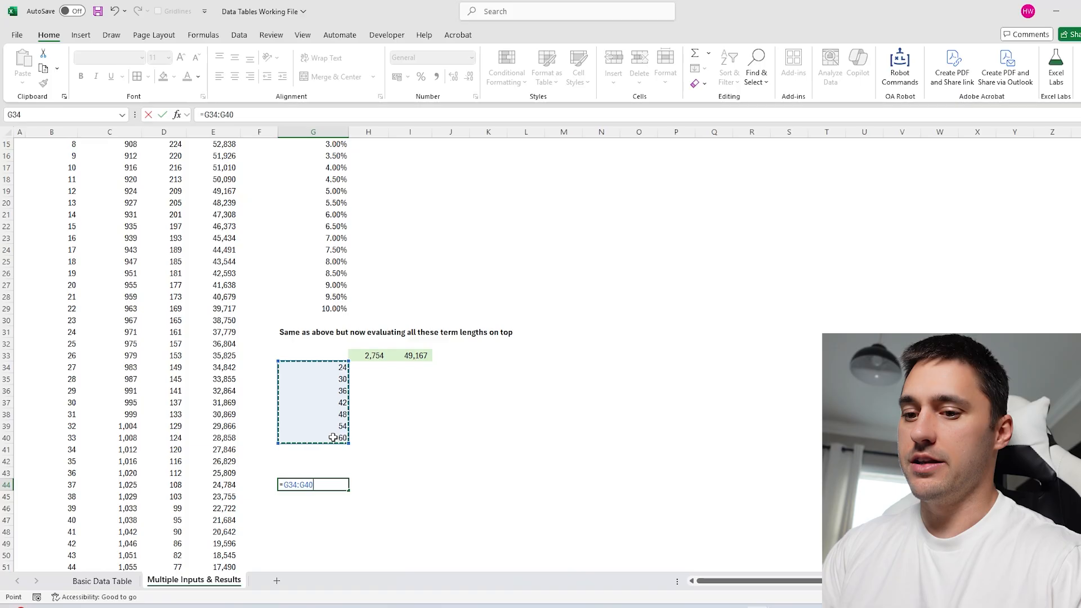
{"action": "type", "text": "&\"-\"&"}
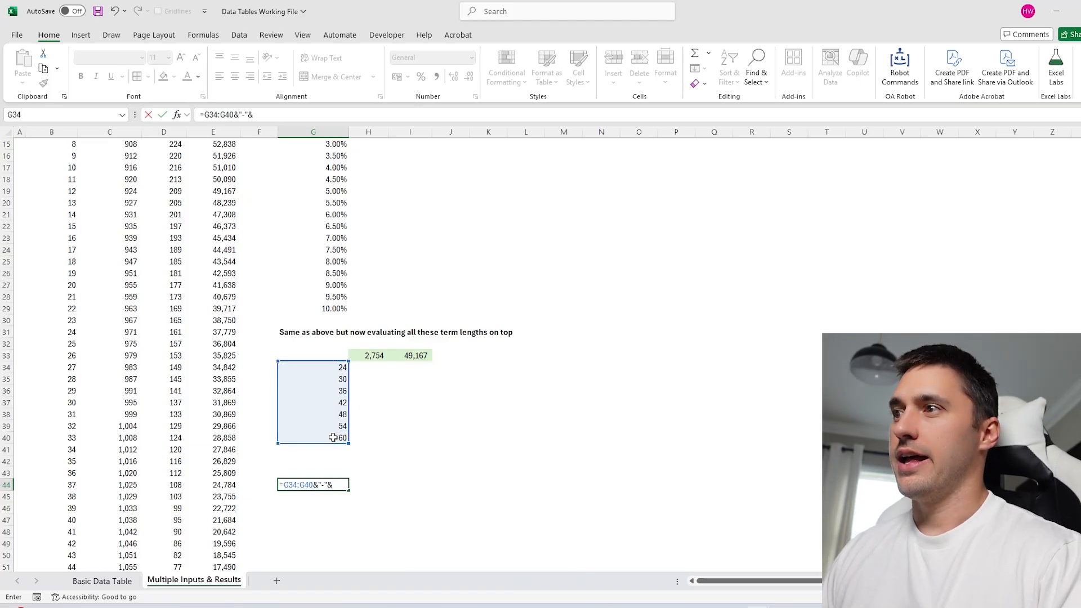
{"action": "type", "text": "TOROW("}
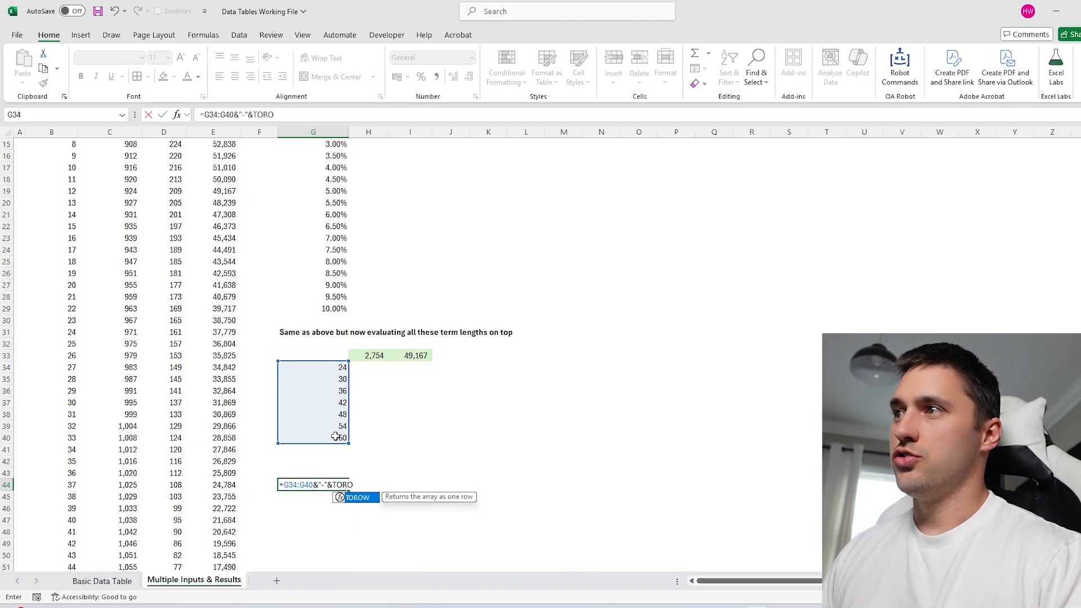
{"action": "scroll", "coordinate": [367, 377], "scroll_direction": "up", "scroll_amount": 5}
{"action": "left_click_drag", "start_coordinate": [329, 263], "coordinate": [322, 479]}
{"action": "type", "text": ")"}
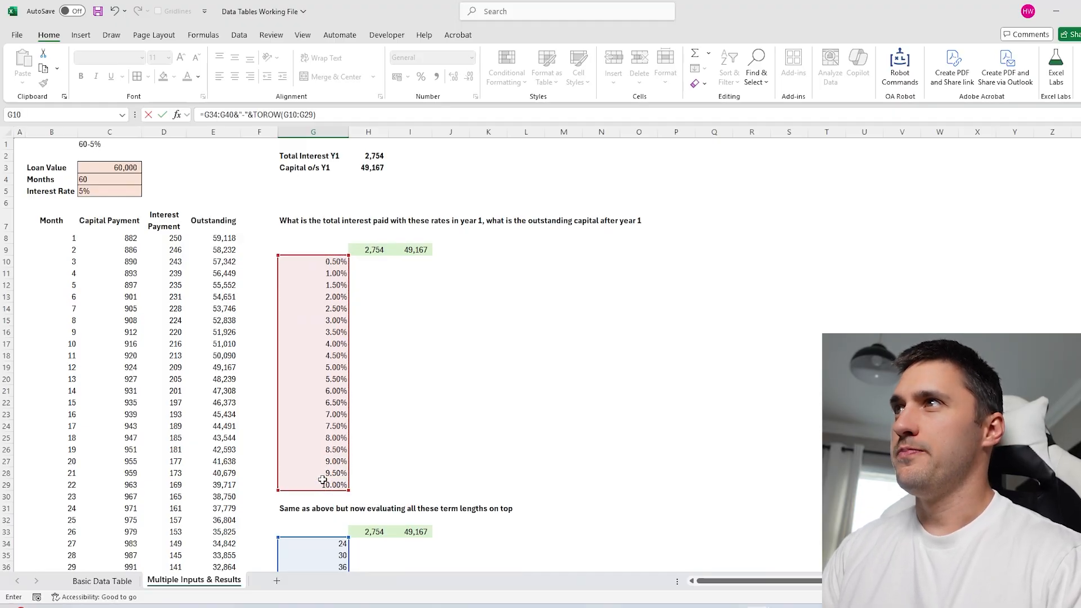
{"action": "key", "text": "Return"}
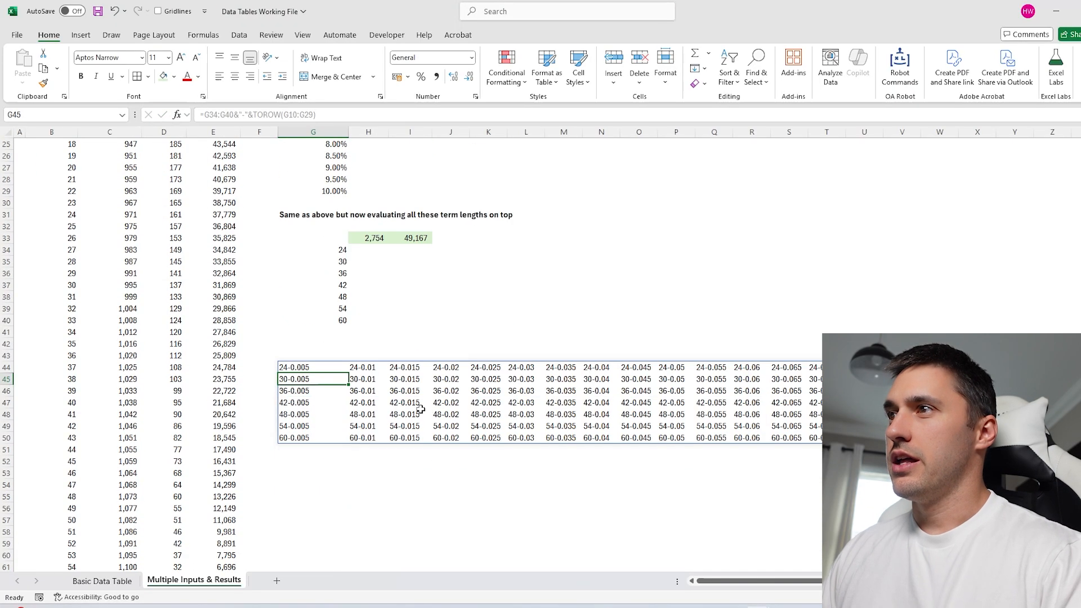
Look over the spilled 7-by-20 grid of term-rate combinations.
{"action": "left_click_drag", "start_coordinate": [329, 366], "coordinate": [1051, 437]}
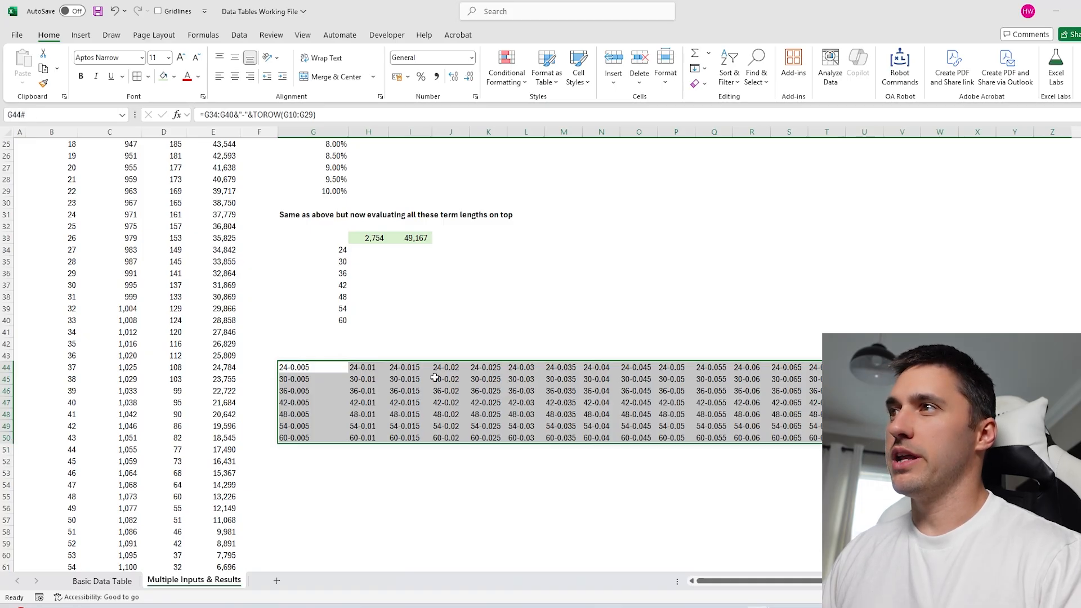
{"action": "scroll", "coordinate": [435, 378], "scroll_direction": "up", "scroll_amount": 2}
{"action": "left_click_drag", "start_coordinate": [320, 321], "coordinate": [321, 424]}
{"action": "scroll", "coordinate": [313, 326], "scroll_direction": "up", "scroll_amount": 2}
{"action": "left_click_drag", "start_coordinate": [322, 217], "coordinate": [323, 296]}
{"action": "scroll", "coordinate": [383, 495], "scroll_direction": "down", "scroll_amount": 3}
Wrap the G44 formula in TOCOL so all combinations like 24-0.005 stack into one column.
{"action": "left_click", "coordinate": [304, 400]}
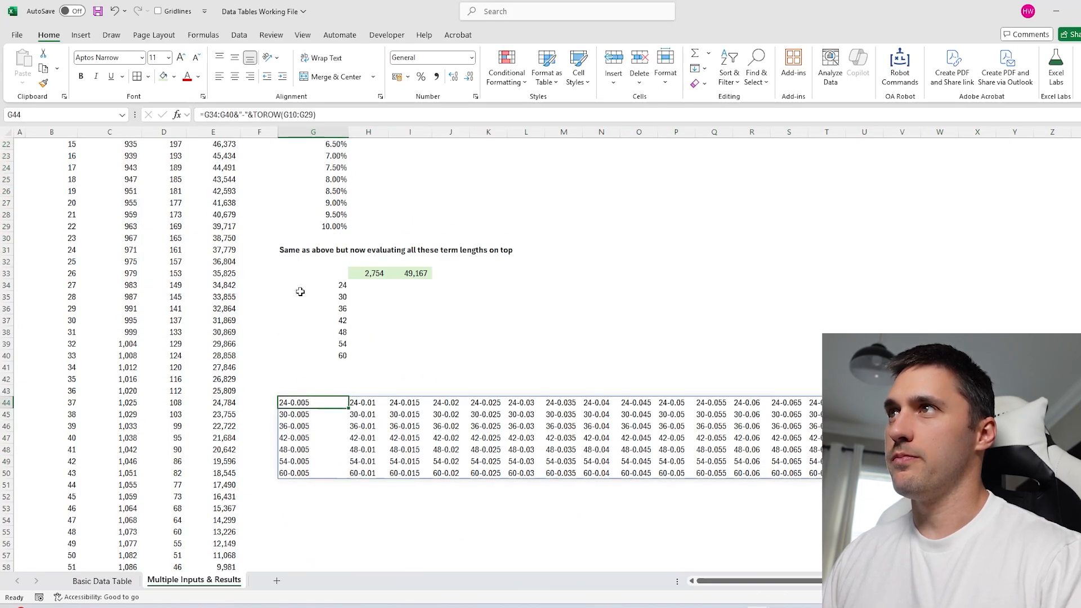
{"action": "left_click", "coordinate": [205, 115]}
{"action": "type", "text": "TOCFOL"}
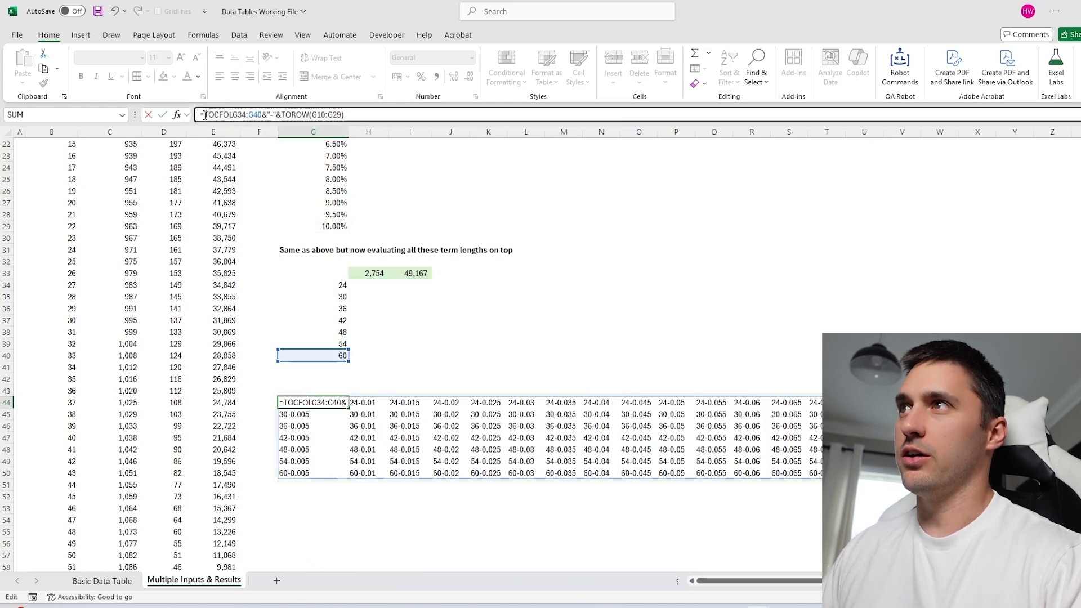
{"action": "key", "text": "BackSpace"}
{"action": "key", "text": "BackSpace"}
{"action": "key", "text": "BackSpace"}
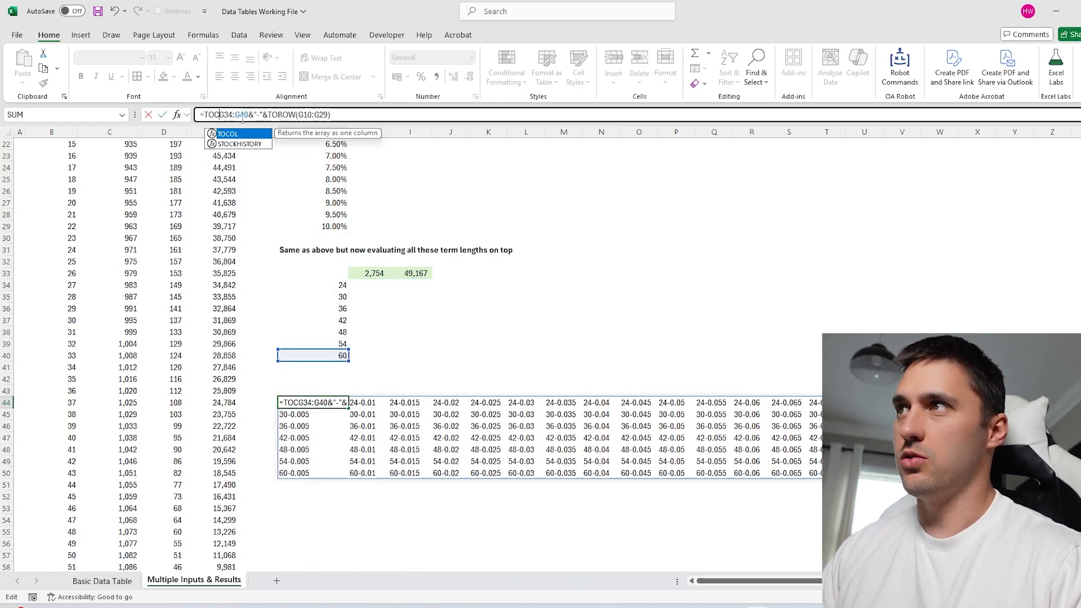
{"action": "key", "text": "Tab"}
{"action": "left_click", "coordinate": [354, 115]}
{"action": "type", "text": ")"}
{"action": "key", "text": "Return"}
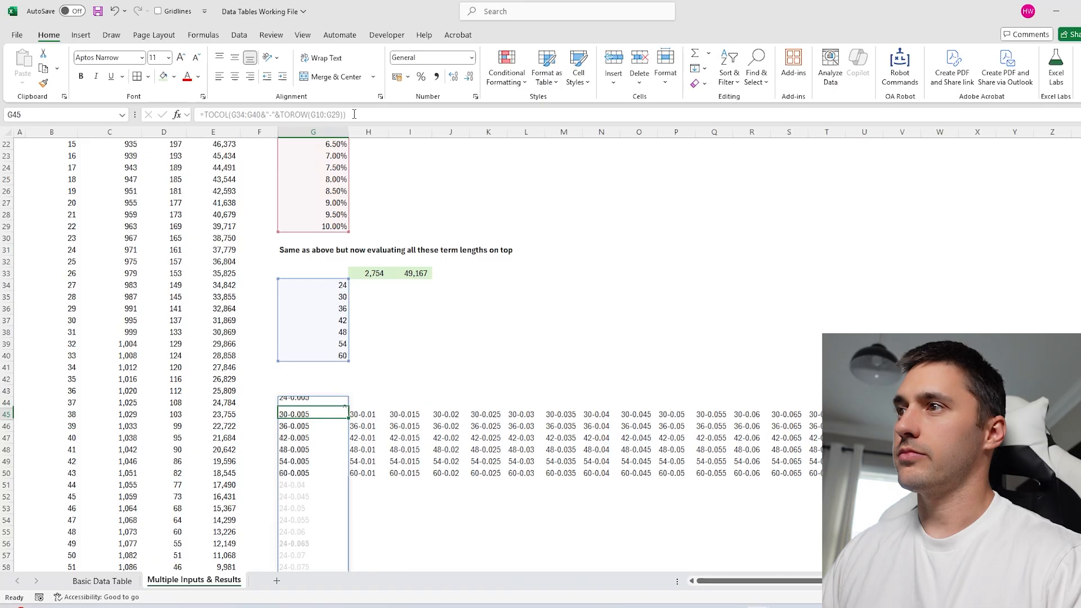
{"action": "key", "text": "Up"}
{"action": "scroll", "coordinate": [345, 376], "scroll_direction": "down", "scroll_amount": 8}
{"action": "scroll", "coordinate": [346, 375], "scroll_direction": "up", "scroll_amount": 13}
{"action": "scroll", "coordinate": [346, 375], "scroll_direction": "down", "scroll_amount": 6}
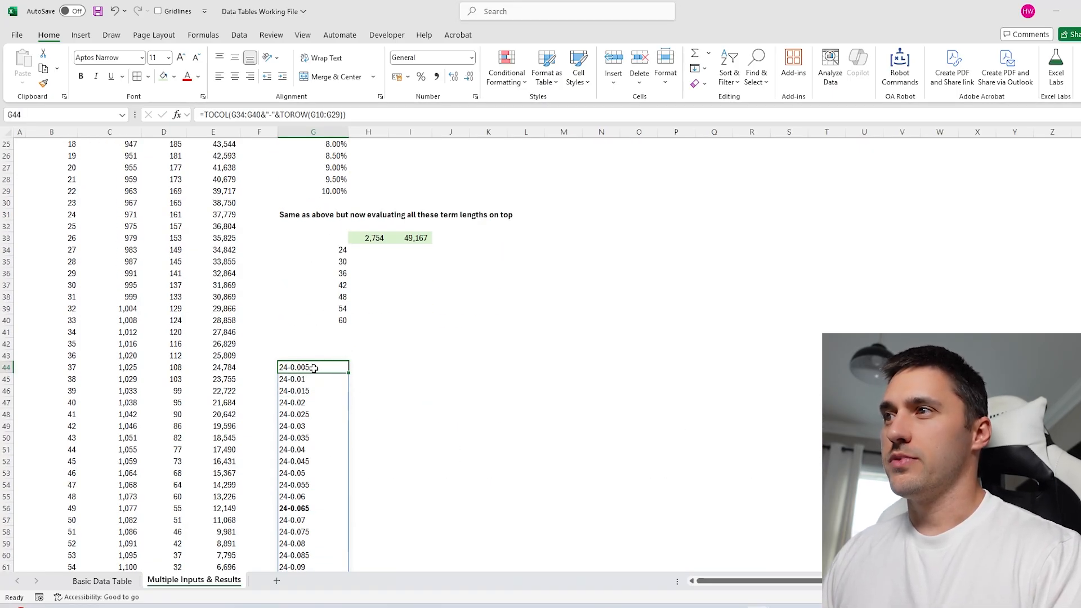
{"action": "left_click_drag", "start_coordinate": [313, 368], "coordinate": [315, 497]}
{"action": "left_click", "coordinate": [322, 368]}
{"action": "scroll", "coordinate": [321, 367], "scroll_direction": "up", "scroll_amount": 8}
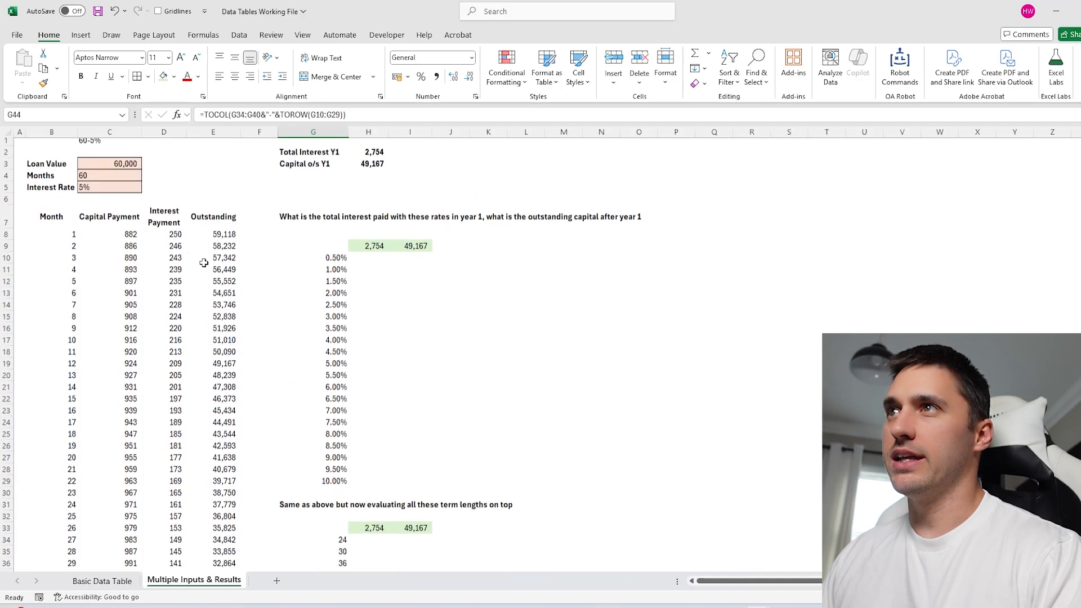
{"action": "left_click", "coordinate": [109, 144]}
{"action": "scroll", "coordinate": [352, 495], "scroll_direction": "down", "scroll_amount": 5}
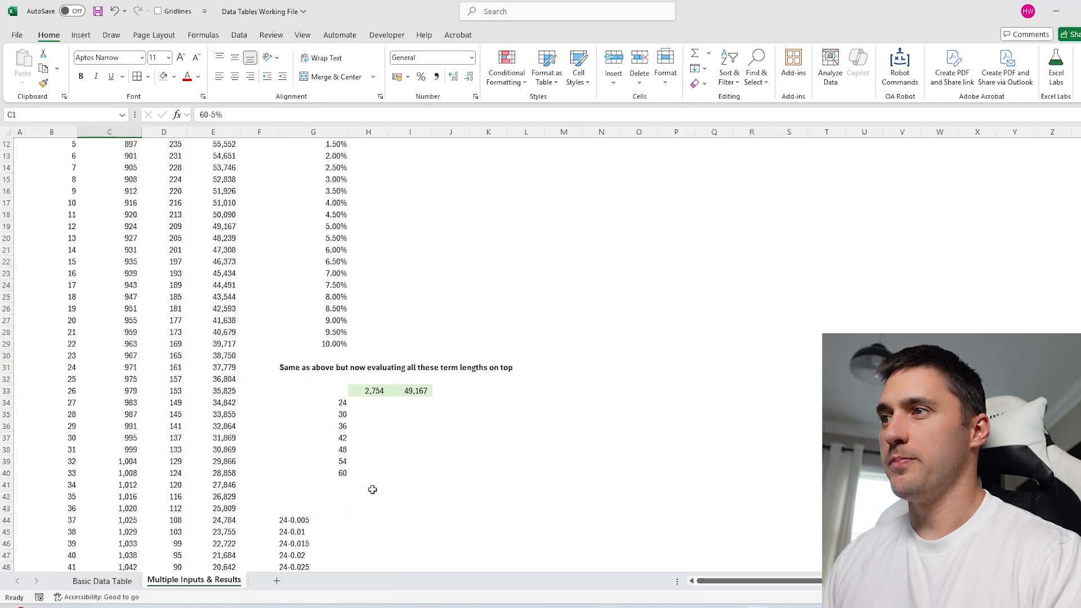
{"action": "left_click", "coordinate": [338, 474]}
{"action": "left_click", "coordinate": [358, 473]}
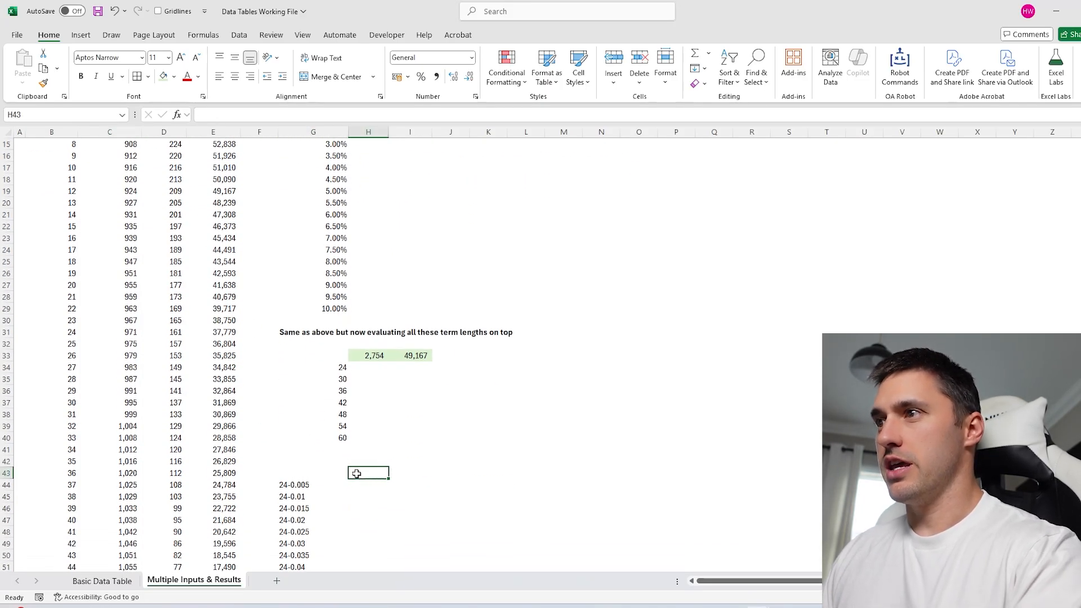
{"action": "left_click", "coordinate": [321, 476]}
{"action": "left_click", "coordinate": [358, 474]}
{"action": "type", "text": "="}
{"action": "scroll", "coordinate": [359, 462], "scroll_direction": "up", "scroll_amount": 5}
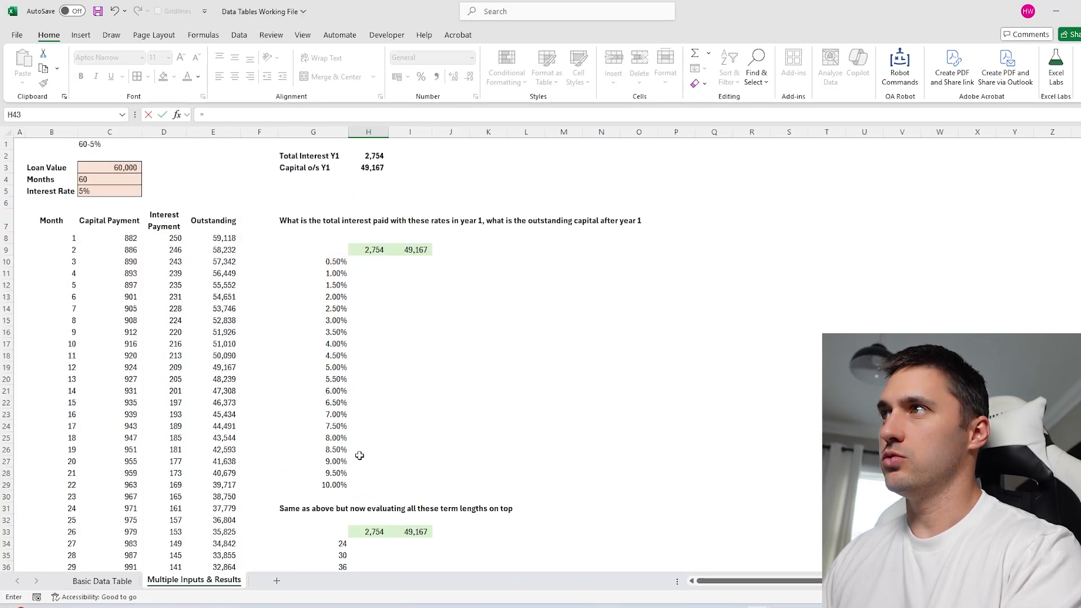
{"action": "left_click", "coordinate": [374, 156]}
{"action": "key", "text": "Tab"}
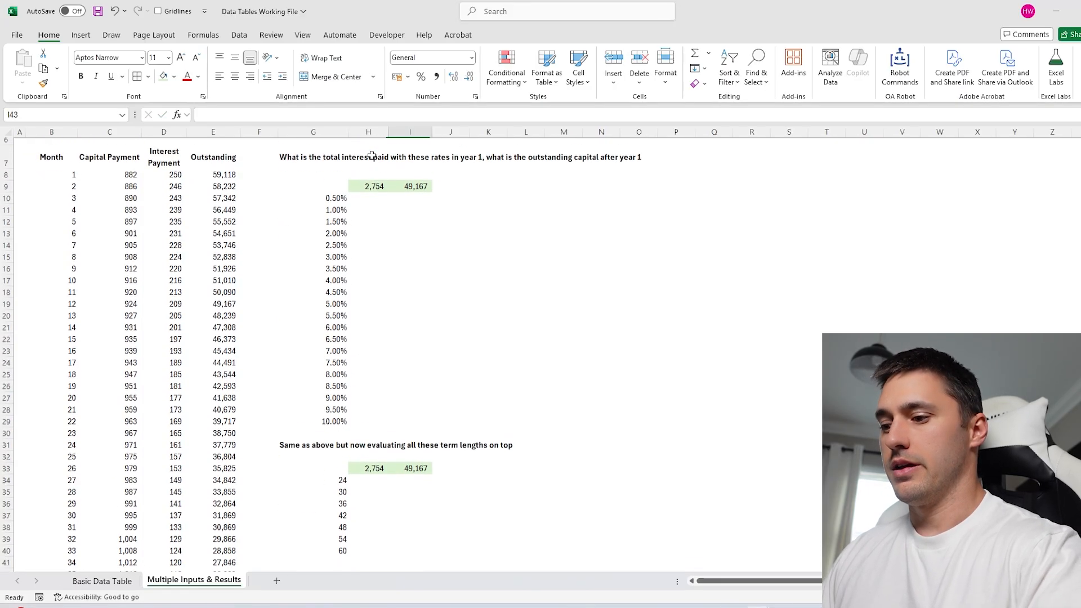
{"action": "type", "text": "="}
{"action": "scroll", "coordinate": [417, 336], "scroll_direction": "up", "scroll_amount": 3}
{"action": "left_click", "coordinate": [383, 169]}
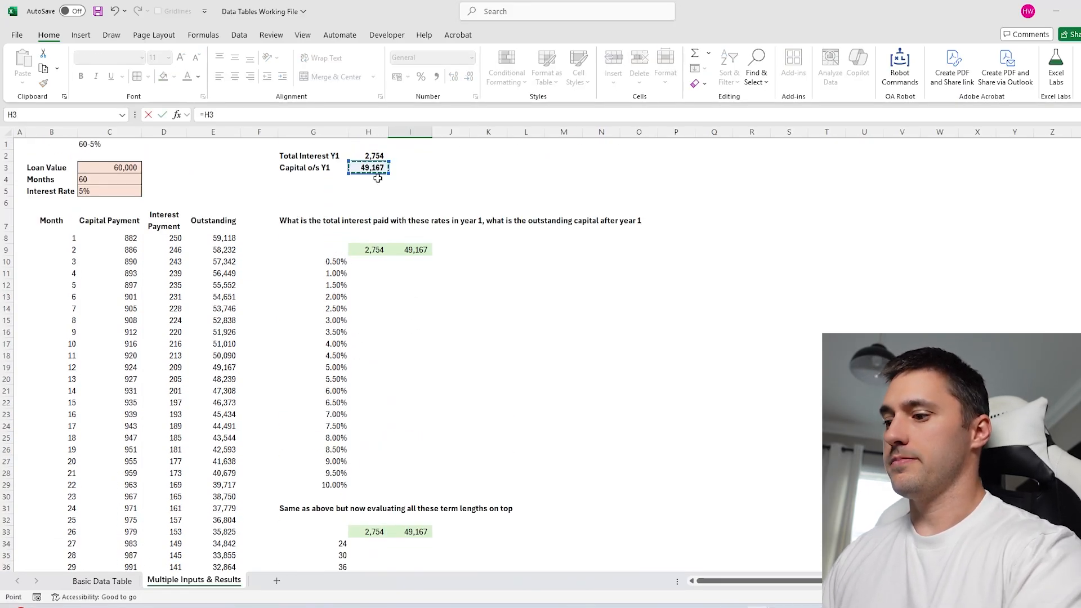
{"action": "key", "text": "Return"}
{"action": "scroll", "coordinate": [435, 455], "scroll_direction": "down", "scroll_amount": 5}
{"action": "left_click_drag", "start_coordinate": [313, 367], "coordinate": [419, 405]}
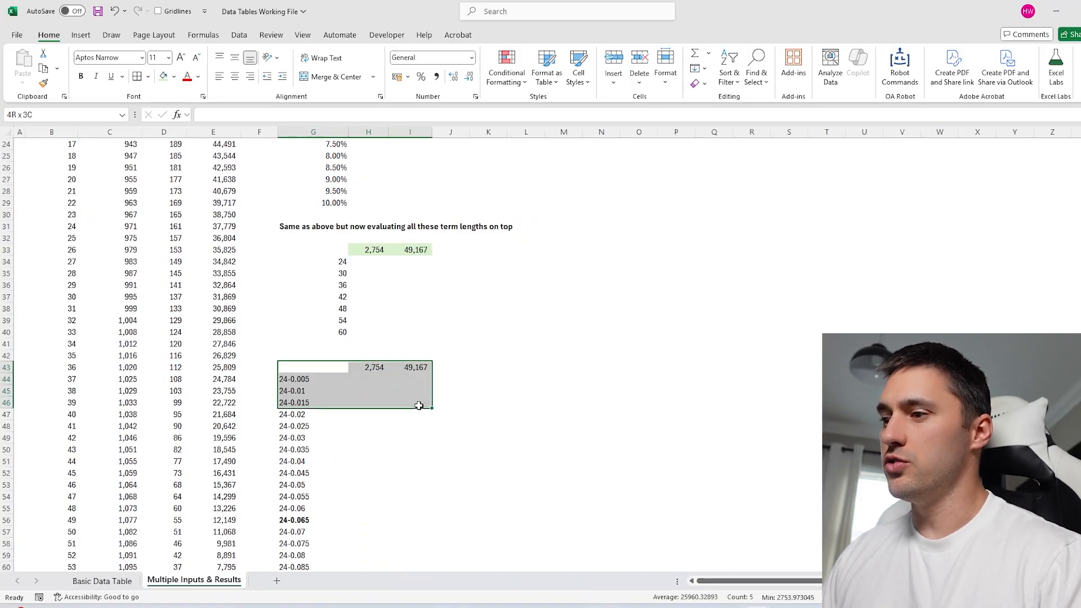
{"action": "key", "text": "ctrl+shift+Down"}
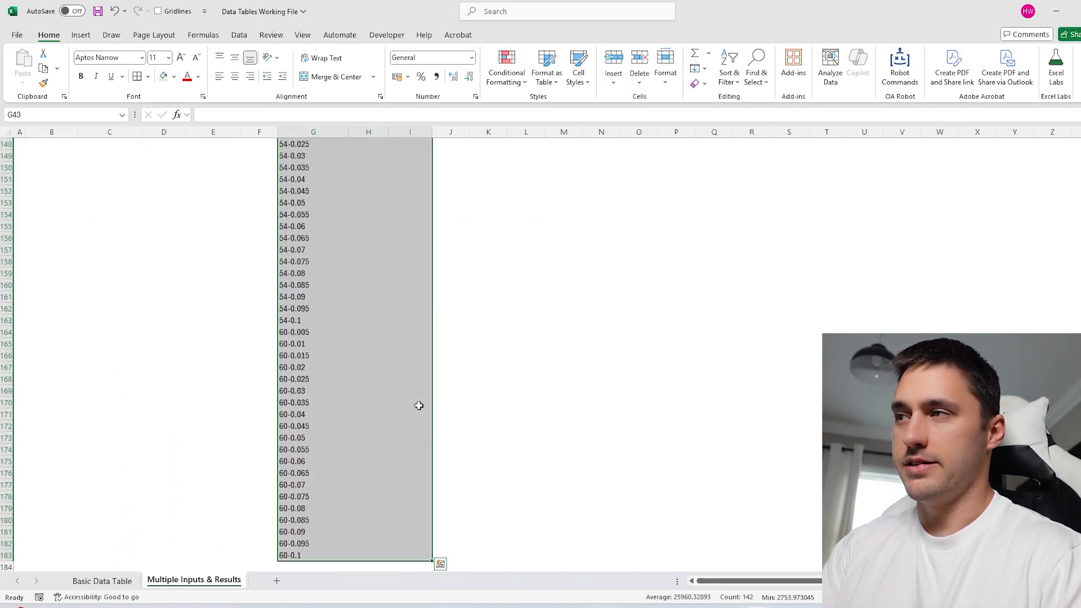
{"action": "key", "text": "alt+d"}
{"action": "key", "text": "t"}
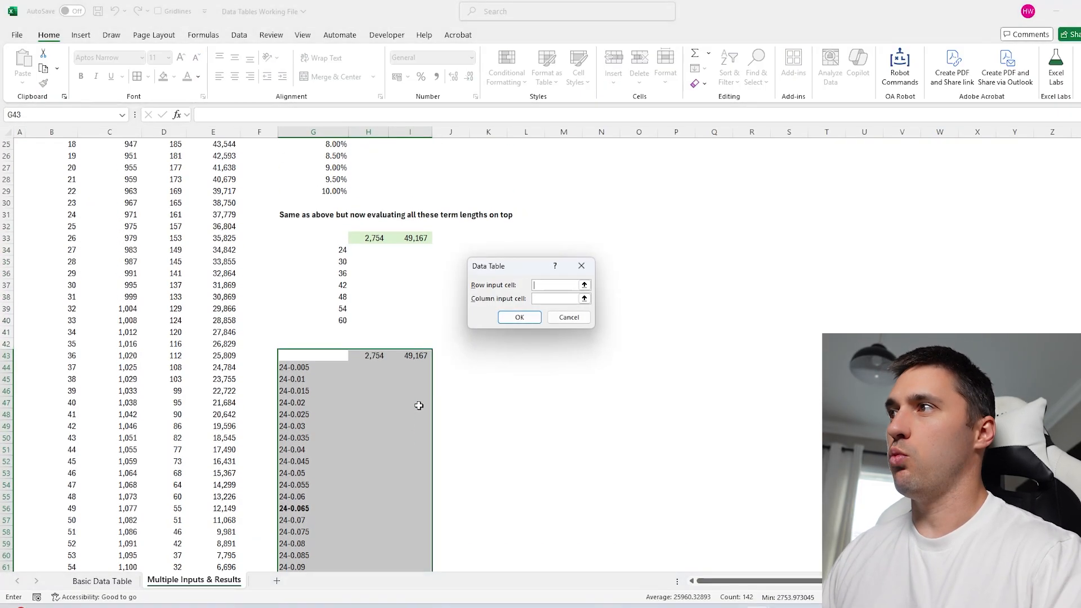
{"action": "left_click", "coordinate": [553, 298]}
{"action": "scroll", "coordinate": [410, 344], "scroll_direction": "up", "scroll_amount": 8}
{"action": "left_click", "coordinate": [108, 144]}
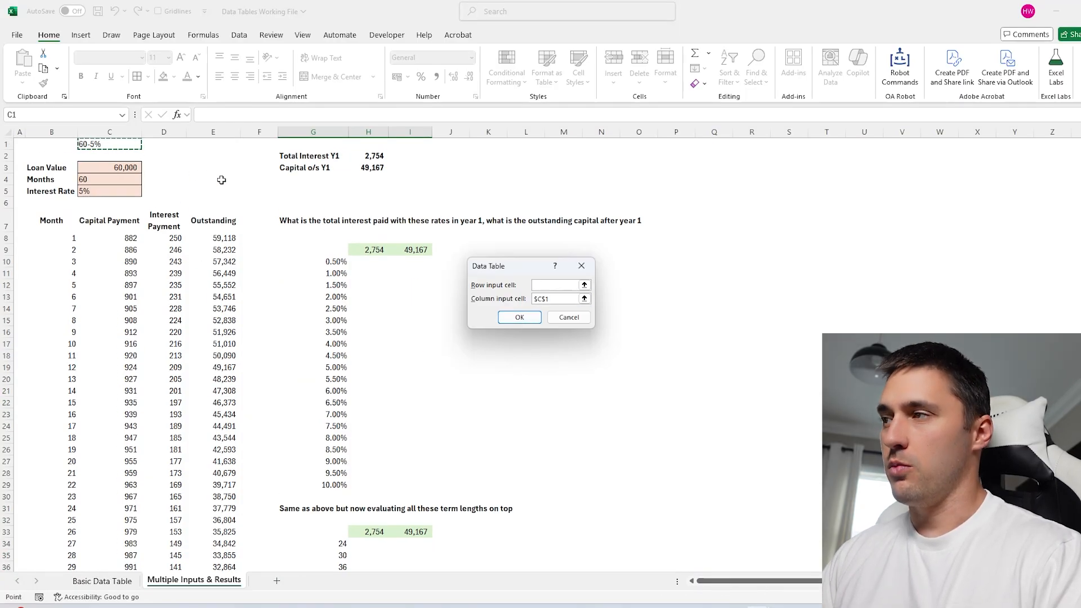
{"action": "key", "text": "Return"}
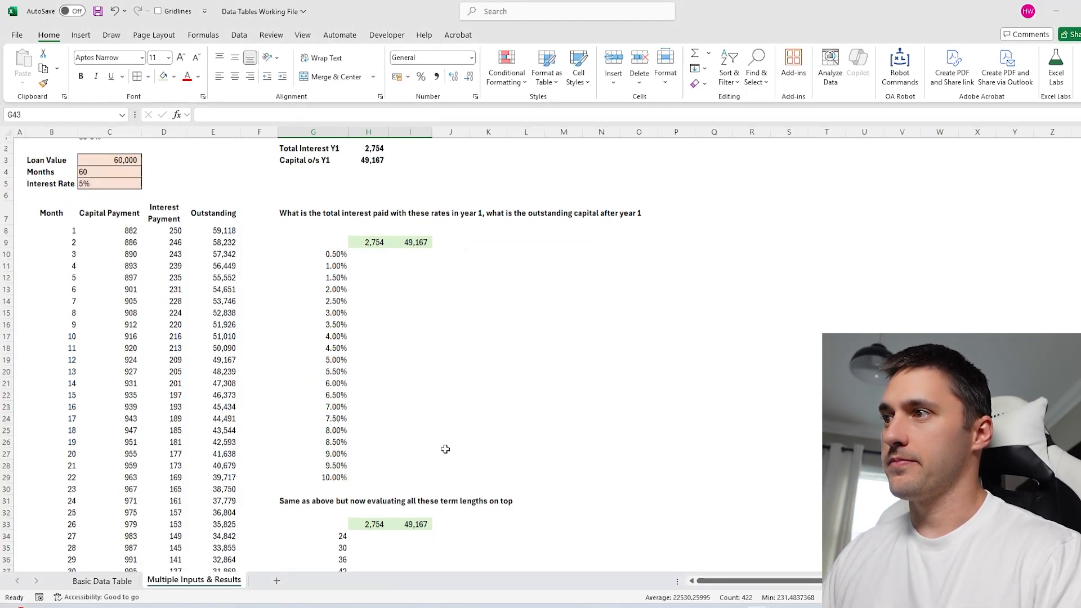
{"action": "scroll", "coordinate": [447, 442], "scroll_direction": "down", "scroll_amount": 12}
{"action": "left_click_drag", "start_coordinate": [370, 227], "coordinate": [411, 263]}
{"action": "left_click", "coordinate": [163, 77]}
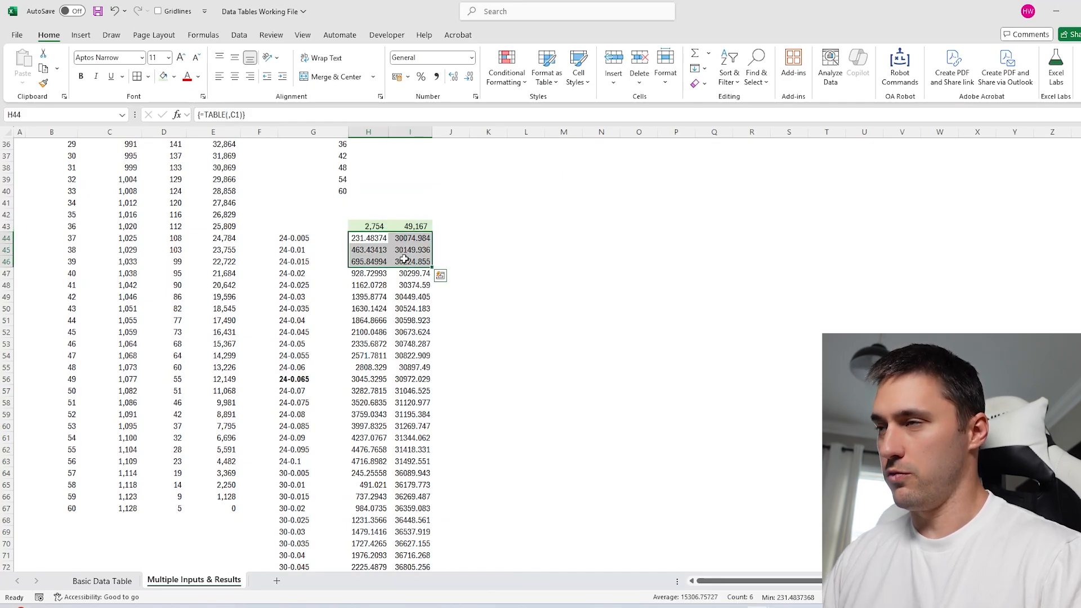
{"action": "key", "text": "ctrl+shift+Down"}
{"action": "left_click", "coordinate": [436, 77]}
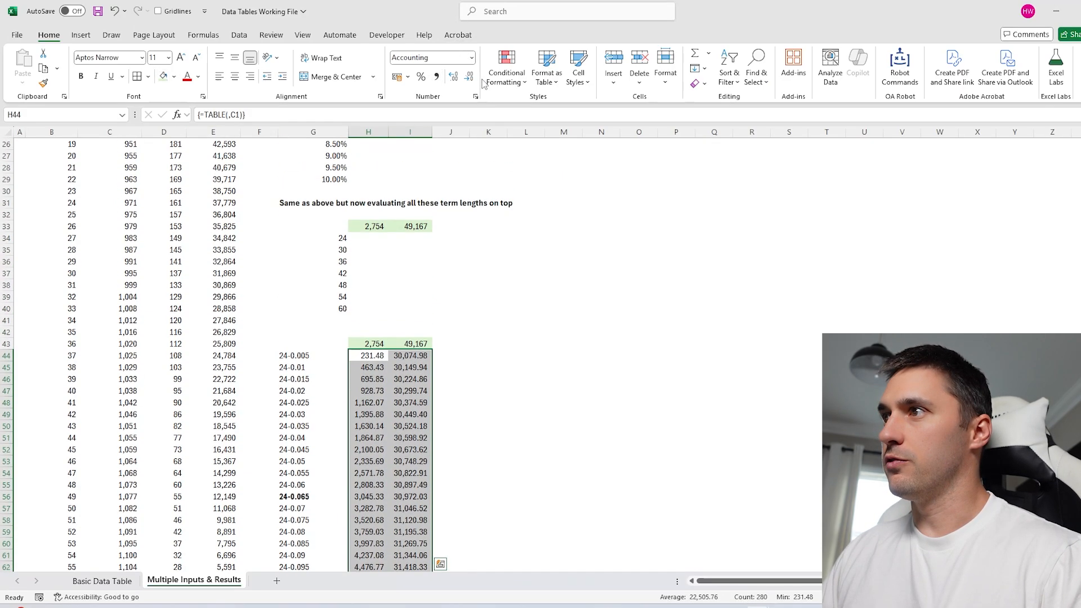
{"action": "left_click", "coordinate": [469, 77]}
{"action": "left_click", "coordinate": [469, 77]}
{"action": "left_click", "coordinate": [488, 485]}
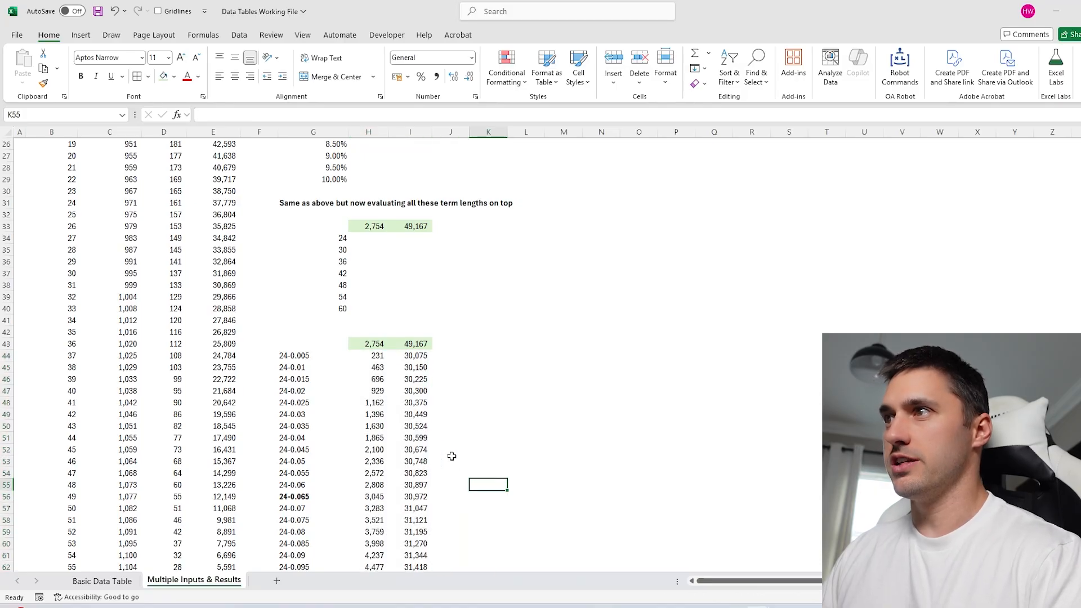
{"action": "left_click", "coordinate": [308, 357]}
{"action": "left_click", "coordinate": [368, 356]}
{"action": "left_click", "coordinate": [410, 356]}
{"action": "left_click", "coordinate": [368, 356]}
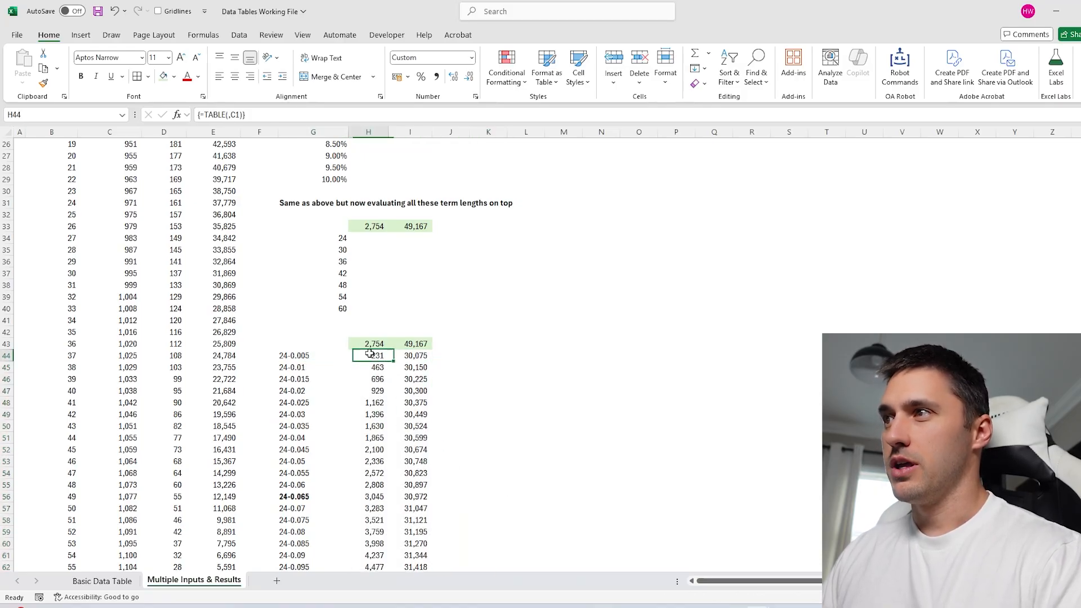
{"action": "left_click", "coordinate": [367, 394]}
{"action": "left_click_drag", "start_coordinate": [296, 355], "coordinate": [298, 520]}
{"action": "left_click", "coordinate": [292, 357]}
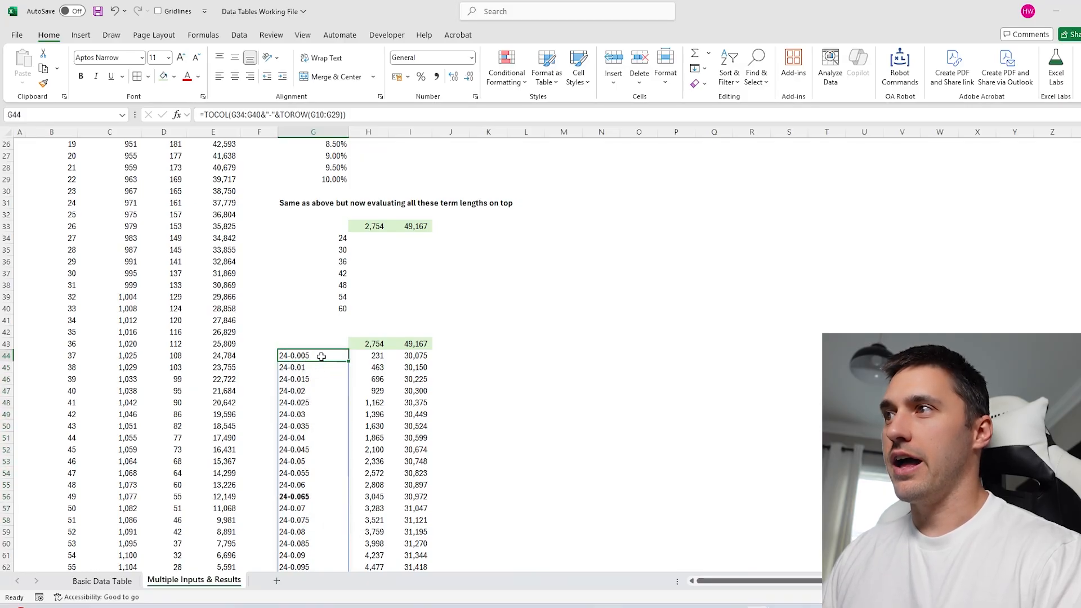
{"action": "left_click", "coordinate": [367, 357]}
{"action": "left_click", "coordinate": [298, 367]}
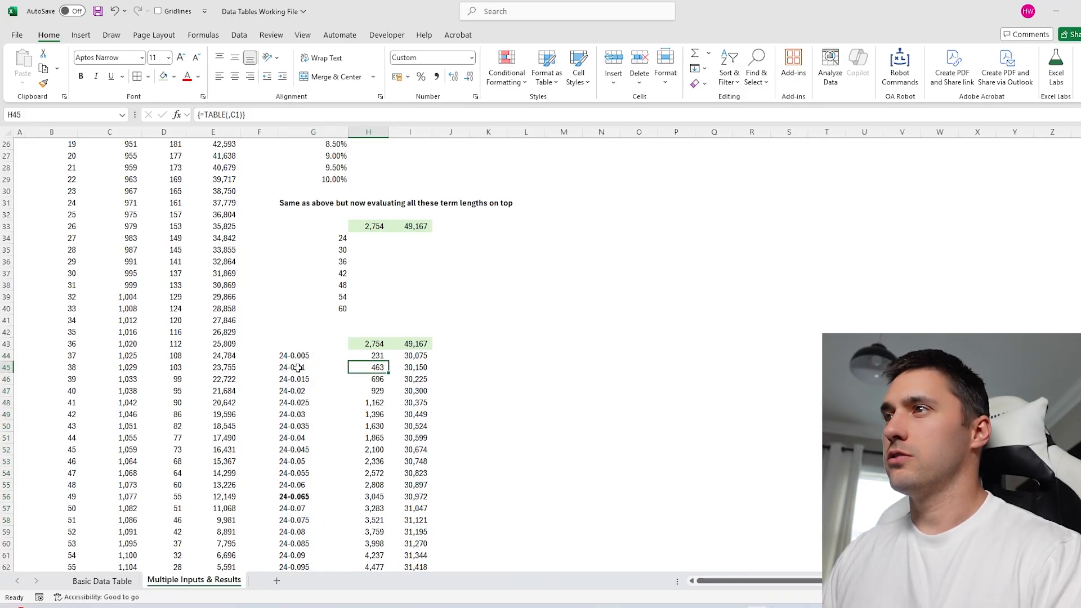
{"action": "left_click", "coordinate": [367, 366]}
{"action": "left_click", "coordinate": [371, 401]}
{"action": "left_click", "coordinate": [369, 449]}
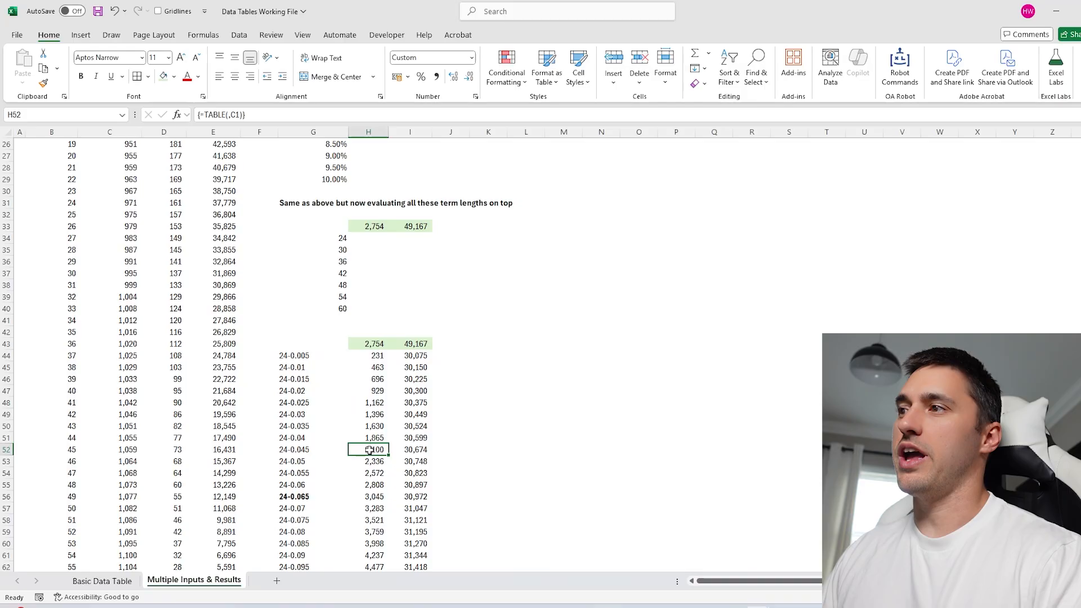
{"action": "scroll", "coordinate": [365, 425], "scroll_direction": "down", "scroll_amount": 5}
{"action": "scroll", "coordinate": [369, 400], "scroll_direction": "up", "scroll_amount": 4}
{"action": "left_click", "coordinate": [373, 319]}
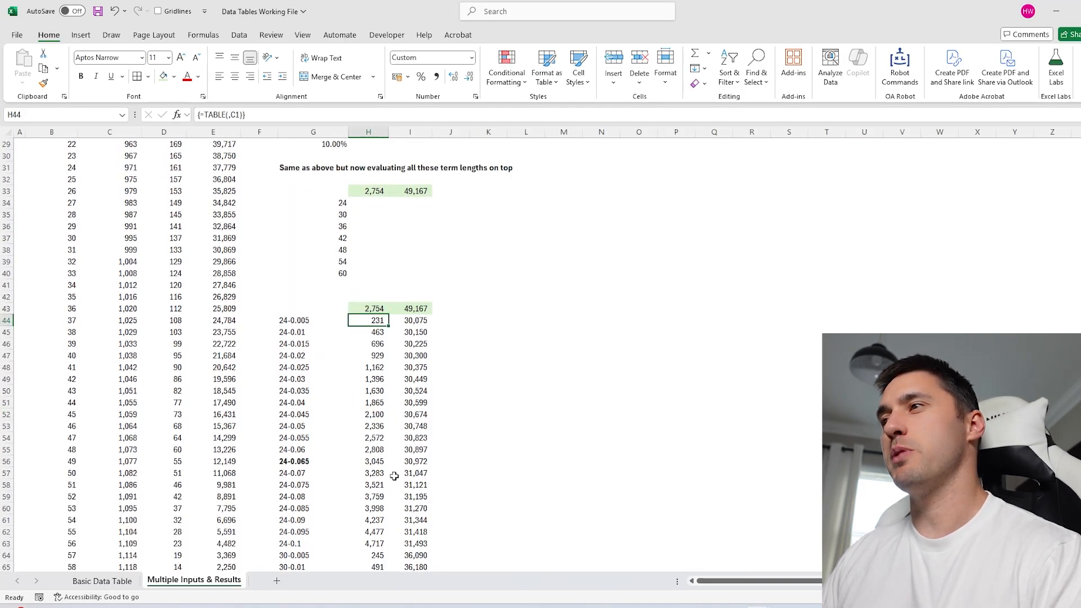
{"action": "scroll", "coordinate": [403, 283], "scroll_direction": "down", "scroll_amount": 2}
{"action": "left_click", "coordinate": [409, 251]}
{"action": "scroll", "coordinate": [411, 338], "scroll_direction": "down", "scroll_amount": 9}
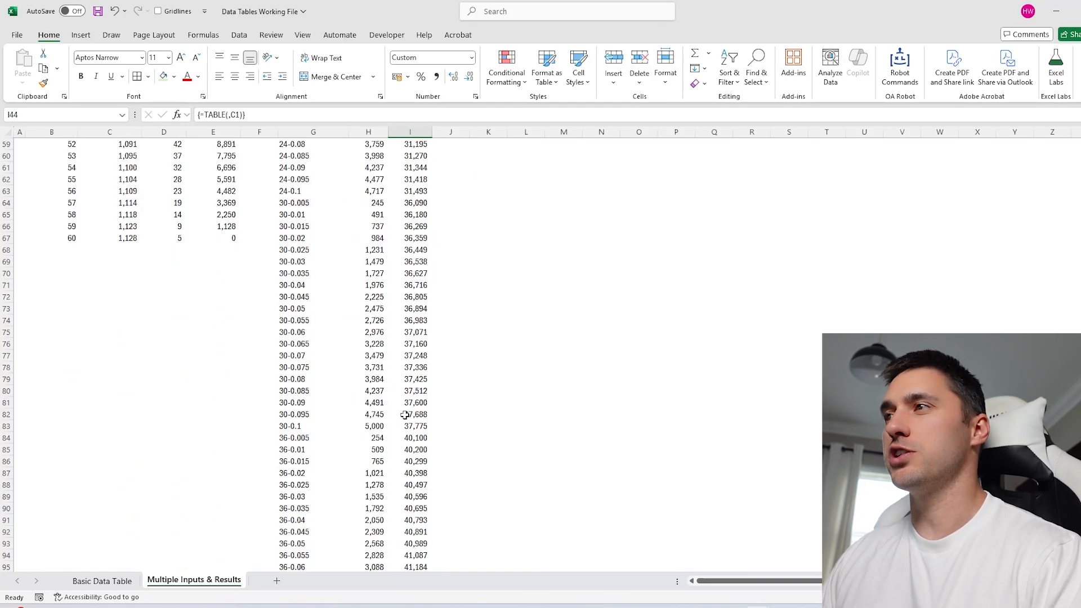
{"action": "scroll", "coordinate": [411, 416], "scroll_direction": "up", "scroll_amount": 13}
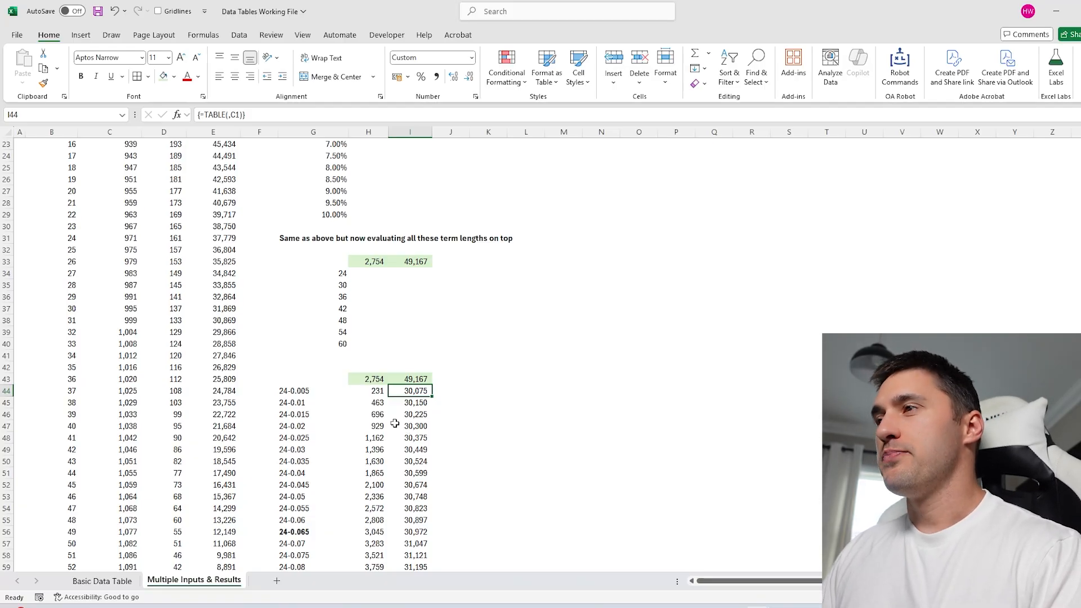
{"action": "left_click_drag", "start_coordinate": [412, 380], "coordinate": [819, 373]}
{"action": "left_click_drag", "start_coordinate": [366, 377], "coordinate": [820, 374]}
{"action": "left_click_drag", "start_coordinate": [309, 393], "coordinate": [309, 512]}
{"action": "scroll", "coordinate": [309, 512], "scroll_direction": "up", "scroll_amount": 12}
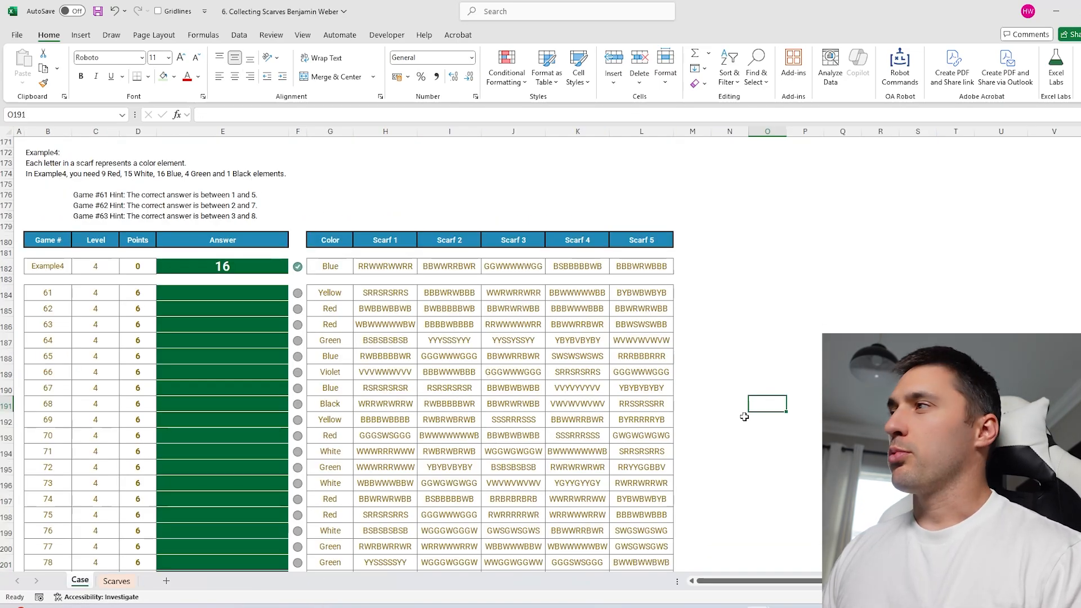
Review Game 61's target colour Yellow and its five scarf strings on the Case sheet.
{"action": "left_click", "coordinate": [744, 302]}
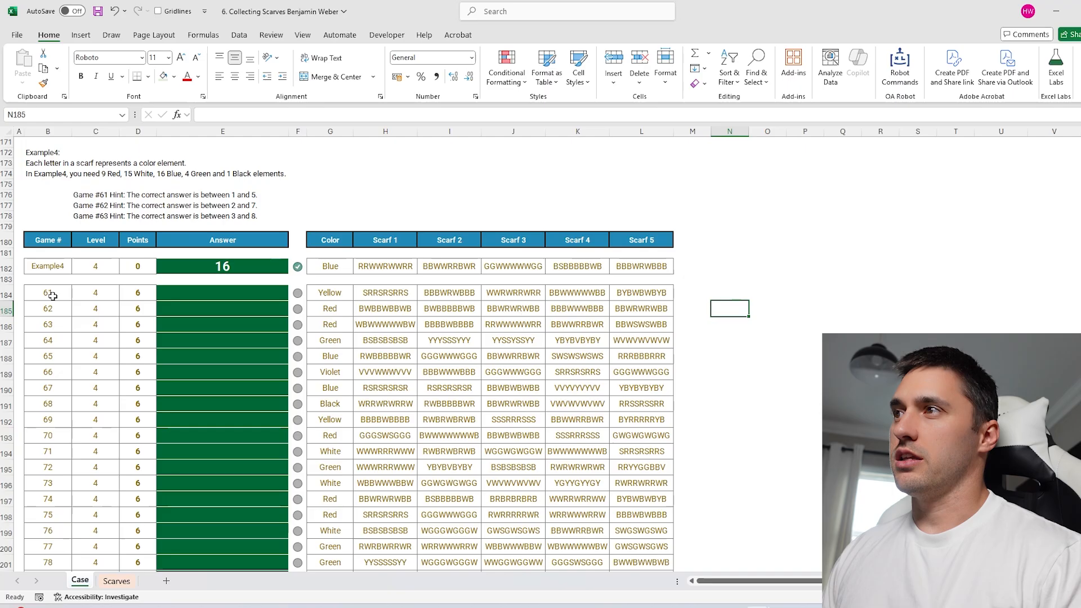
{"action": "left_click", "coordinate": [737, 253]}
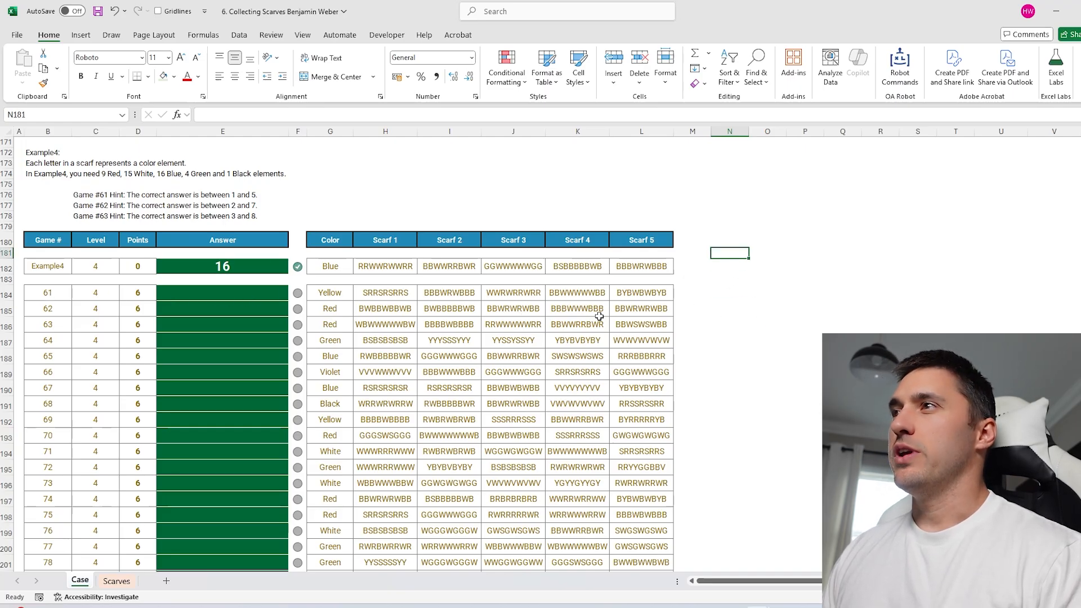
{"action": "left_click", "coordinate": [409, 286]}
{"action": "key", "text": "Right"}
{"action": "key", "text": "Right"}
{"action": "key", "text": "Right"}
{"action": "key", "text": "Right"}
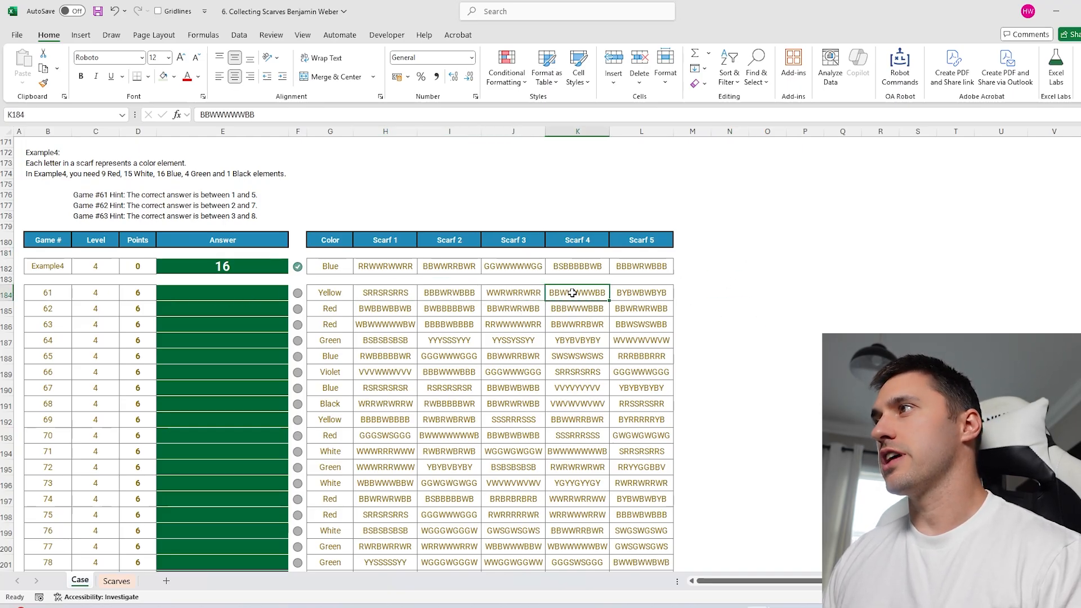
{"action": "left_click", "coordinate": [385, 292]}
{"action": "key", "text": "Right"}
{"action": "key", "text": "Right"}
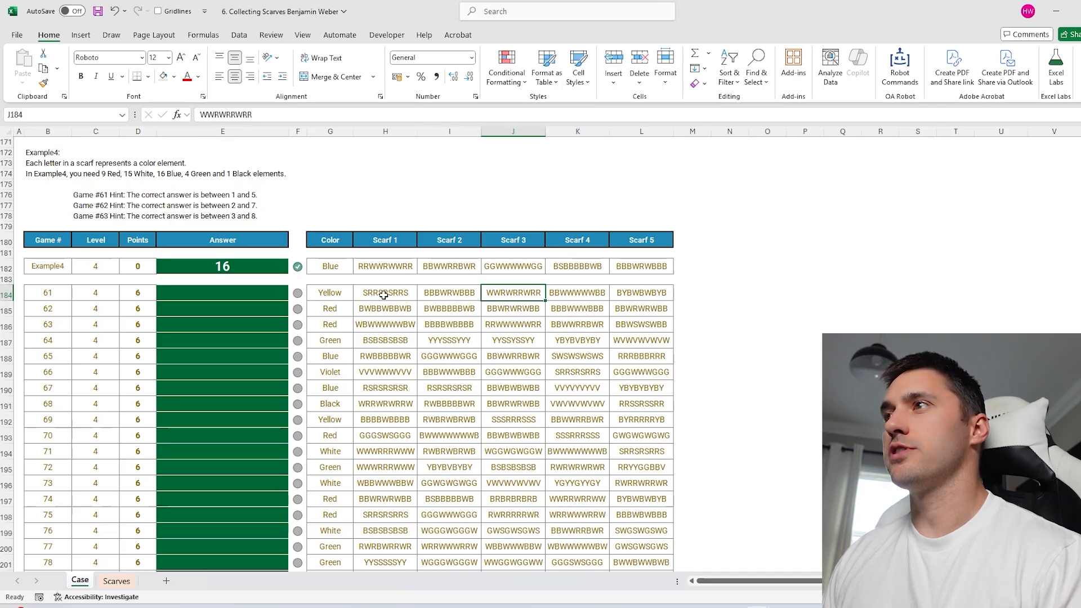
{"action": "left_click", "coordinate": [343, 292]}
{"action": "left_click_drag", "start_coordinate": [334, 294], "coordinate": [332, 487]}
{"action": "left_click_drag", "start_coordinate": [385, 292], "coordinate": [641, 292]}
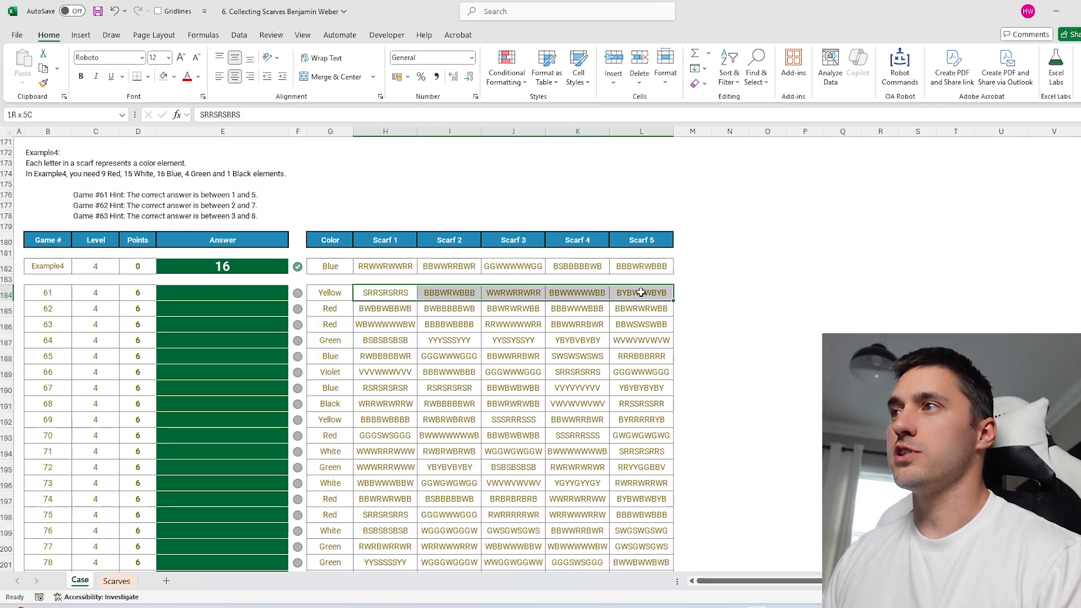
{"action": "left_click", "coordinate": [336, 291]}
{"action": "left_click_drag", "start_coordinate": [386, 292], "coordinate": [647, 292]}
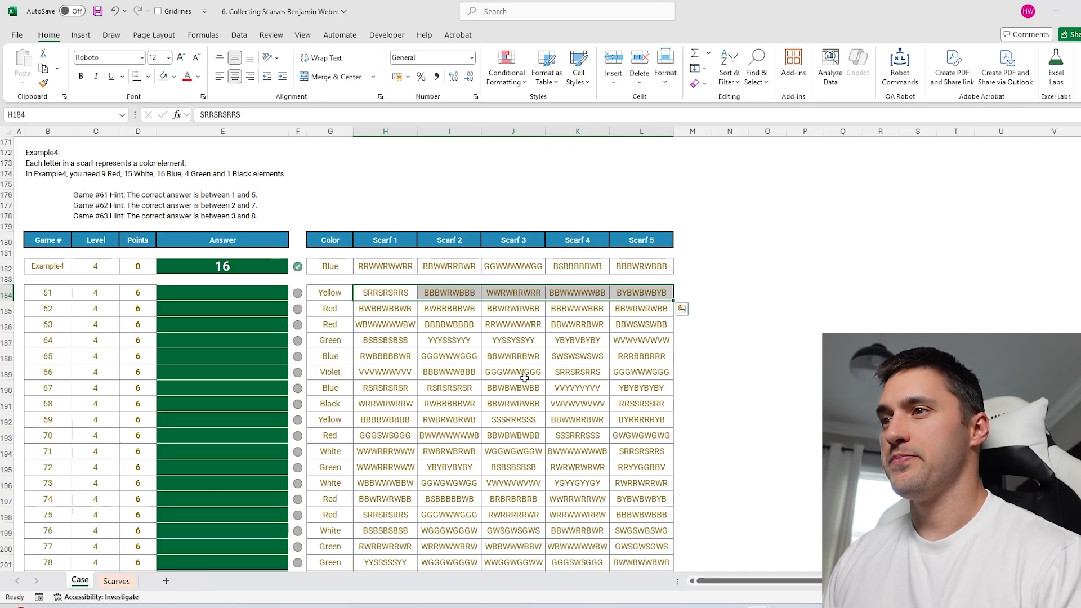
Review Example4's colour and scarf strings and the Level 4 game numbers.
{"action": "left_click", "coordinate": [767, 307]}
{"action": "left_click", "coordinate": [772, 267]}
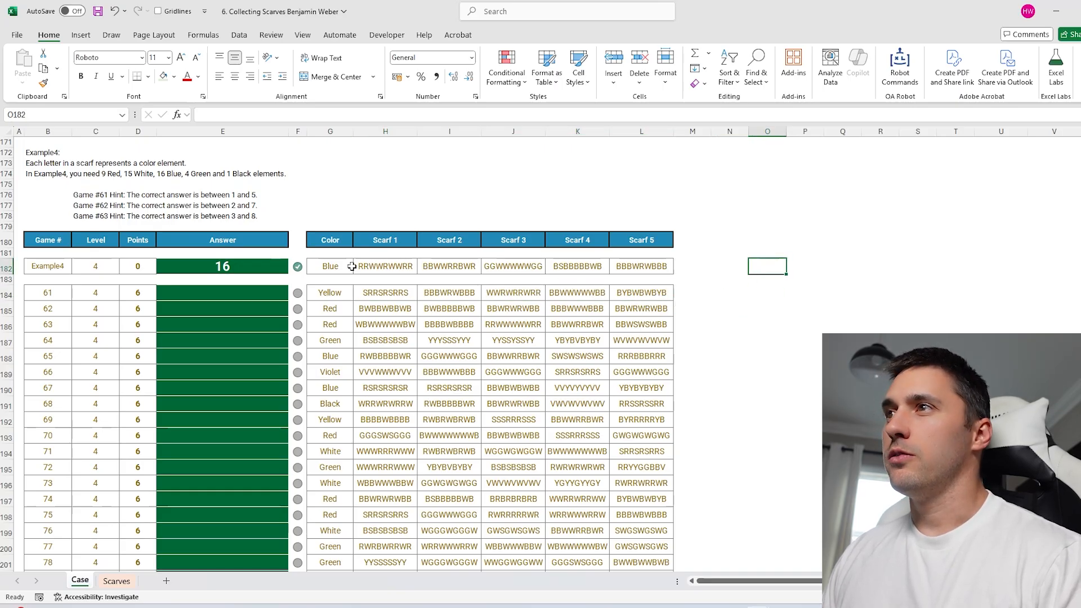
{"action": "left_click_drag", "start_coordinate": [331, 267], "coordinate": [666, 268]}
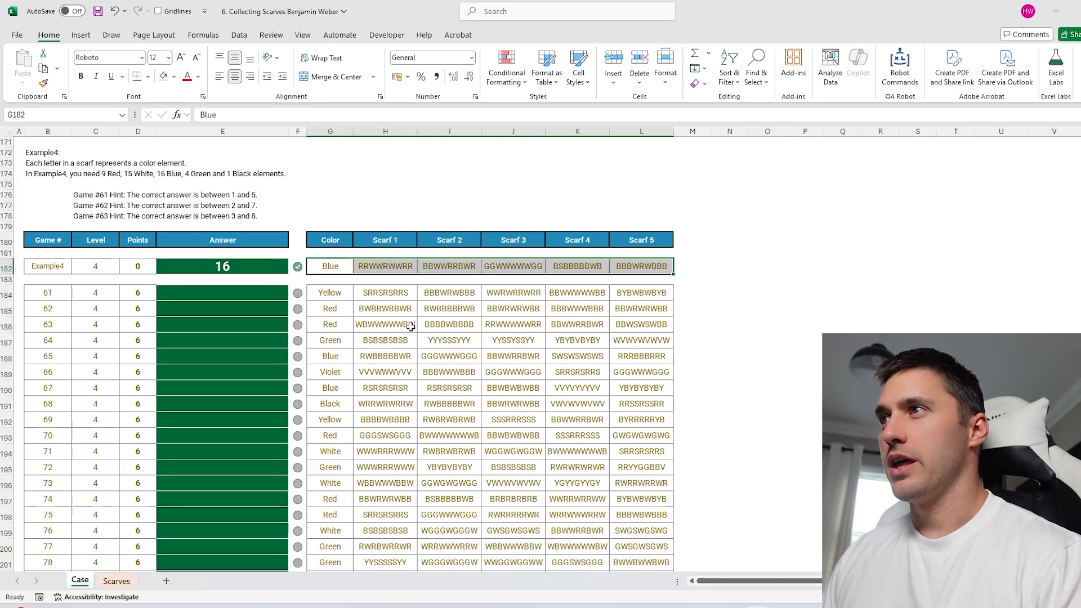
{"action": "scroll", "coordinate": [410, 326], "scroll_direction": "down", "scroll_amount": 2}
{"action": "left_click_drag", "start_coordinate": [336, 240], "coordinate": [636, 538]}
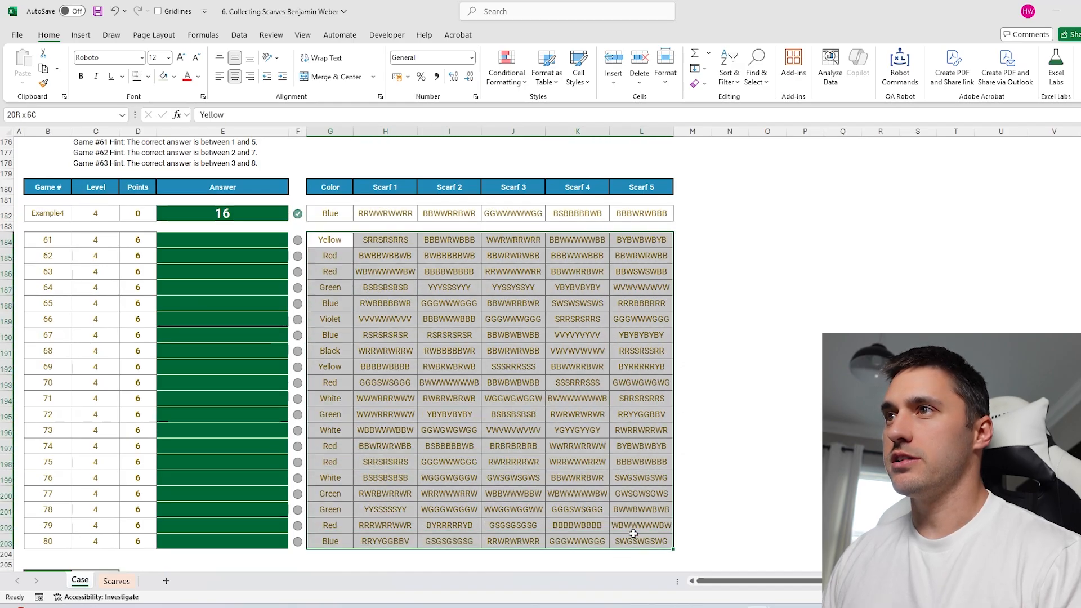
{"action": "scroll", "coordinate": [507, 451], "scroll_direction": "up", "scroll_amount": 2}
{"action": "left_click_drag", "start_coordinate": [61, 292], "coordinate": [48, 419]}
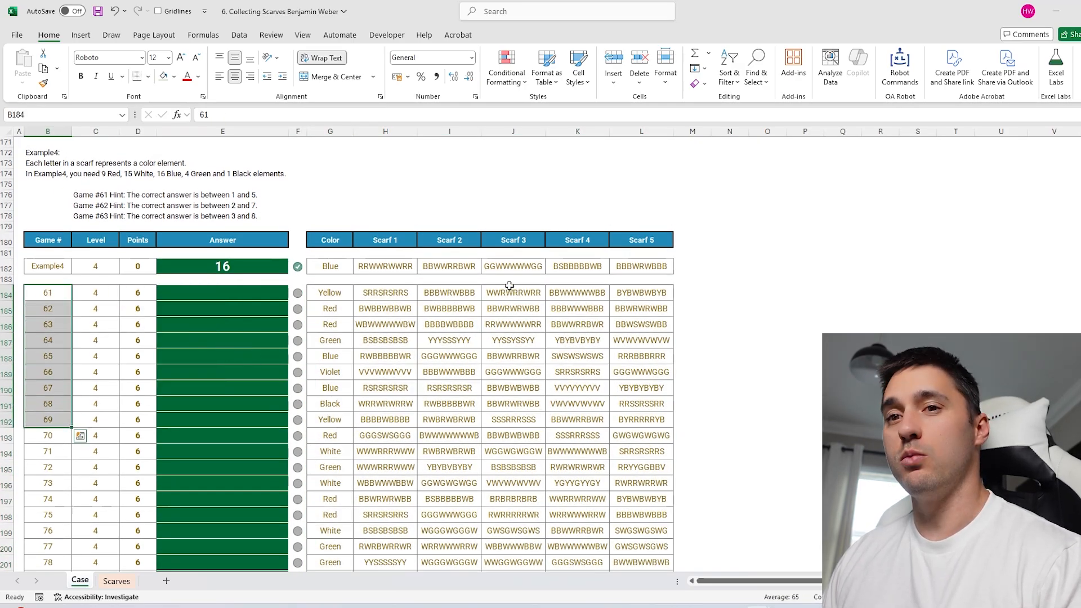
Copy the abbreviation-to-colour key from Scarves!P3:Q9 and paste it at P187:Q193 on the Case sheet.
{"action": "left_click", "coordinate": [760, 260]}
{"action": "left_click", "coordinate": [116, 581]}
{"action": "left_click_drag", "start_coordinate": [549, 172], "coordinate": [598, 253]}
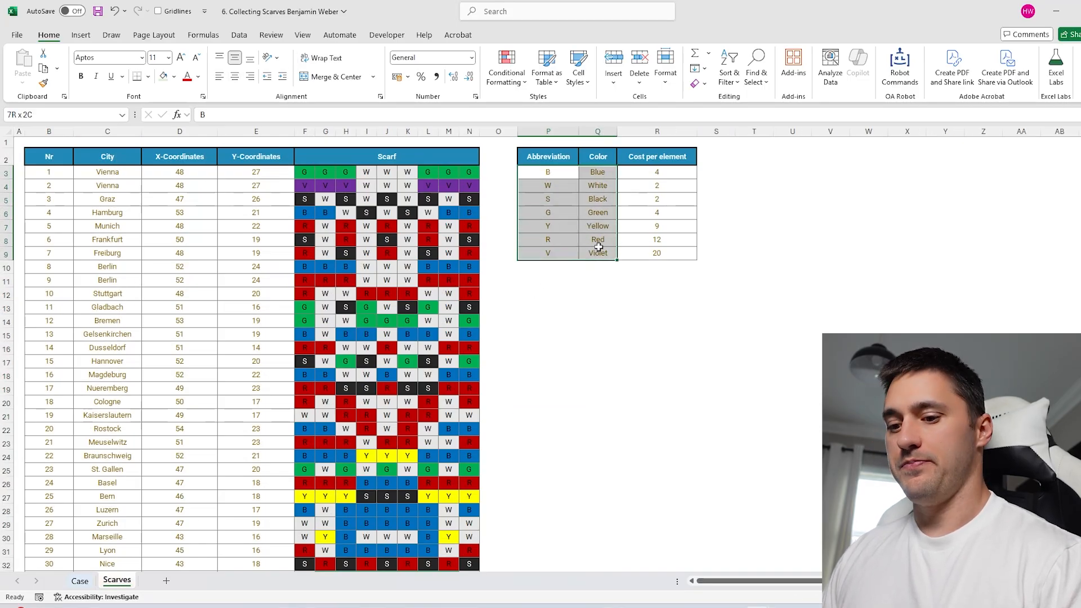
{"action": "key", "text": "ctrl+c"}
{"action": "left_click", "coordinate": [79, 580]}
{"action": "left_click", "coordinate": [767, 298]}
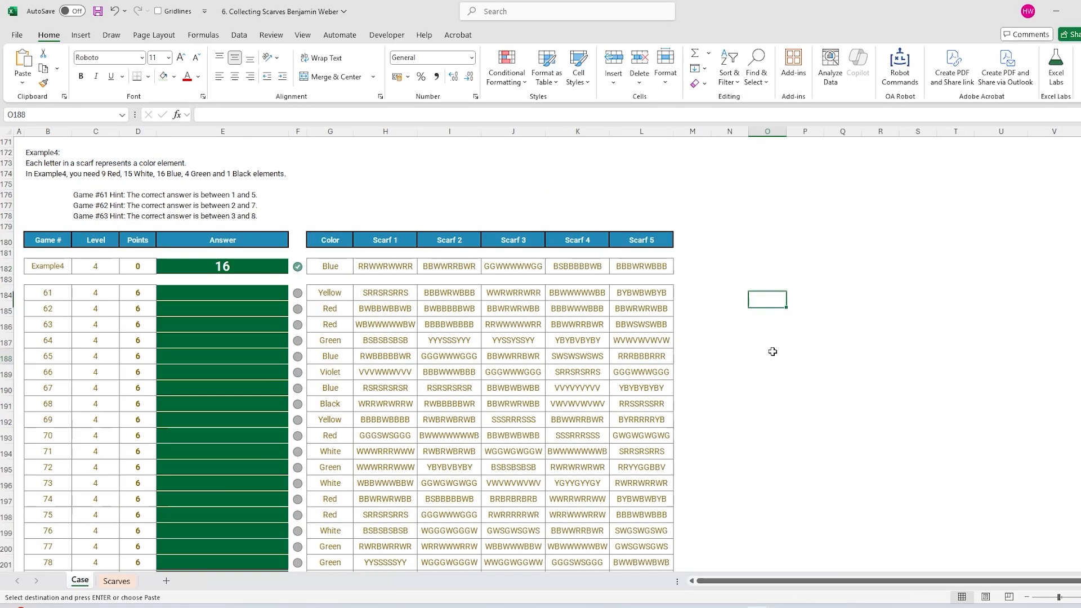
{"action": "left_click", "coordinate": [766, 356]}
{"action": "key", "text": "ctrl+v"}
{"action": "left_click_drag", "start_coordinate": [775, 355], "coordinate": [804, 348]}
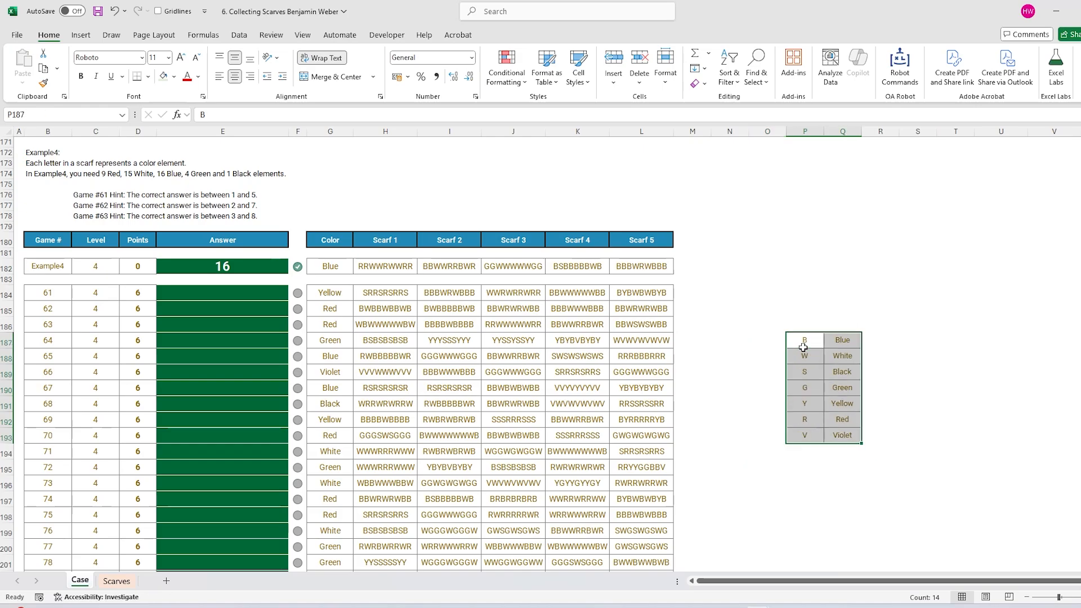
{"action": "left_click", "coordinate": [747, 260]}
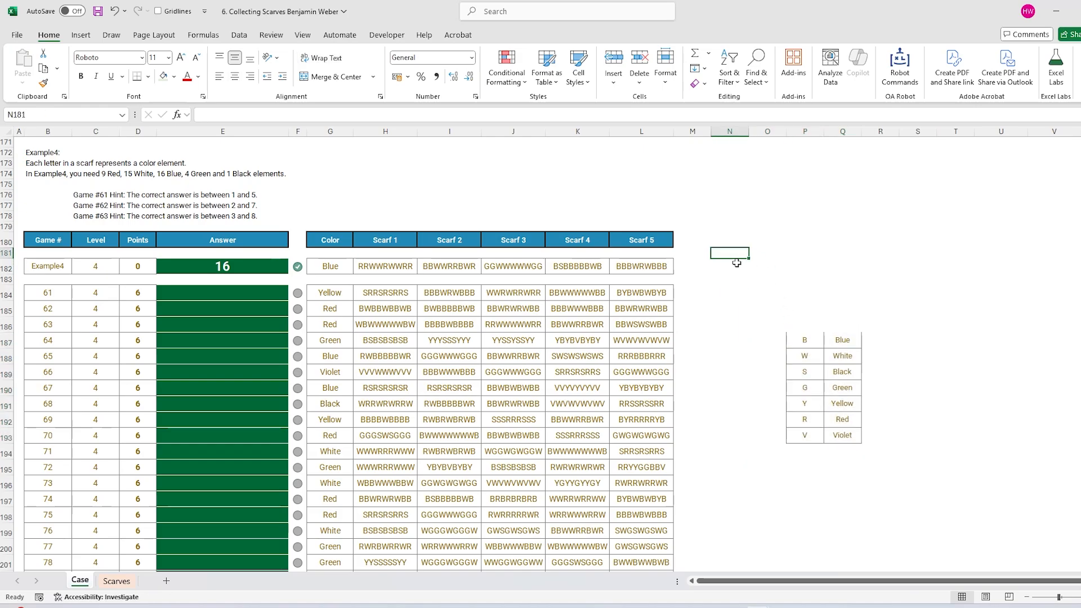
Enter =CONCAT(H182:L182) in O182 to join Example4's five scarf strings.
{"action": "left_click", "coordinate": [796, 268]}
{"action": "mouse_move", "coordinate": [347, 273]}
{"action": "left_mouse_down"}
{"action": "mouse_move", "coordinate": [653, 268]}
{"action": "mouse_move", "coordinate": [339, 267]}
{"action": "left_mouse_up"}
{"action": "left_click", "coordinate": [384, 268]}
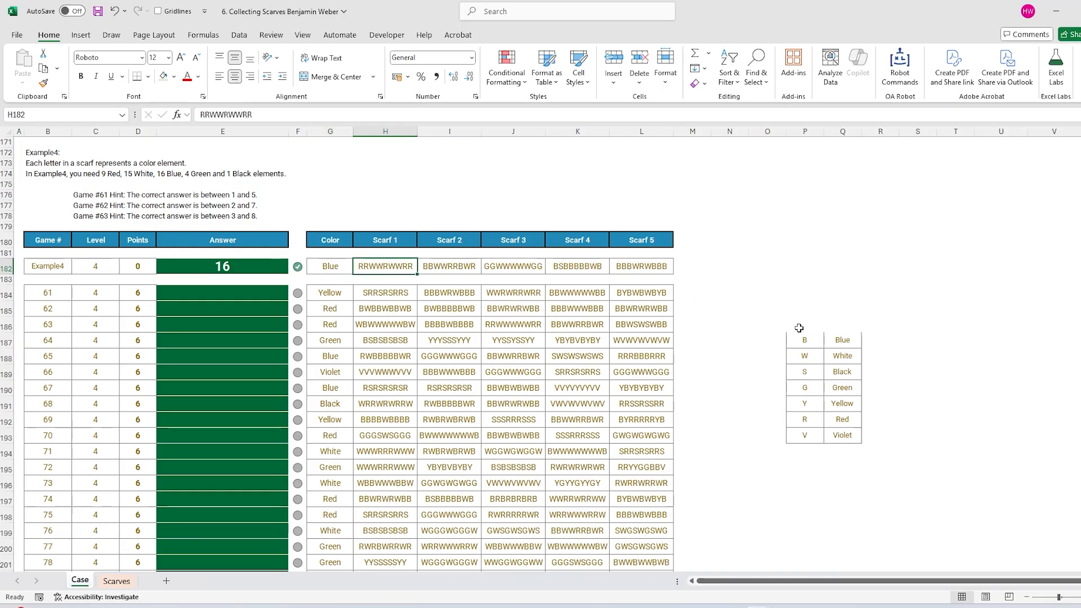
{"action": "left_click_drag", "start_coordinate": [641, 268], "coordinate": [366, 268]}
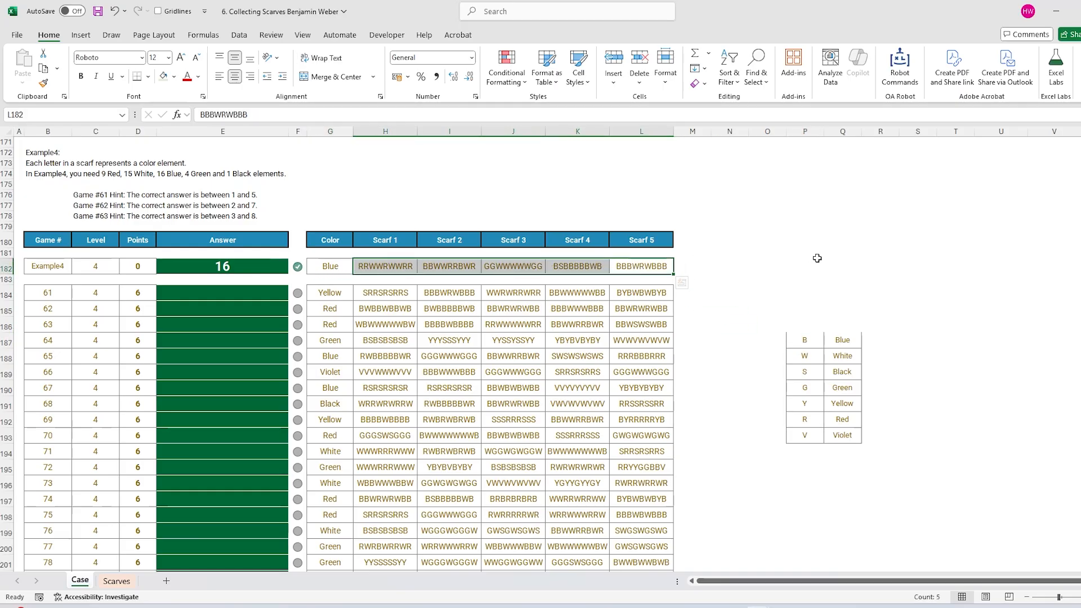
{"action": "left_click", "coordinate": [786, 266]}
{"action": "type", "text": "="}
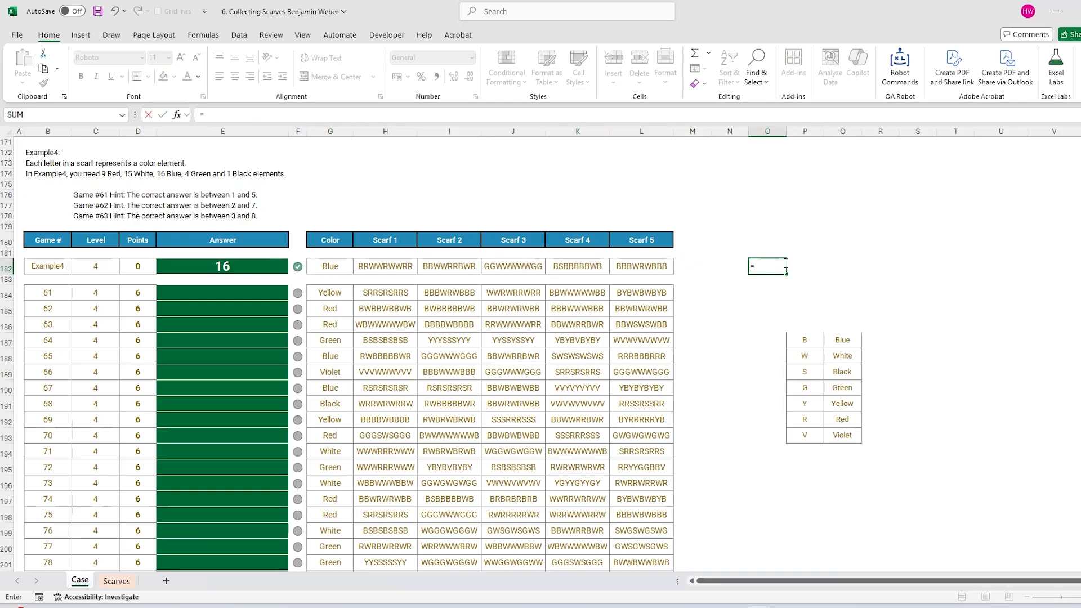
{"action": "type", "text": "CON"}
{"action": "key", "text": "Tab"}
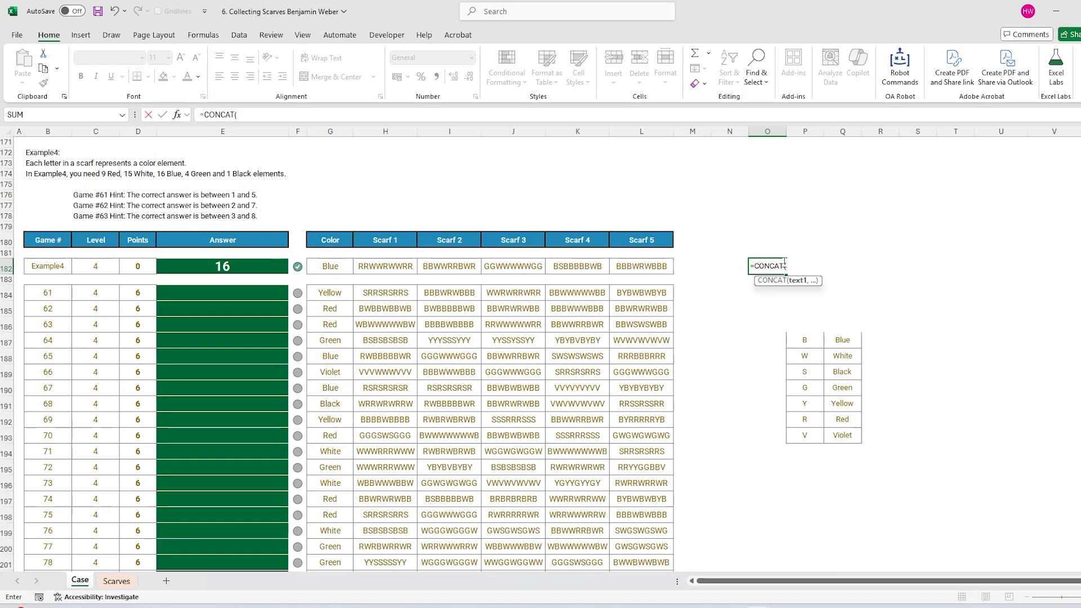
{"action": "left_click_drag", "start_coordinate": [654, 261], "coordinate": [413, 269]}
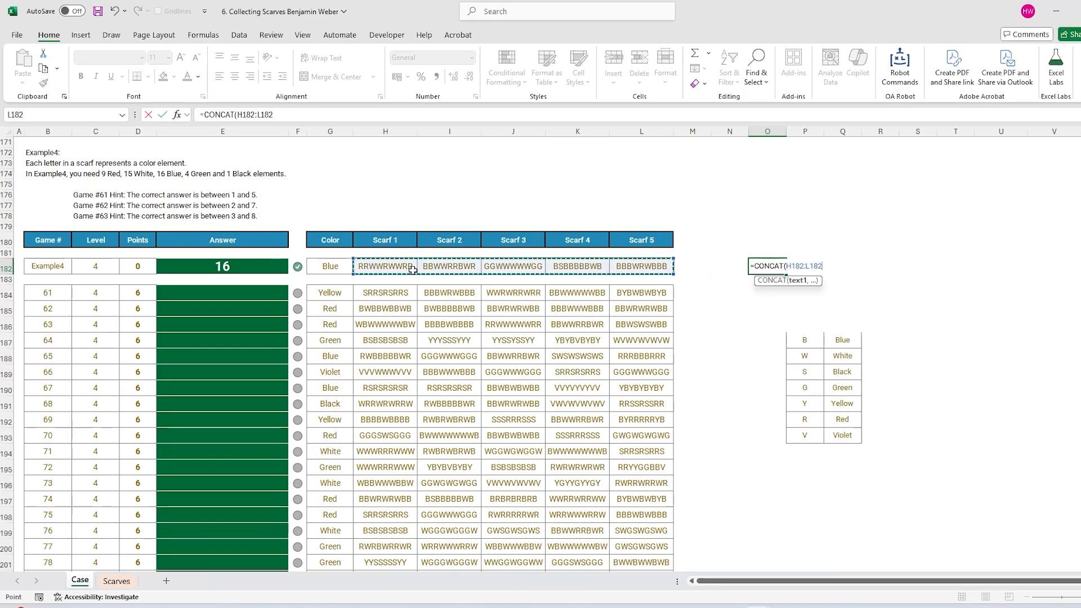
{"action": "type", "text": ")"}
{"action": "key", "text": "Return"}
{"action": "left_click", "coordinate": [774, 343]}
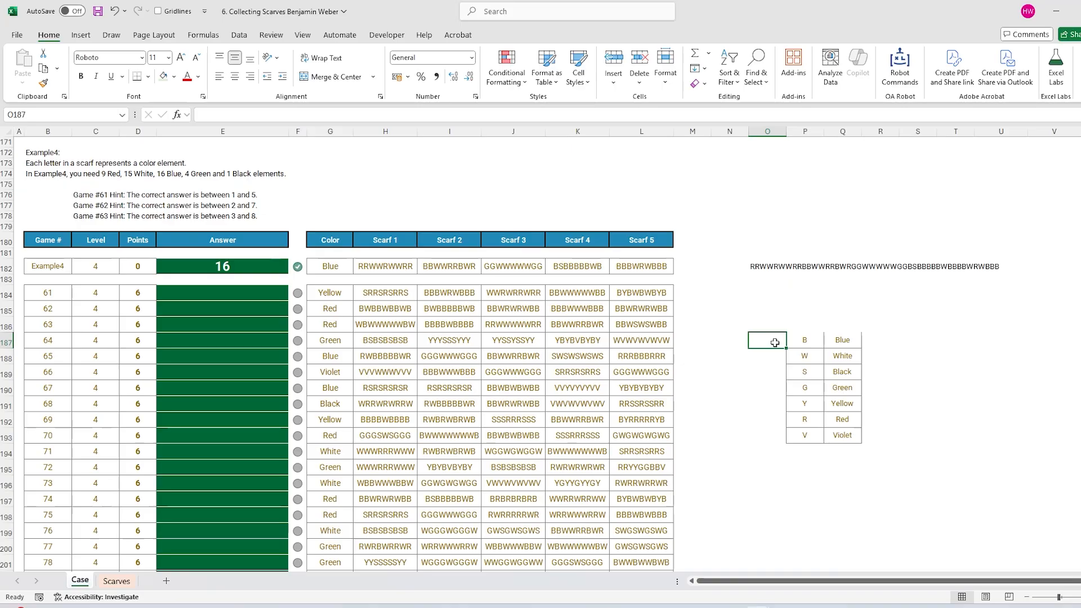
Build a LEN minus LEN(SUBSTITUTE) letter-count formula in O187 with O182 made absolute.
{"action": "type", "text": "=LEN("}
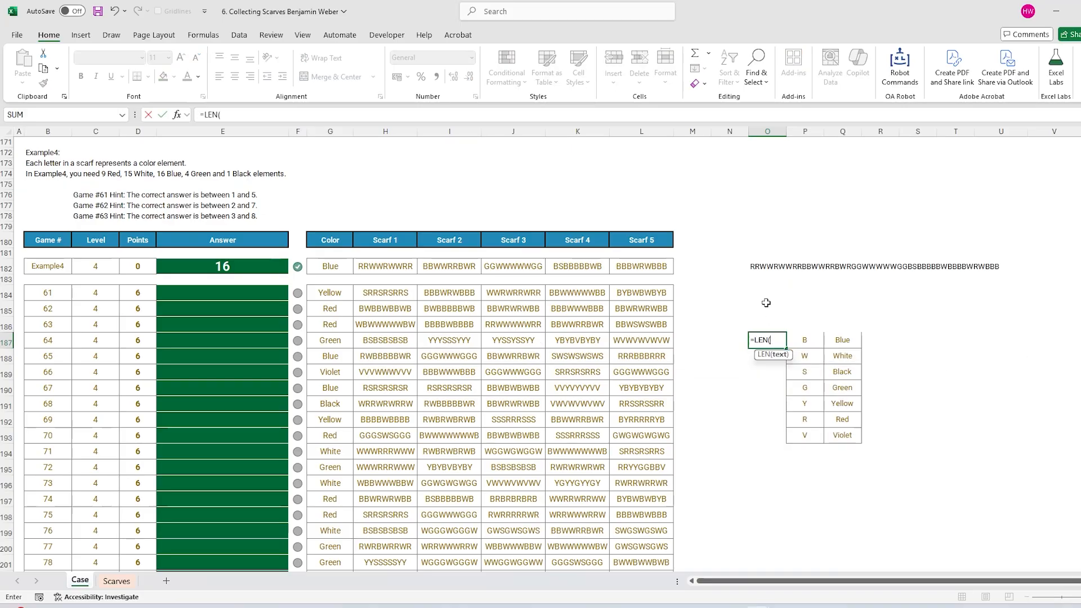
{"action": "left_click", "coordinate": [766, 268]}
{"action": "type", "text": ")-"}
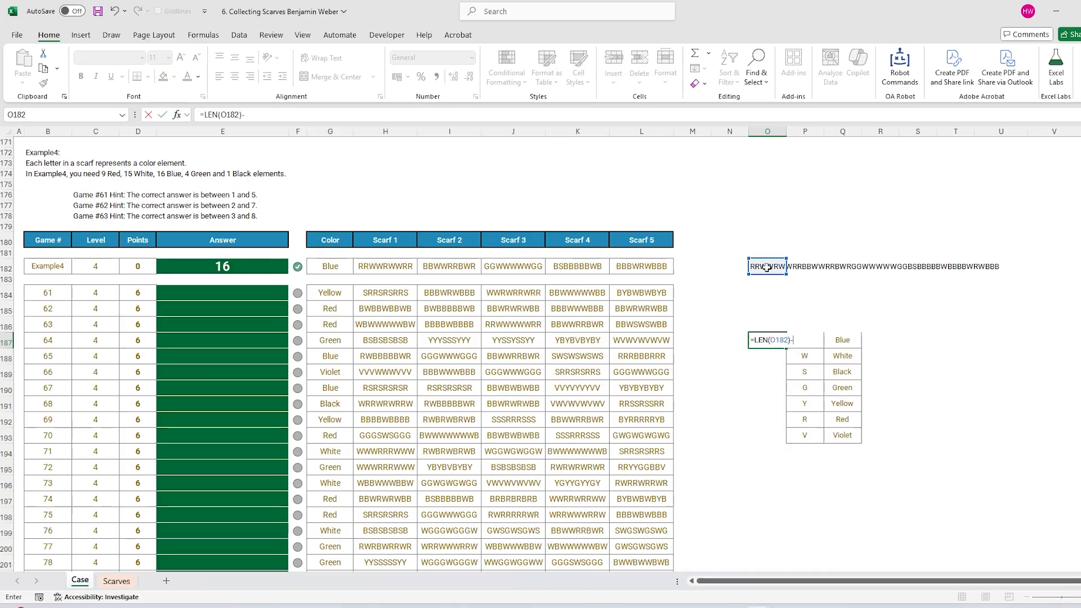
{"action": "type", "text": "LEN(SUBSTITUTE("}
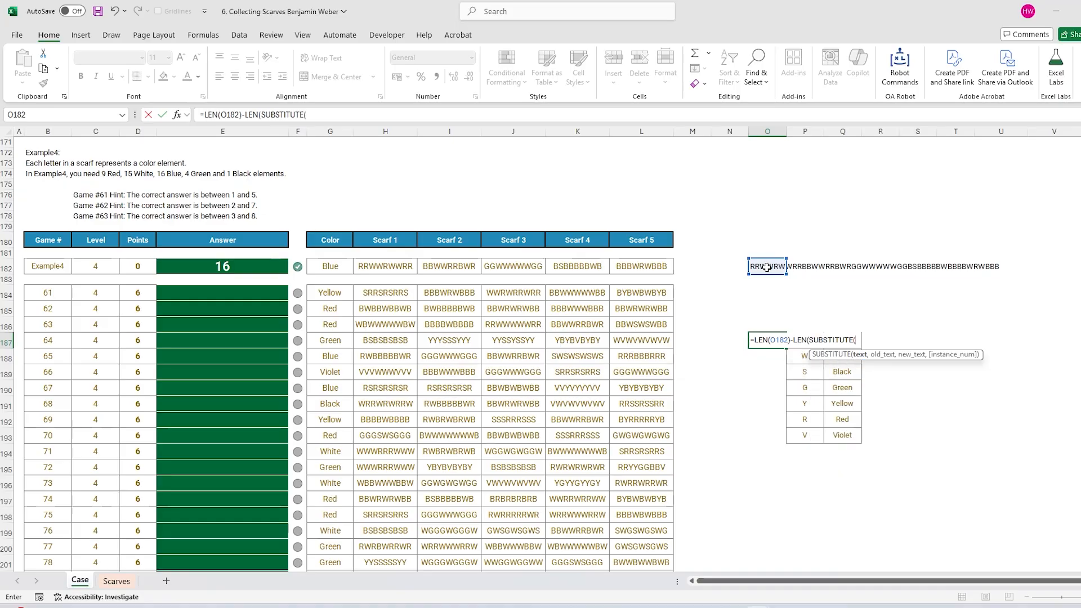
{"action": "left_click", "coordinate": [766, 268]}
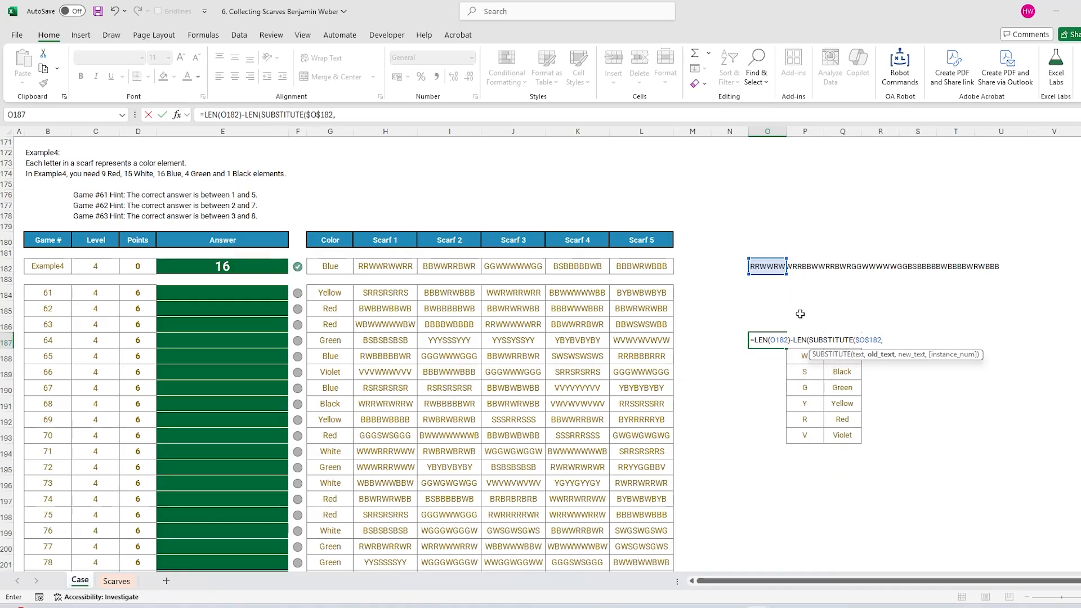
{"action": "type", "text": ","}
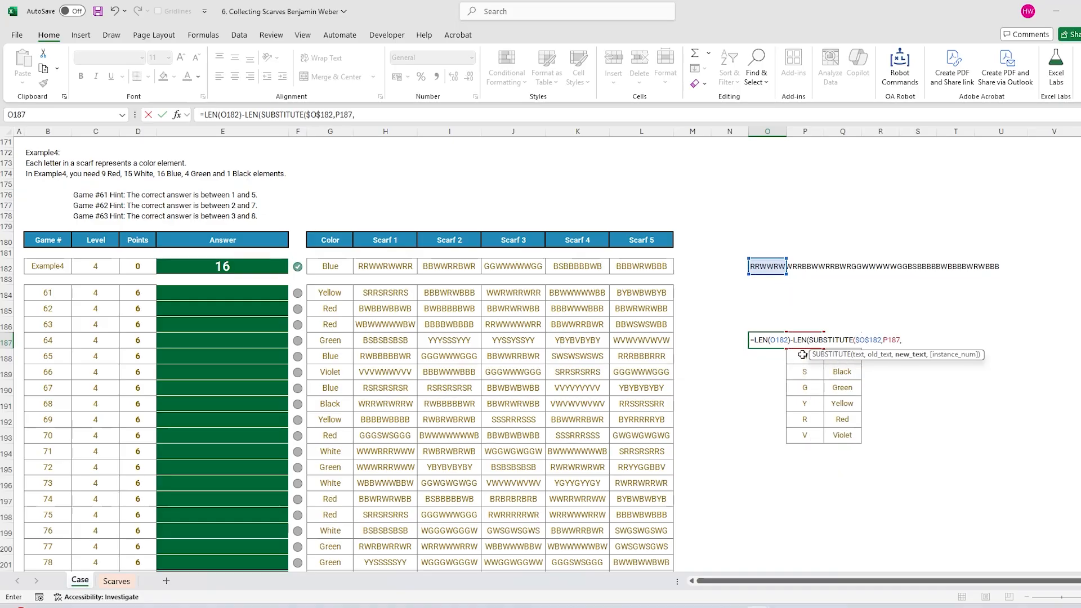
{"action": "type", "text": "\"\")"}
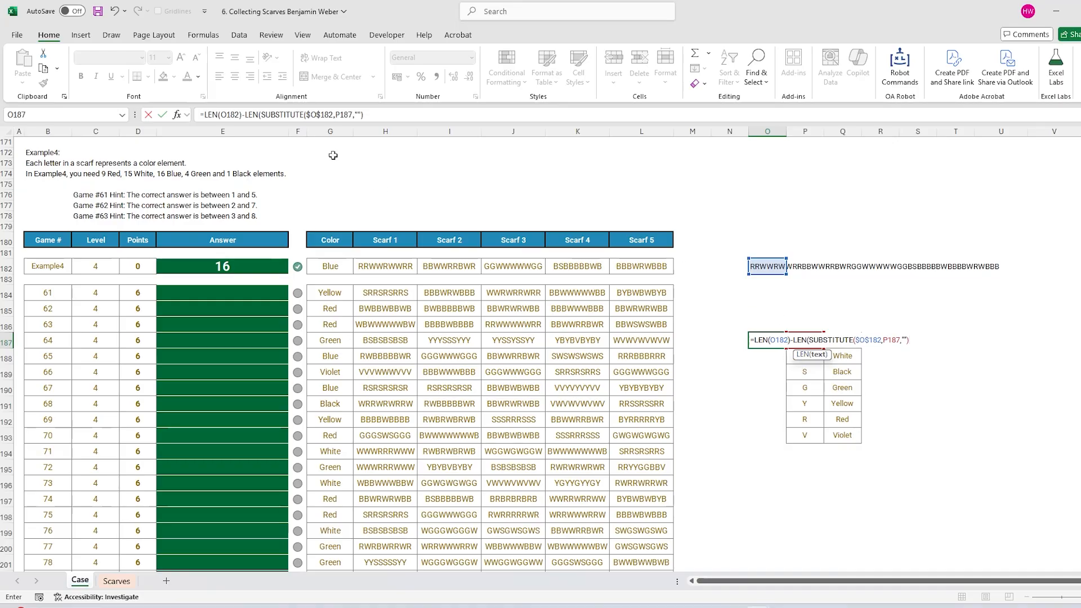
{"action": "left_click", "coordinate": [217, 111]}
{"action": "key", "text": "F4"}
{"action": "left_click", "coordinate": [399, 114]}
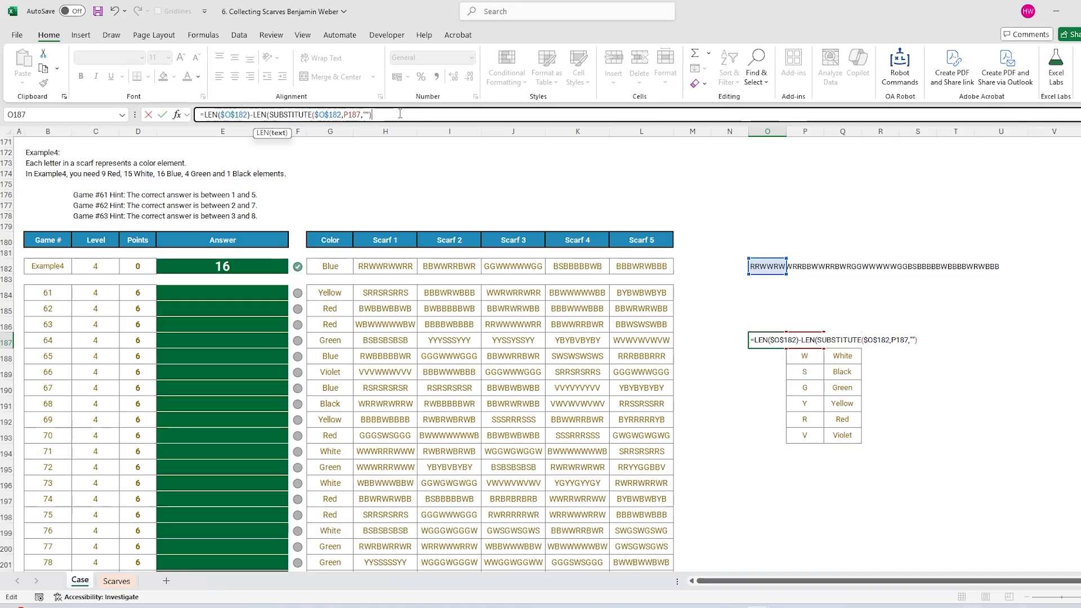
{"action": "key", "text": "Return"}
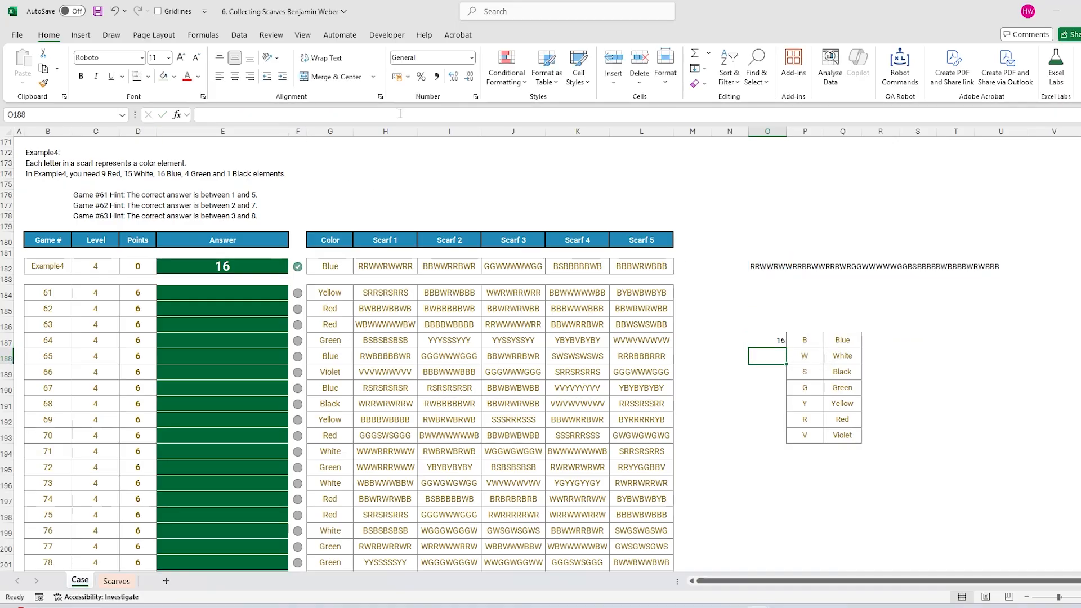
Fill the count down to O193 (16, 15, 1, 4, 0, 9, 0) and move the joined string to P182.
{"action": "left_click", "coordinate": [783, 342]}
{"action": "double_click", "coordinate": [786, 348]}
{"action": "left_click_drag", "start_coordinate": [781, 344], "coordinate": [792, 433]}
{"action": "left_click", "coordinate": [331, 267]}
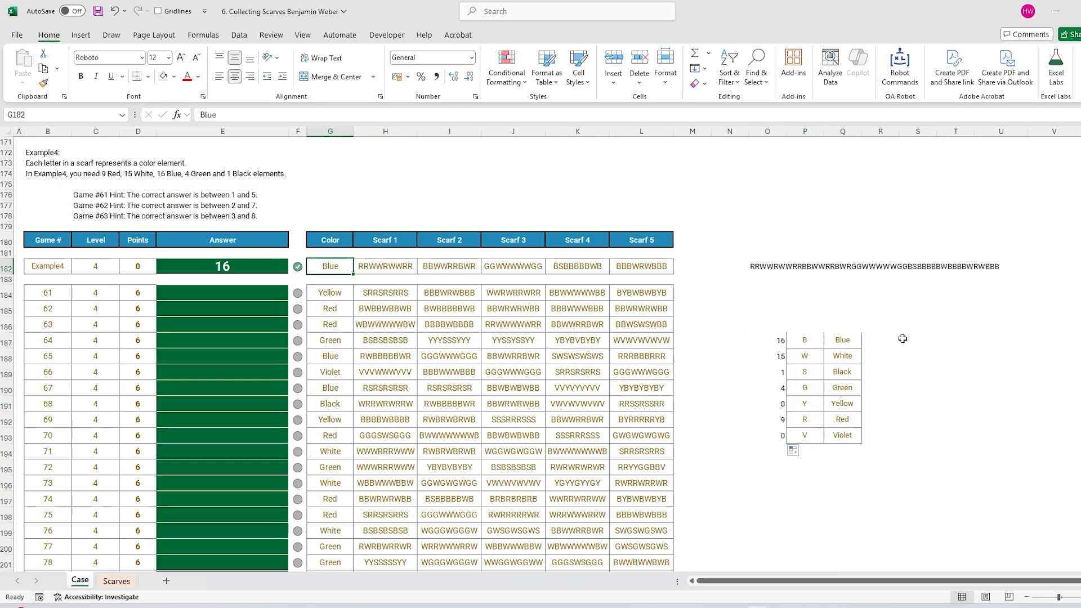
{"action": "left_click", "coordinate": [767, 267]}
{"action": "left_click_drag", "start_coordinate": [770, 275], "coordinate": [801, 272]}
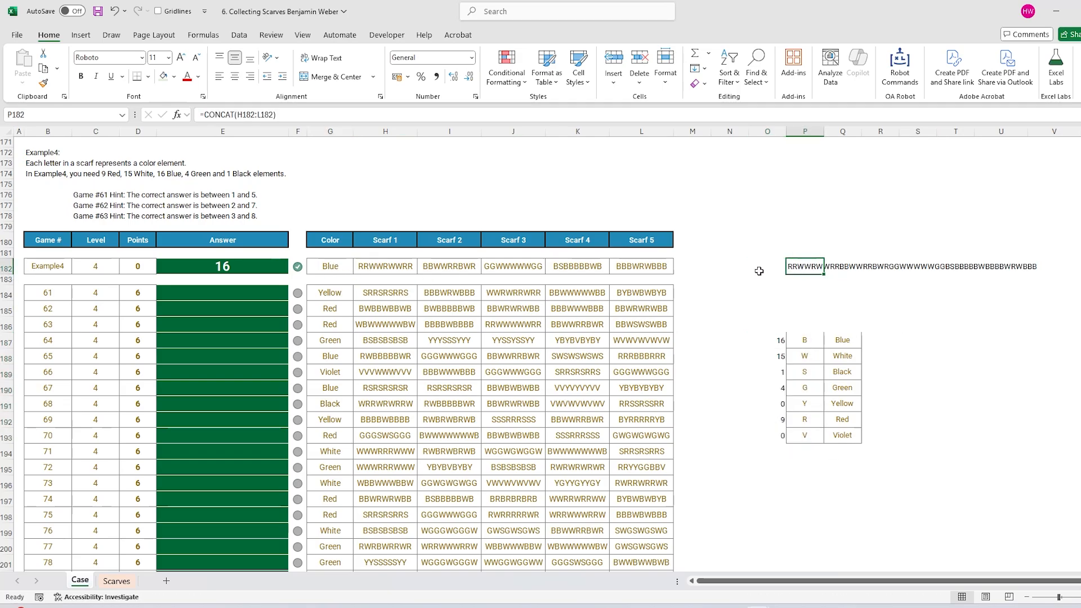
{"action": "left_click", "coordinate": [761, 268]}
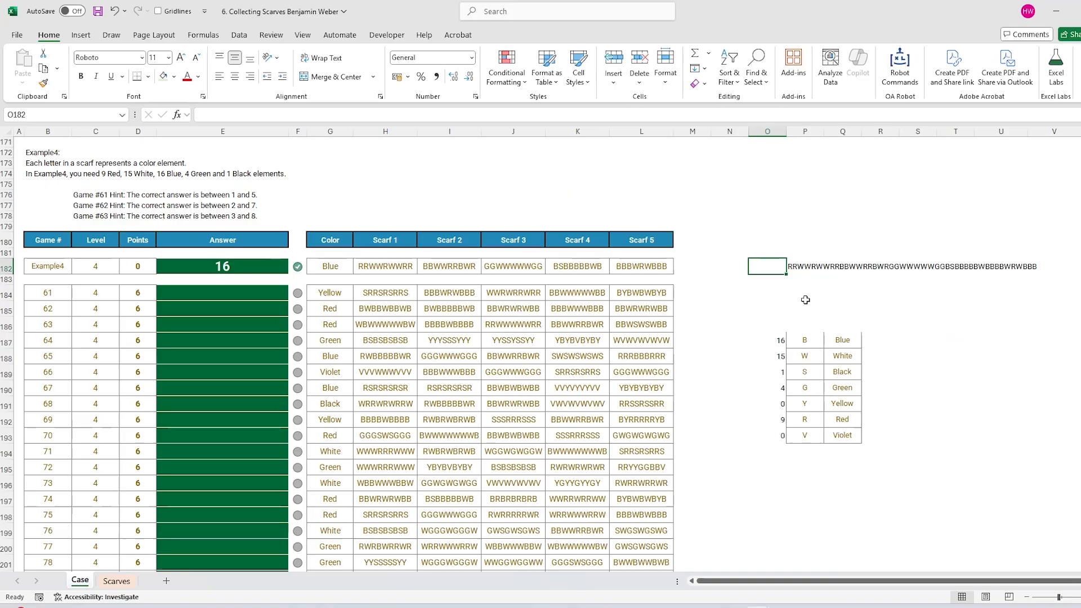
Link O182 to G182 (Blue) and enter =XLOOKUP(O182,Q187:Q193,O187:O193) in T187, returning 16.
{"action": "type", "text": "="}
{"action": "left_click", "coordinate": [346, 267]}
{"action": "key", "text": "Return"}
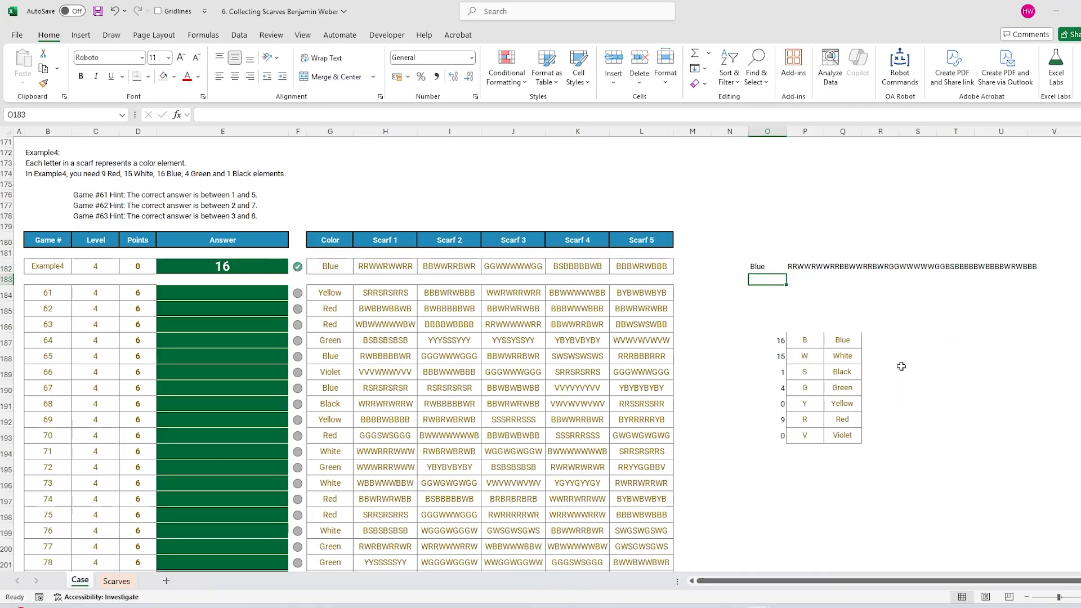
{"action": "left_click", "coordinate": [886, 344]}
{"action": "left_click", "coordinate": [949, 338]}
{"action": "type", "text": "=XLOOKUP("}
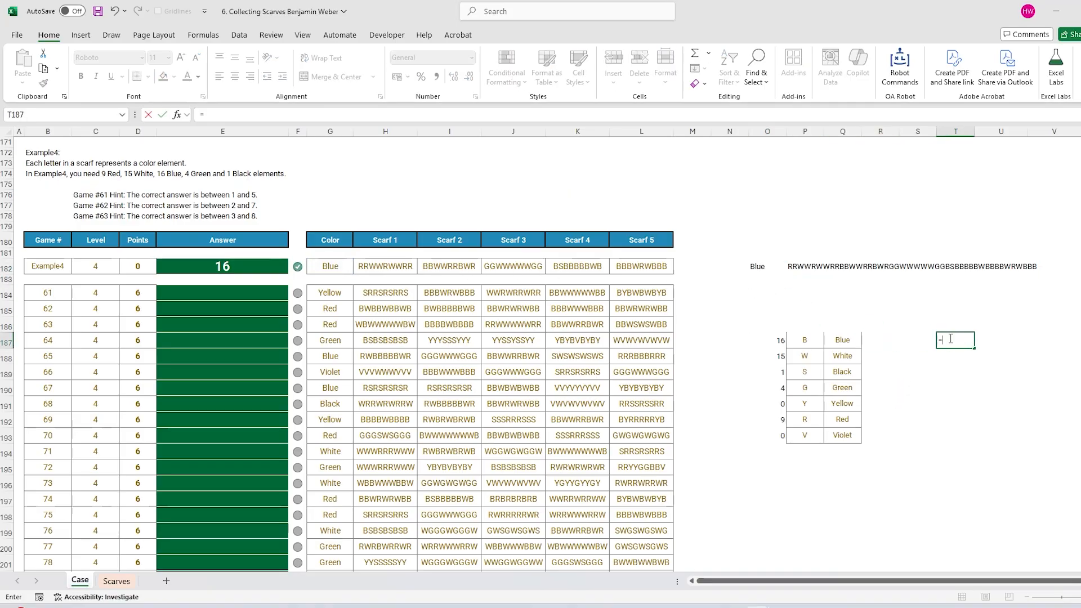
{"action": "left_click", "coordinate": [762, 267]}
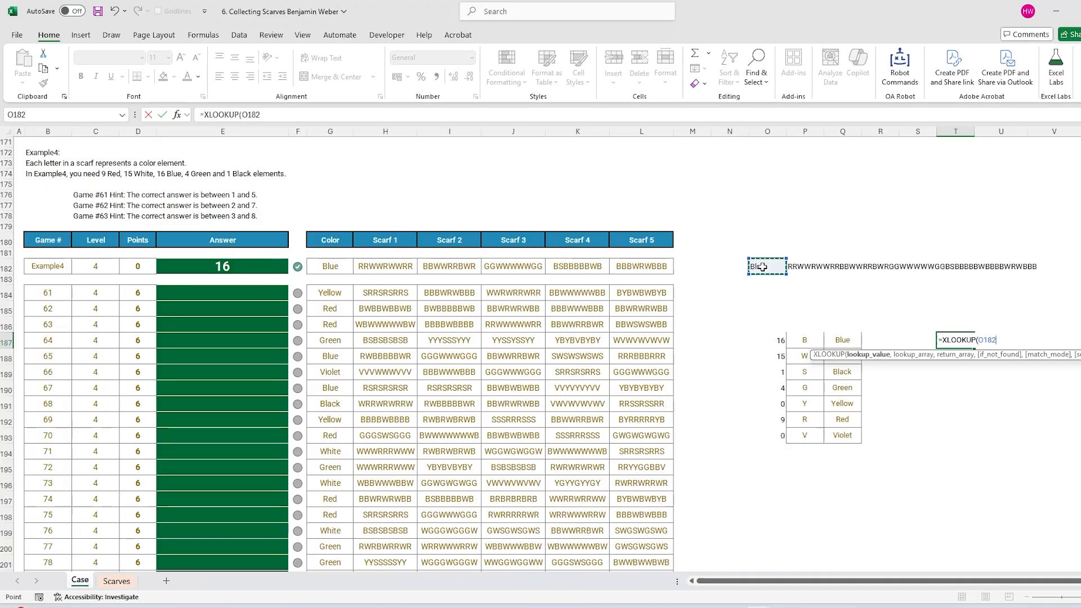
{"action": "type", "text": ","}
{"action": "left_click_drag", "start_coordinate": [841, 340], "coordinate": [842, 436]}
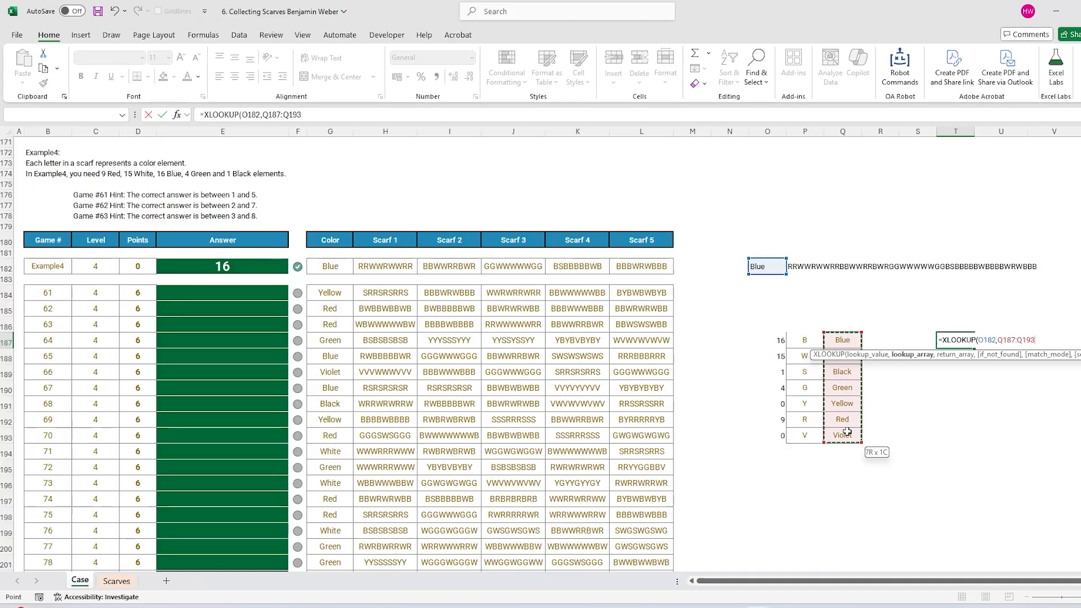
{"action": "type", "text": ","}
{"action": "left_click_drag", "start_coordinate": [771, 340], "coordinate": [772, 436]}
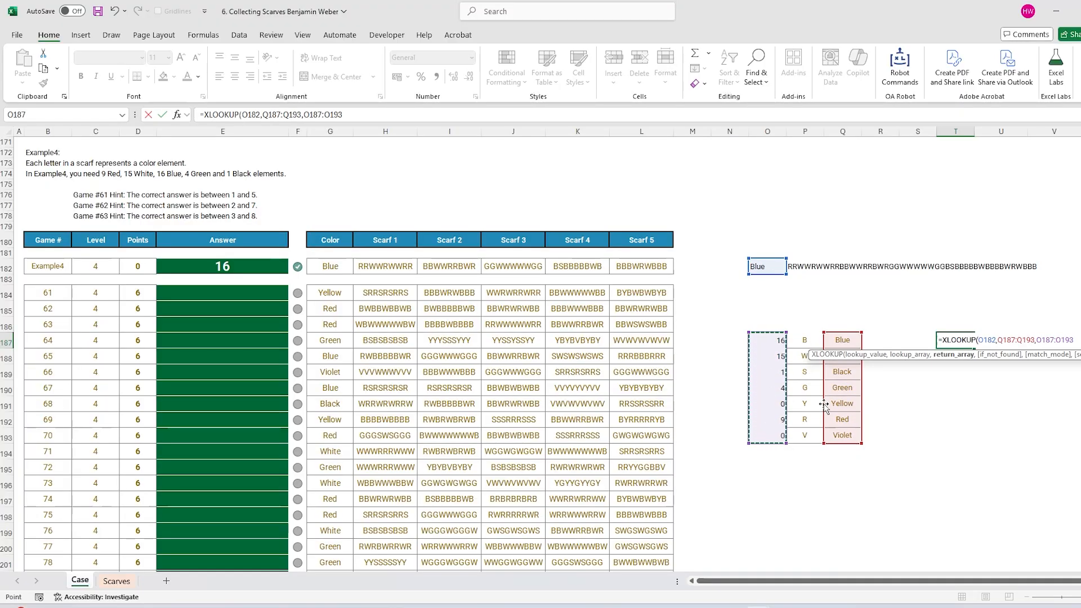
{"action": "key", "text": "Return"}
{"action": "left_click", "coordinate": [949, 339]}
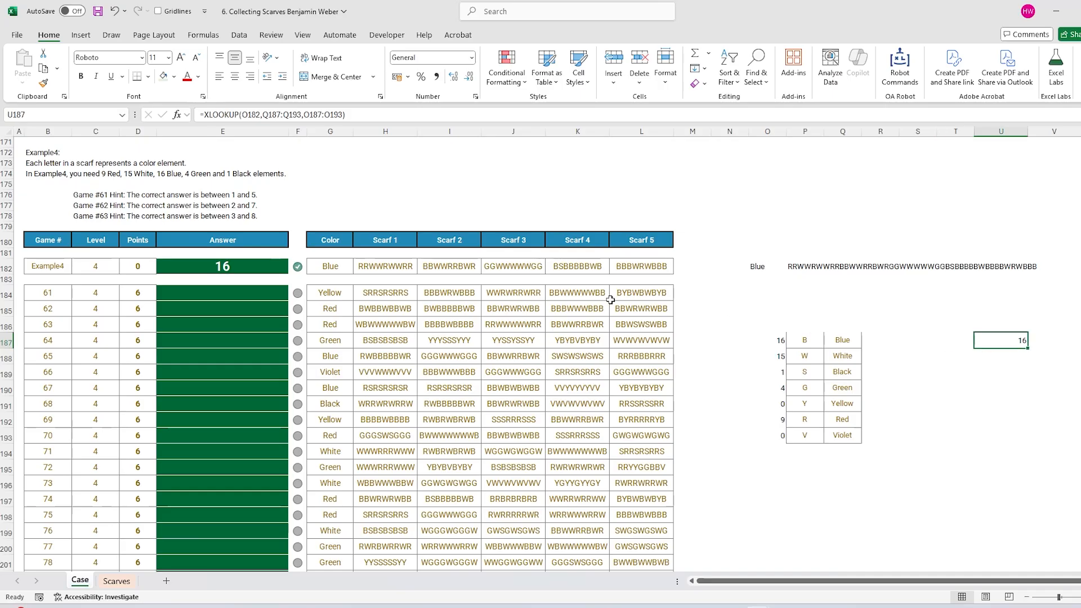
Move the Blue label and joined scarf string from O182:P182 down to row 184.
{"action": "mouse_move", "coordinate": [642, 267]}
{"action": "left_mouse_down"}
{"action": "mouse_move", "coordinate": [326, 272]}
{"action": "mouse_move", "coordinate": [641, 268]}
{"action": "left_mouse_up"}
{"action": "left_click", "coordinate": [339, 269]}
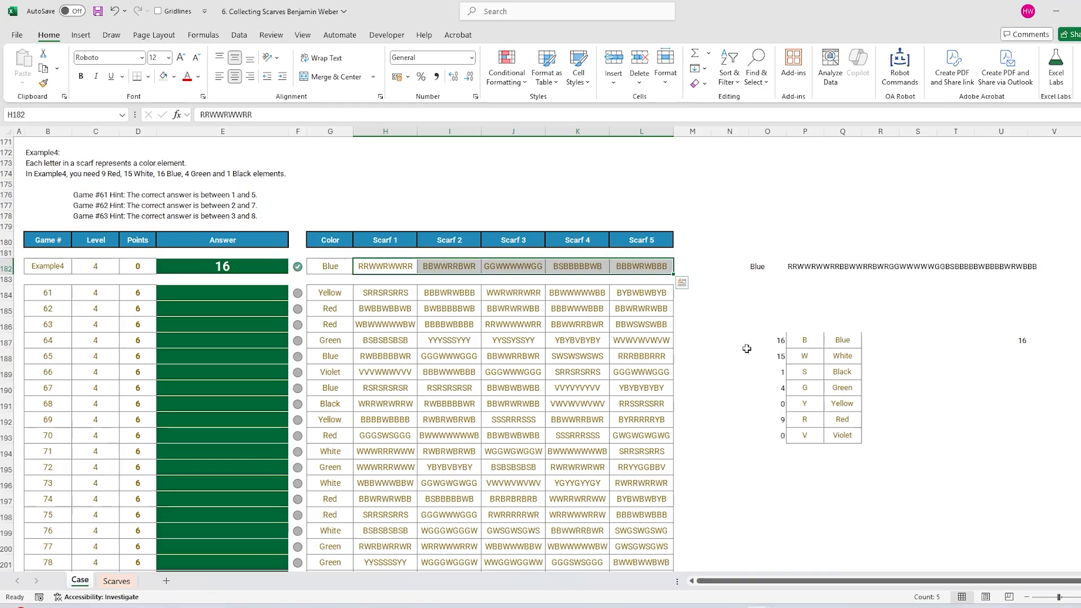
{"action": "scroll", "coordinate": [346, 301], "scroll_direction": "down", "scroll_amount": 2}
{"action": "scroll", "coordinate": [360, 301], "scroll_direction": "up", "scroll_amount": 1}
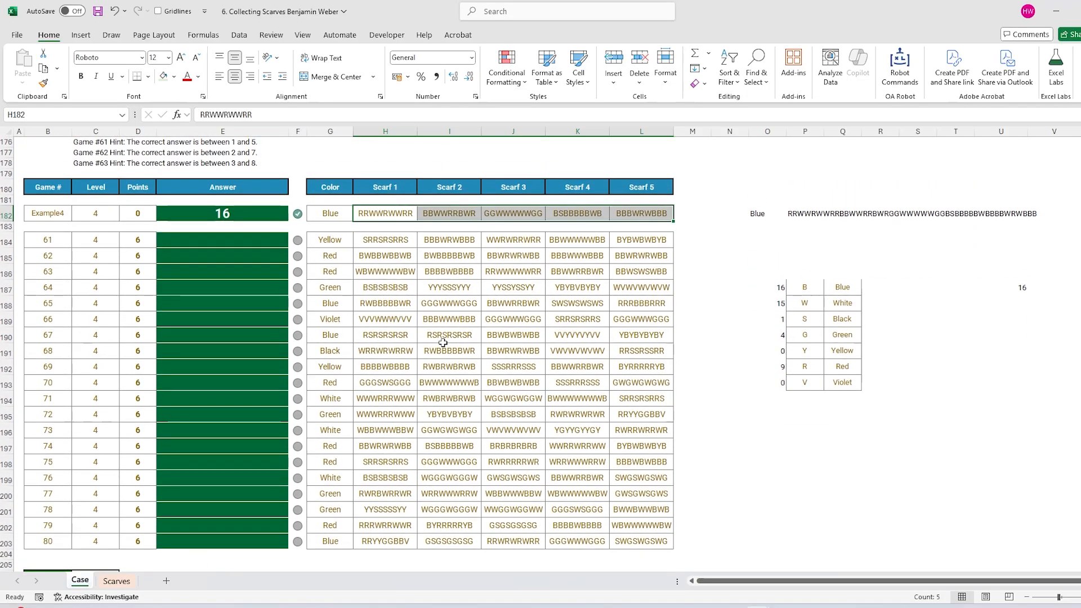
{"action": "left_click", "coordinate": [385, 303]}
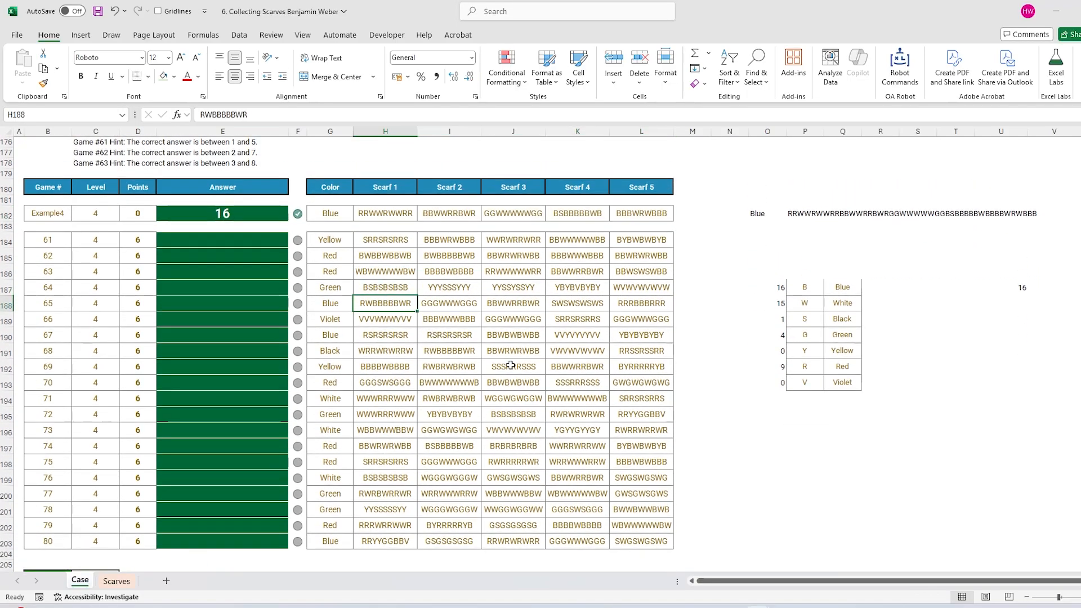
{"action": "left_click", "coordinate": [761, 187]}
{"action": "left_click_drag", "start_coordinate": [335, 213], "coordinate": [646, 212]}
{"action": "scroll", "coordinate": [867, 305], "scroll_direction": "up", "scroll_amount": 2}
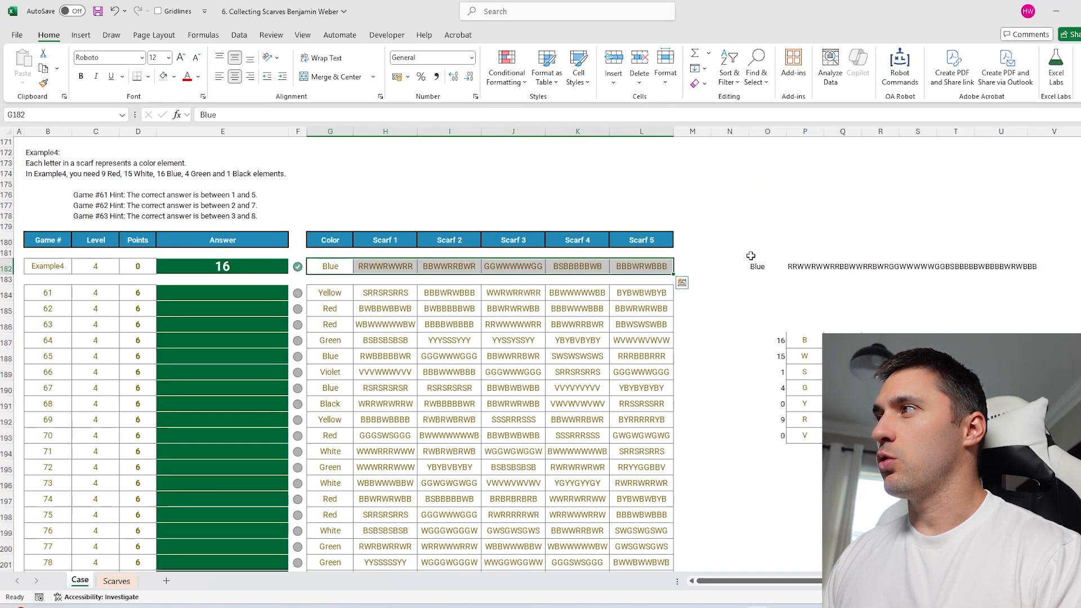
{"action": "left_click", "coordinate": [748, 253]}
{"action": "left_click", "coordinate": [749, 264]}
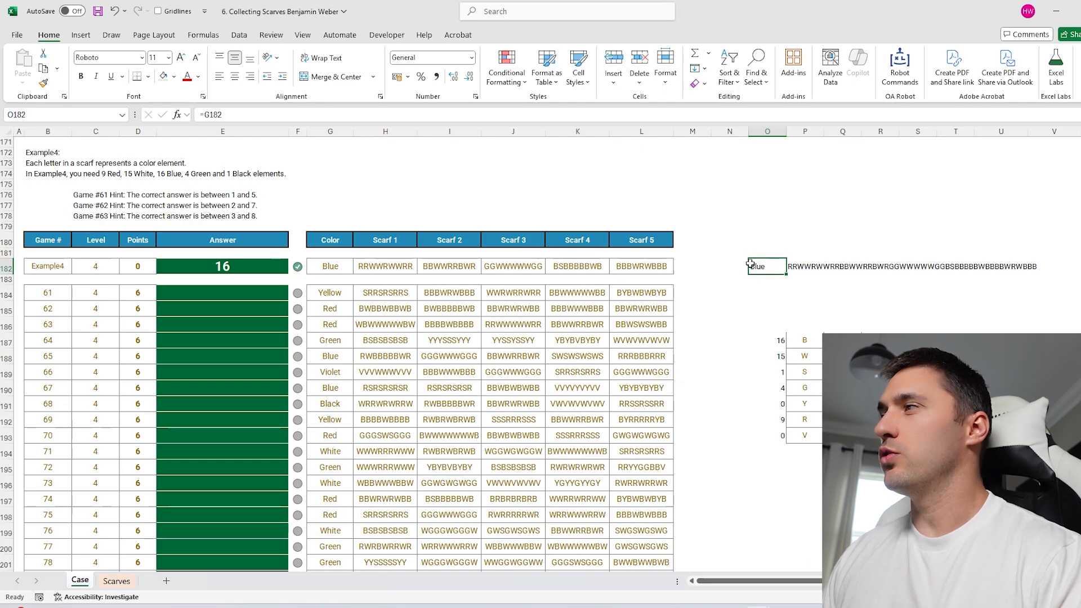
{"action": "left_click_drag", "start_coordinate": [757, 265], "coordinate": [829, 303]}
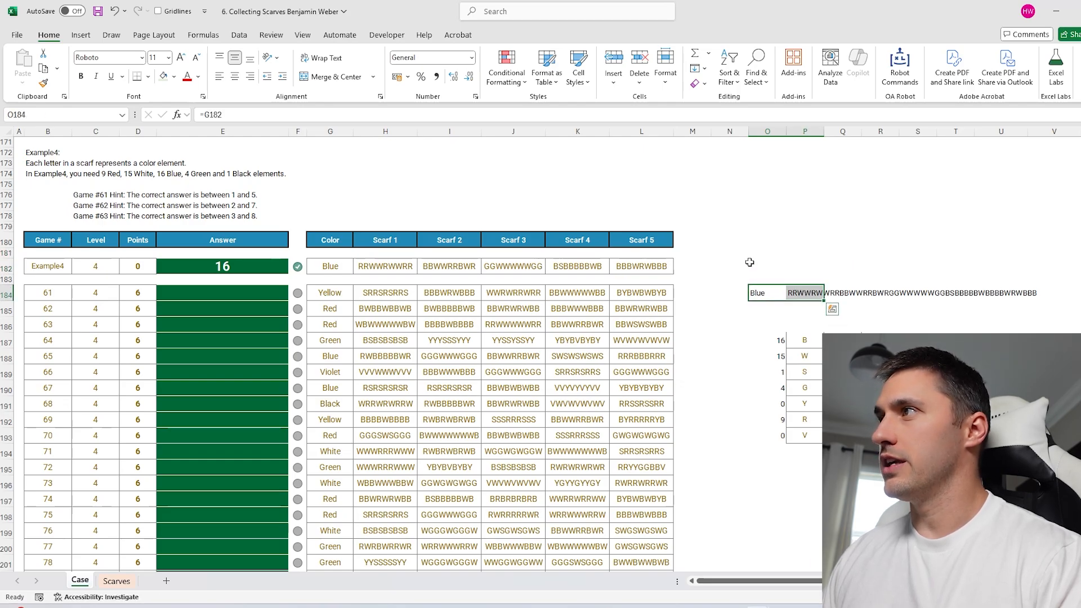
Enter the game label EXAMPLE4 in N180.
{"action": "left_click", "coordinate": [748, 254]}
{"action": "left_click", "coordinate": [730, 239]}
{"action": "type", "text": "E"}
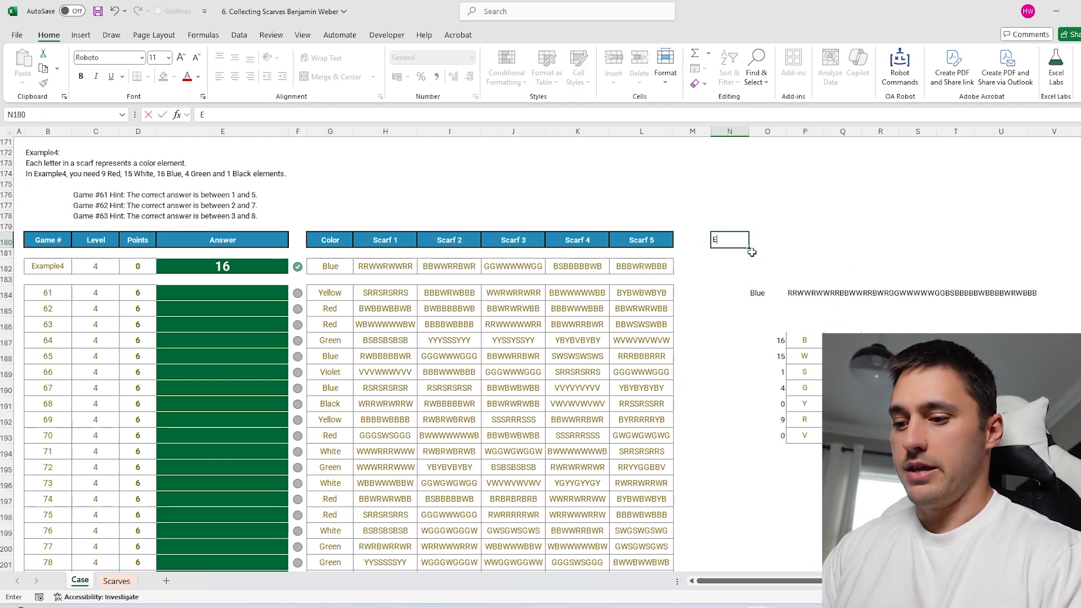
{"action": "type", "text": "XAMPLE"}
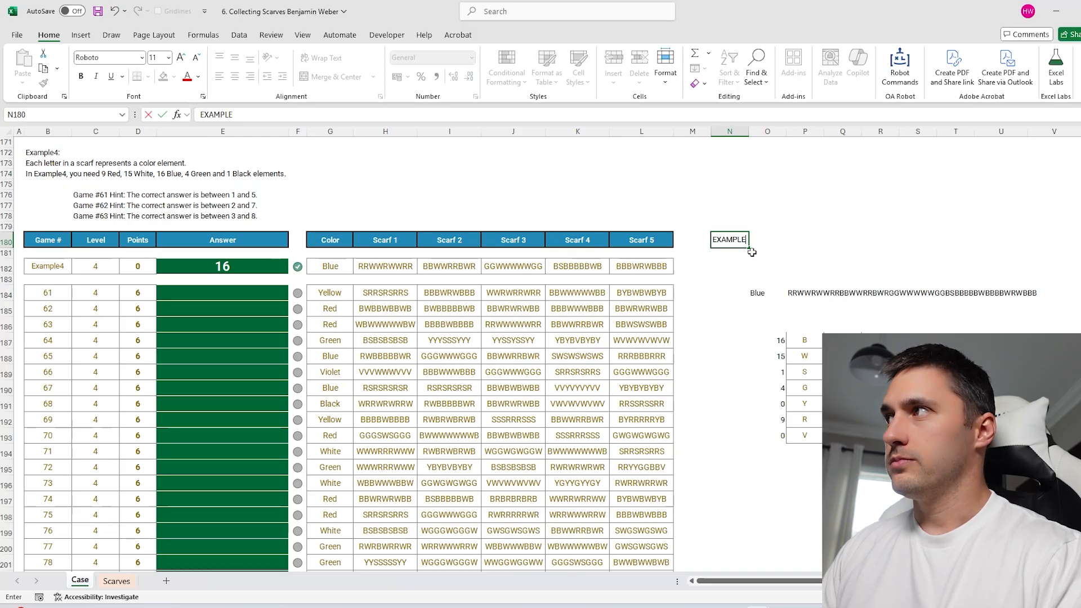
{"action": "type", "text": "4"}
{"action": "key", "text": "Return"}
Enter =XLOOKUP(N180,B182:B203,G182:L203) in O180 to spill Blue and its five scarf strings.
{"action": "left_click", "coordinate": [774, 239]}
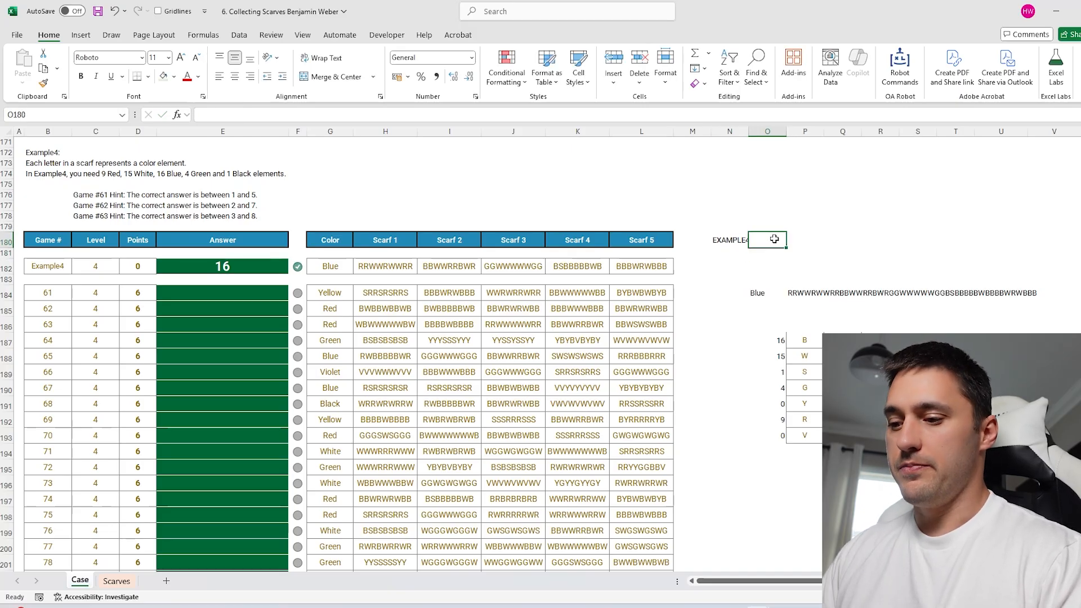
{"action": "type", "text": "="}
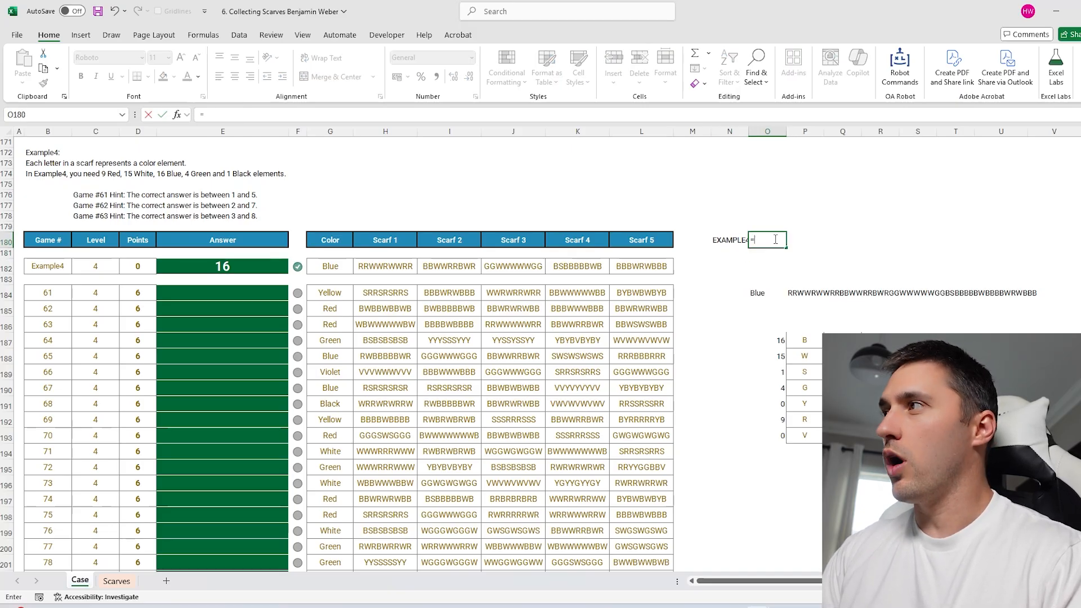
{"action": "type", "text": "xlookup("}
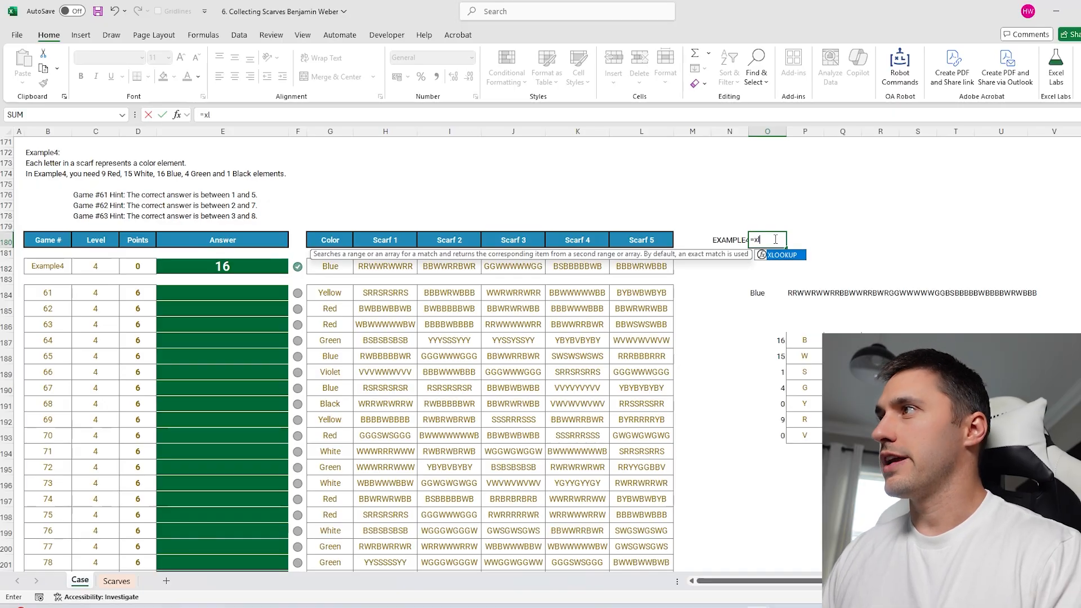
{"action": "left_click", "coordinate": [730, 240]}
{"action": "type", "text": ","}
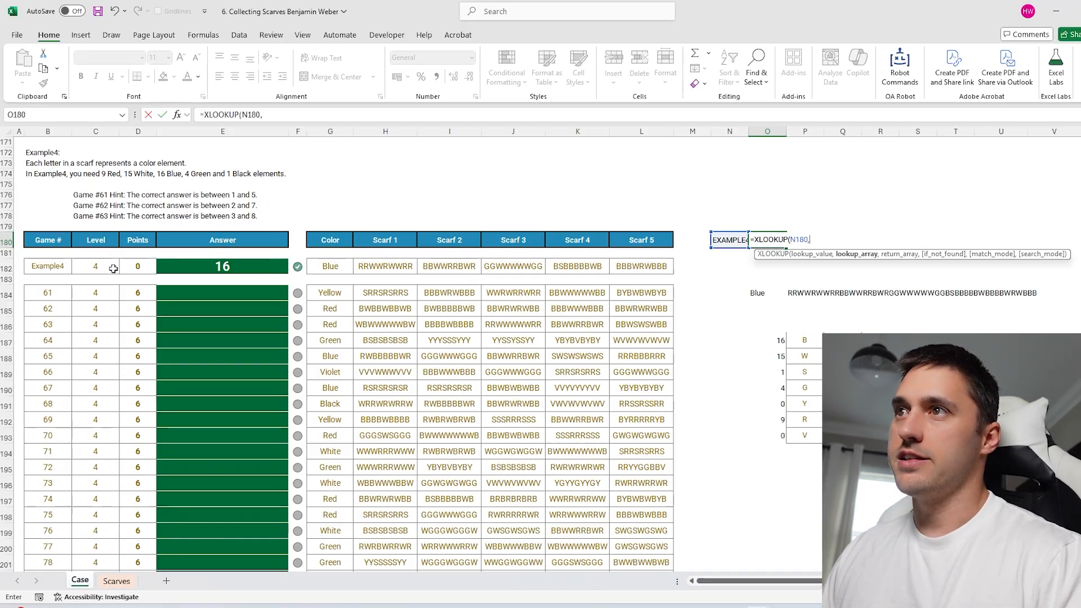
{"action": "left_click_drag", "start_coordinate": [48, 265], "coordinate": [56, 310]}
{"action": "key", "text": "ctrl+shift+Down"}
{"action": "type", "text": ","}
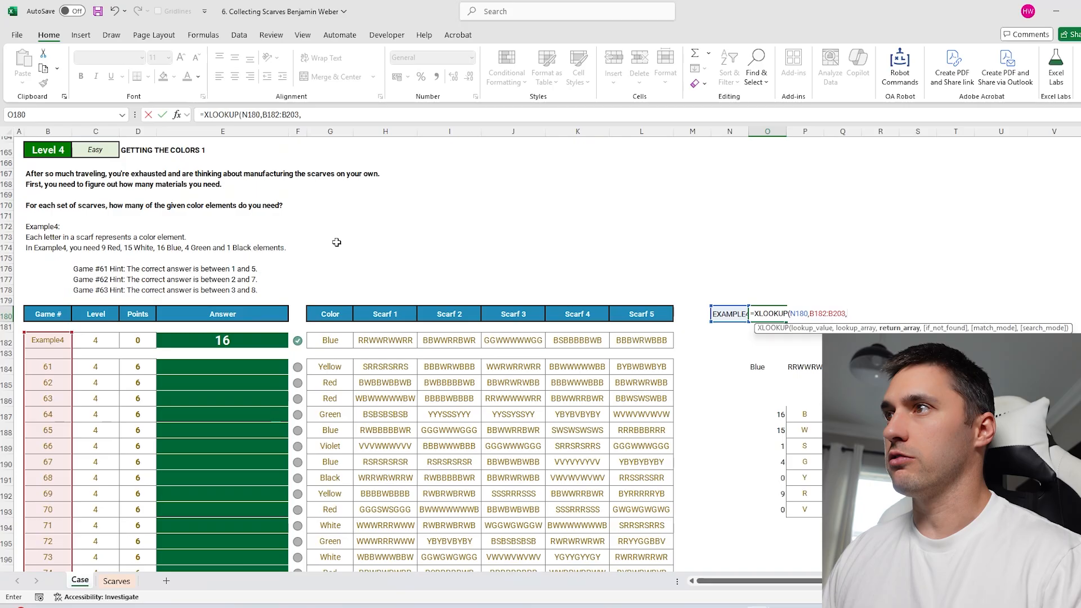
{"action": "left_click_drag", "start_coordinate": [342, 340], "coordinate": [651, 415]}
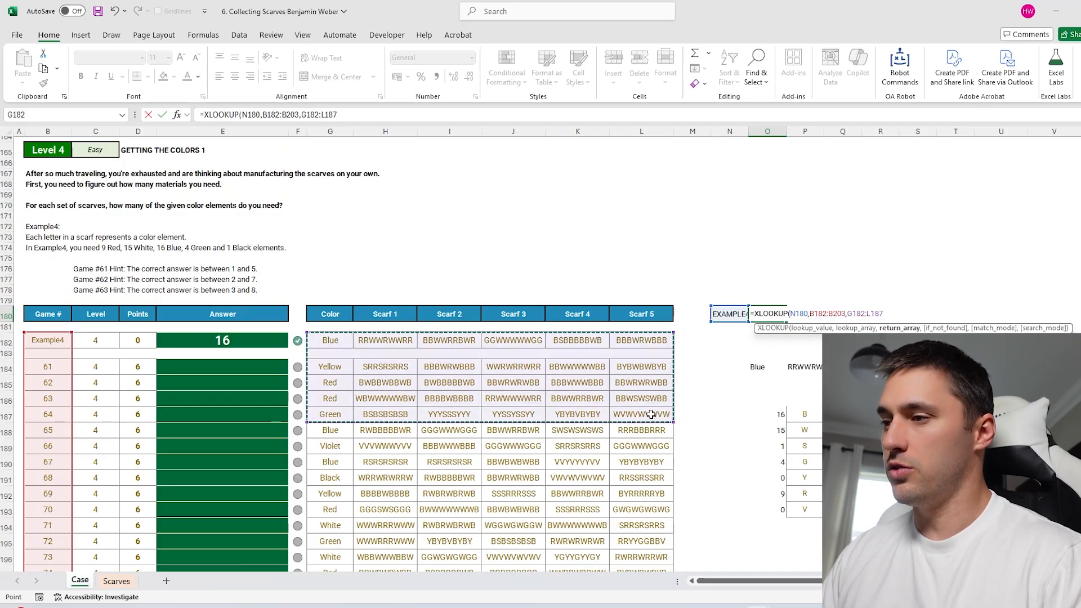
{"action": "key", "text": "ctrl+shift+Down"}
{"action": "key", "text": "Return"}
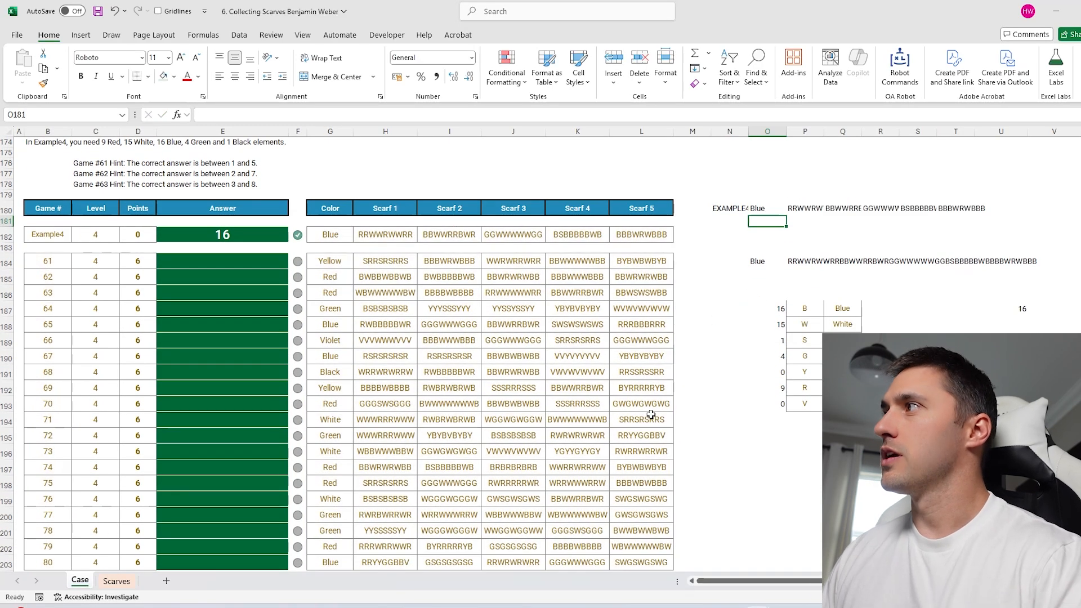
Set game cell N180 to 61 and inspect the spilled colour and scarf results in row 180.
{"action": "left_click", "coordinate": [734, 207]}
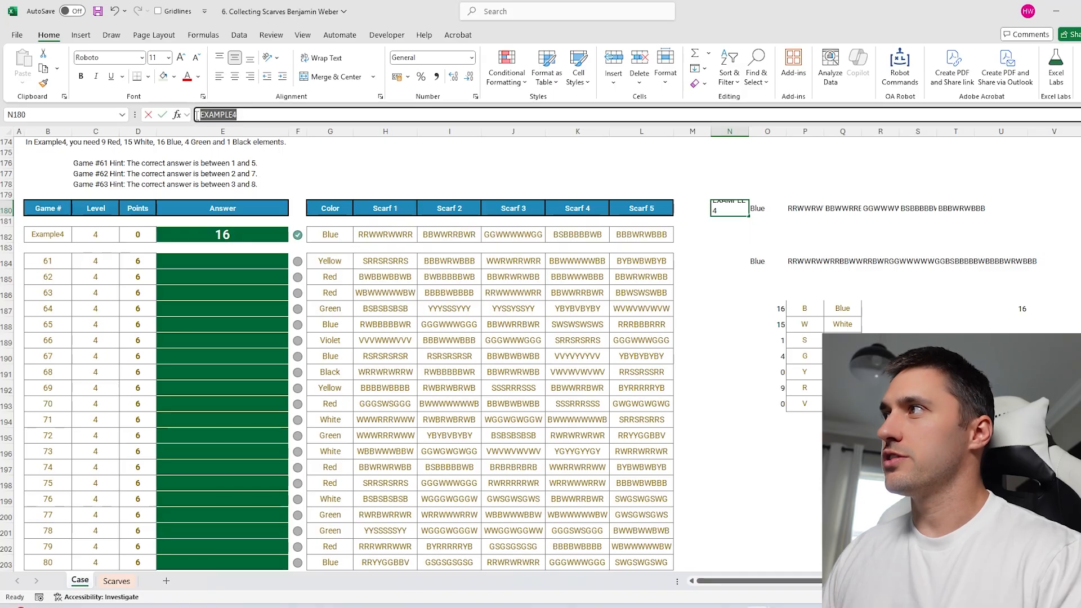
{"action": "left_click_drag", "start_coordinate": [766, 209], "coordinate": [955, 209]}
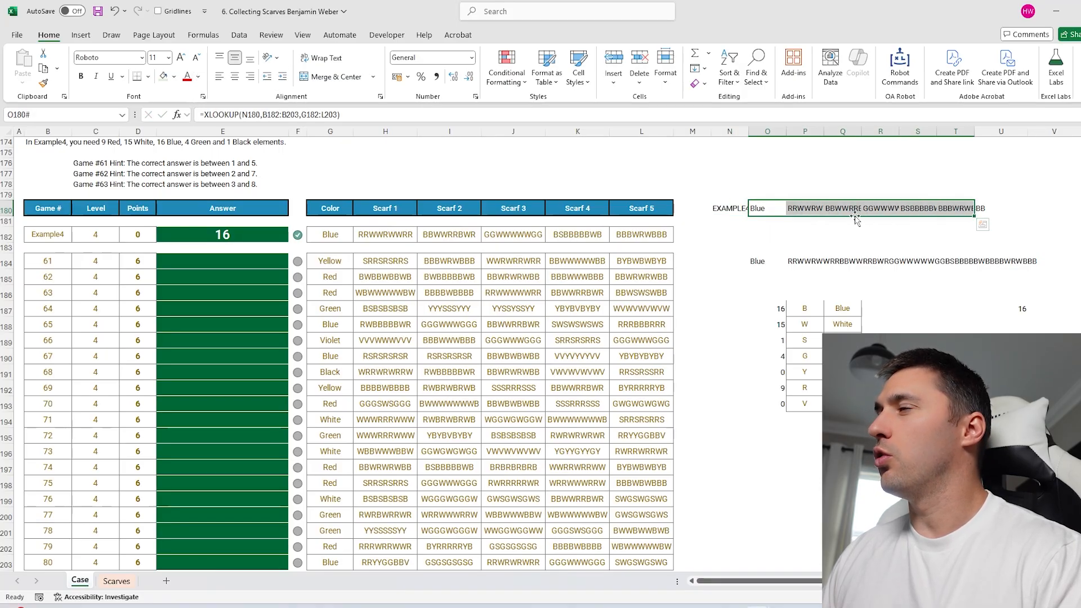
{"action": "left_click_drag", "start_coordinate": [799, 307], "coordinate": [917, 451]}
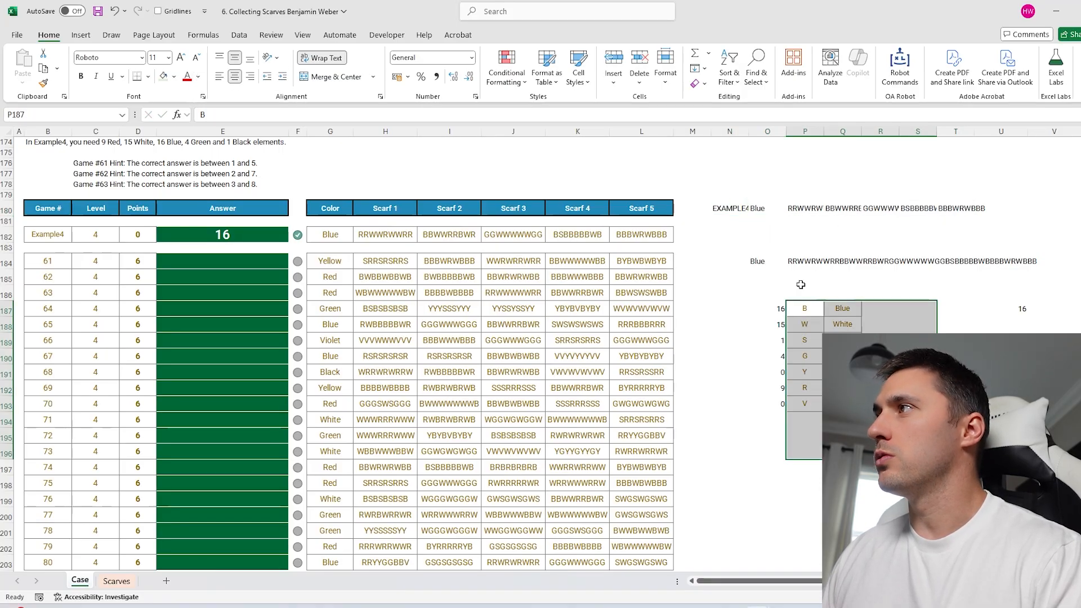
{"action": "left_click", "coordinate": [731, 208]}
{"action": "type", "text": "61"}
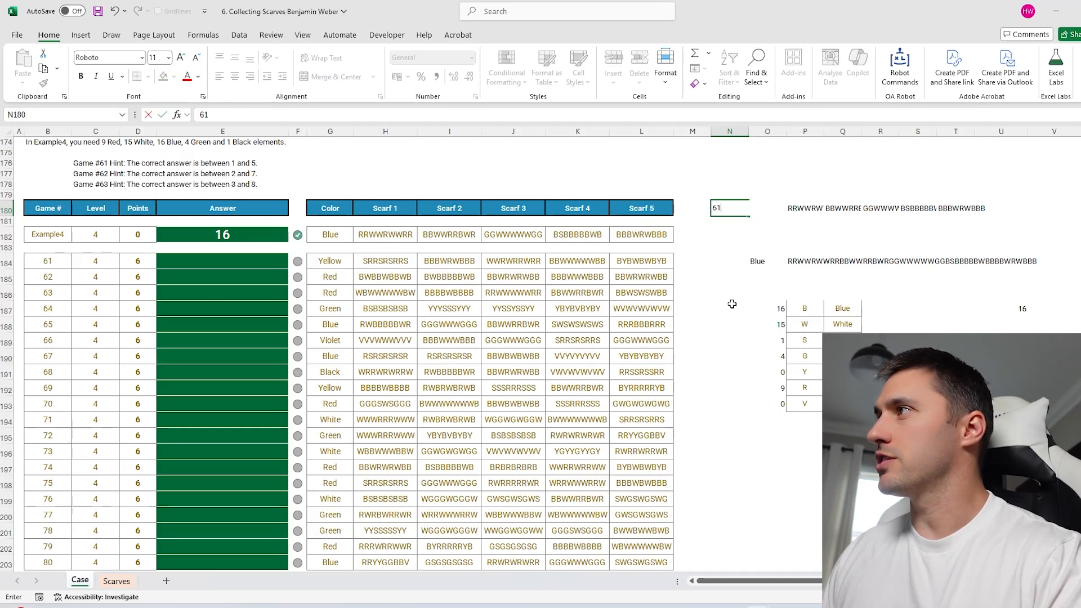
{"action": "left_click", "coordinate": [734, 352]}
{"action": "left_click_drag", "start_coordinate": [766, 208], "coordinate": [952, 204]}
{"action": "left_click", "coordinate": [777, 260]}
{"action": "left_click", "coordinate": [797, 260]}
{"action": "left_click", "coordinate": [763, 261]}
{"action": "left_click", "coordinate": [796, 257]}
{"action": "left_click", "coordinate": [774, 211]}
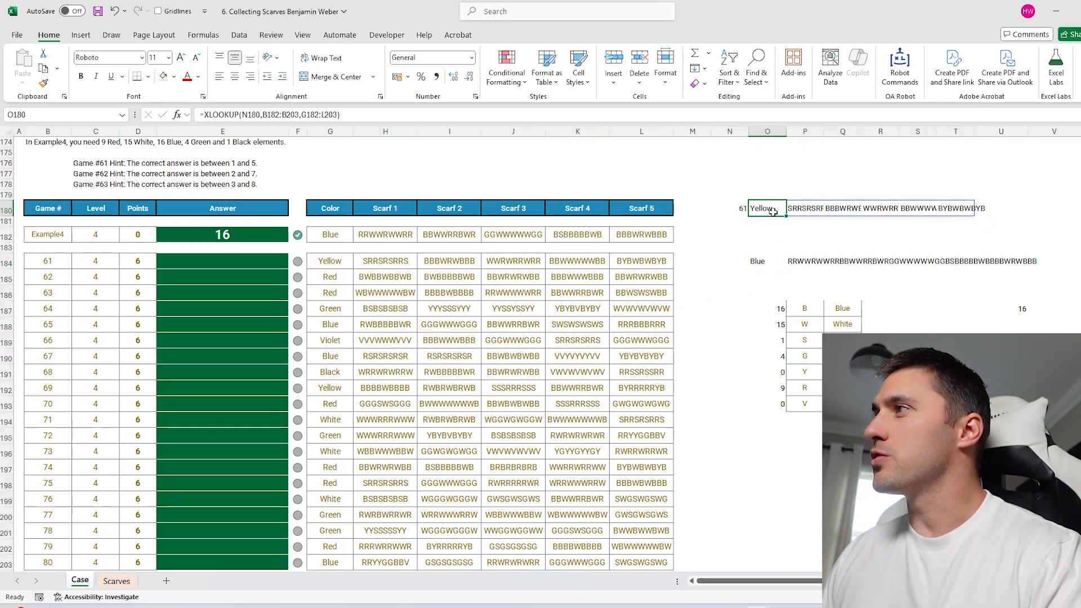
Link O184 to the looked-up colour in O180 and enter =CONCAT(P180:T180) in P184.
{"action": "left_click", "coordinate": [761, 262]}
{"action": "type", "text": "="}
{"action": "left_click", "coordinate": [770, 210]}
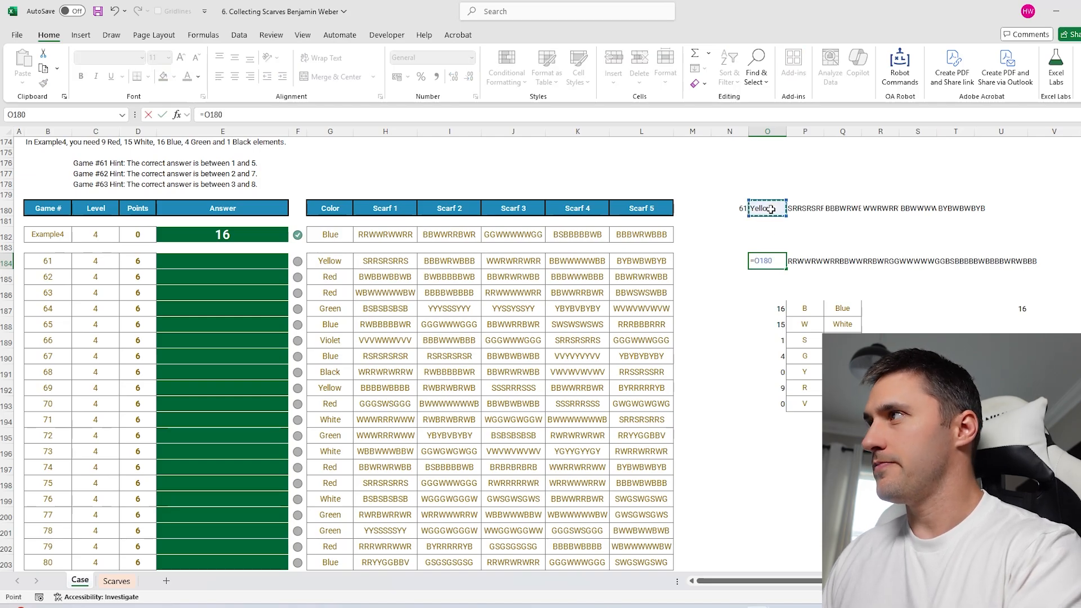
{"action": "key", "text": "Return"}
{"action": "left_click", "coordinate": [806, 263]}
{"action": "double_click", "coordinate": [806, 262]}
{"action": "type", "text": "=conc"}
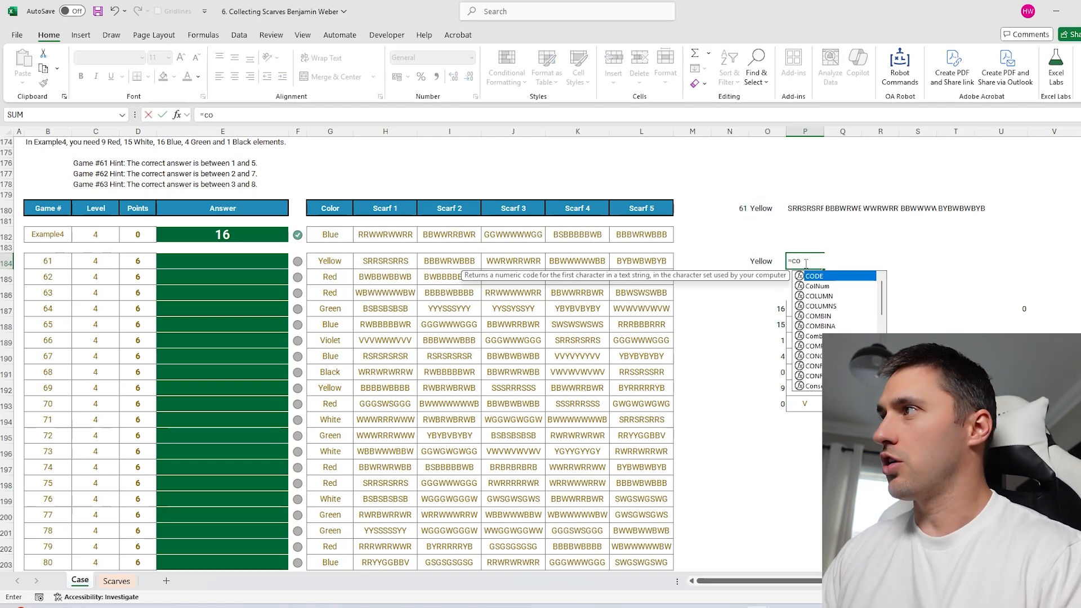
{"action": "key", "text": "Tab"}
{"action": "left_click_drag", "start_coordinate": [811, 208], "coordinate": [965, 207]}
{"action": "key", "text": "Return"}
Replace the game in N180 with example4 so the helper shows Blue and 16.
{"action": "left_click", "coordinate": [737, 208]}
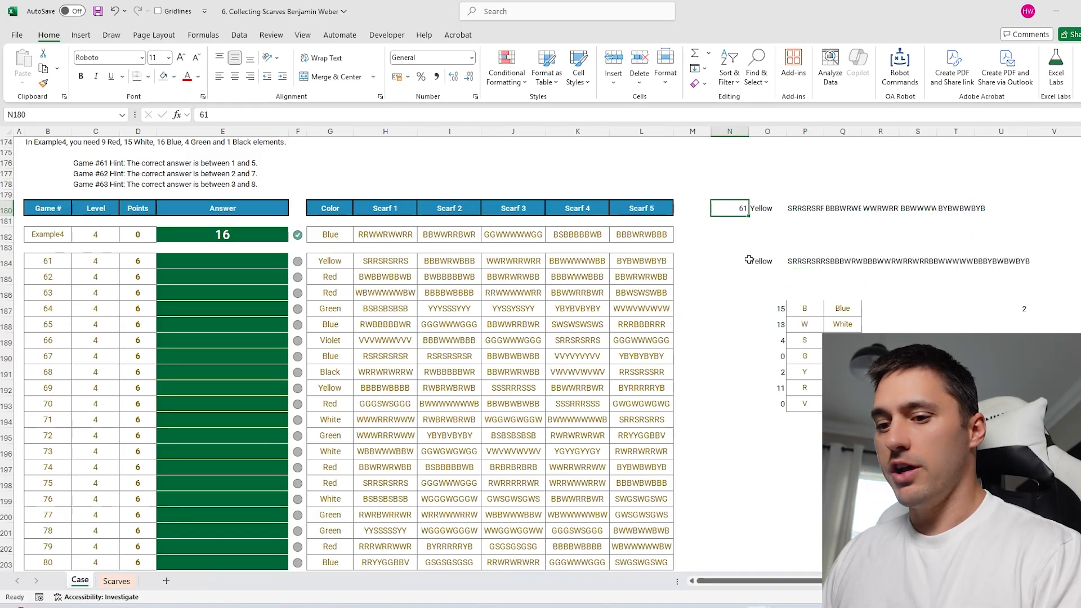
{"action": "type", "text": "example"}
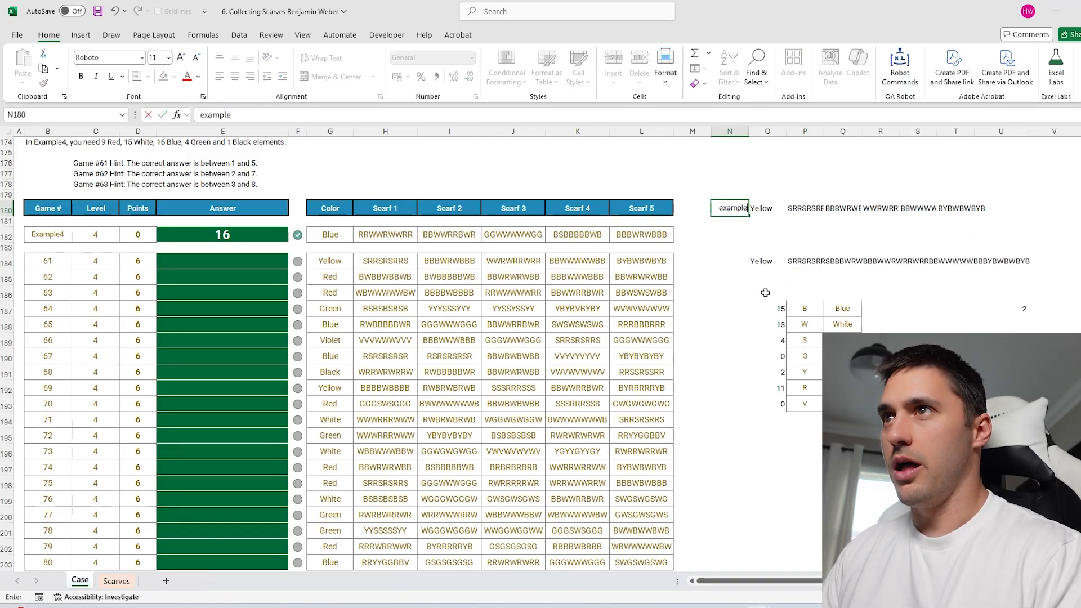
{"action": "type", "text": "4"}
{"action": "key", "text": "Return"}
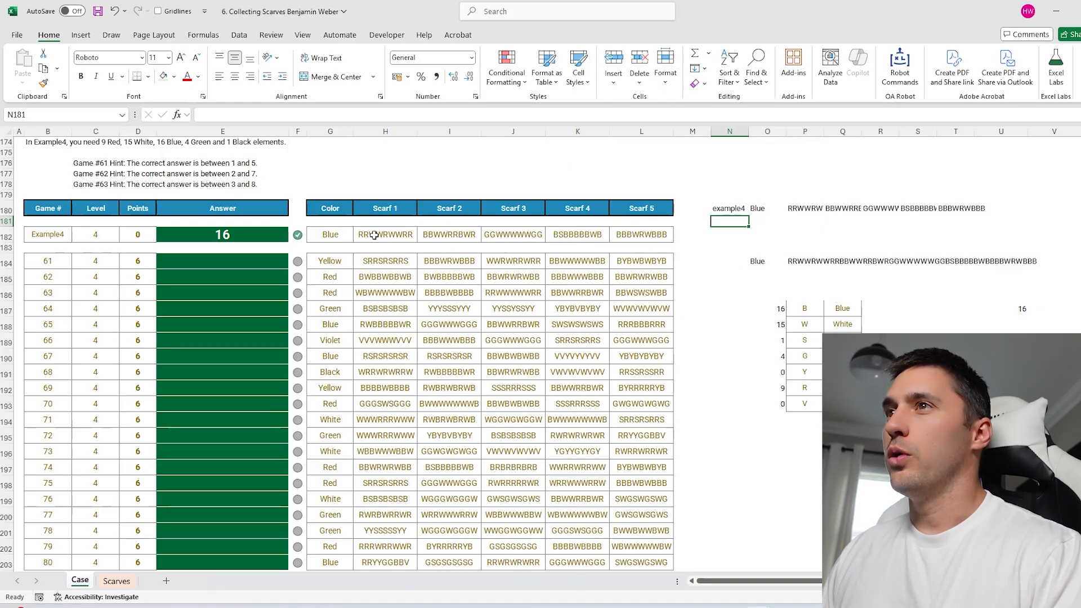
Review the game numbers, the Example4 scarf row and the helper lookup formulas.
{"action": "left_click_drag", "start_coordinate": [36, 234], "coordinate": [48, 483]}
{"action": "left_click_drag", "start_coordinate": [329, 235], "coordinate": [670, 234]}
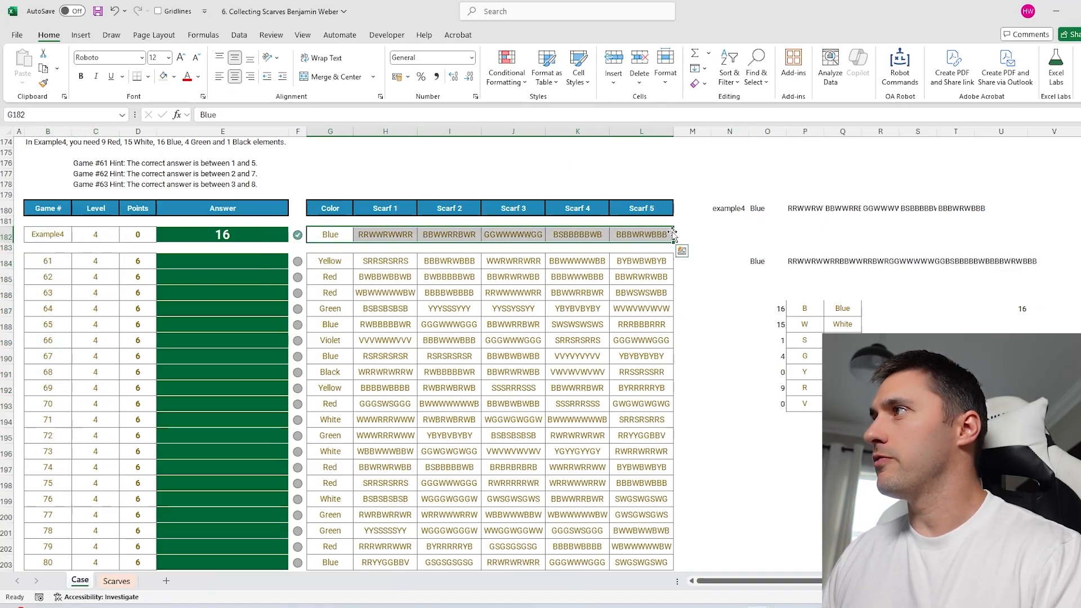
{"action": "left_click", "coordinate": [799, 209]}
{"action": "left_click_drag", "start_coordinate": [765, 261], "coordinate": [1069, 439]}
{"action": "left_click", "coordinate": [719, 206]}
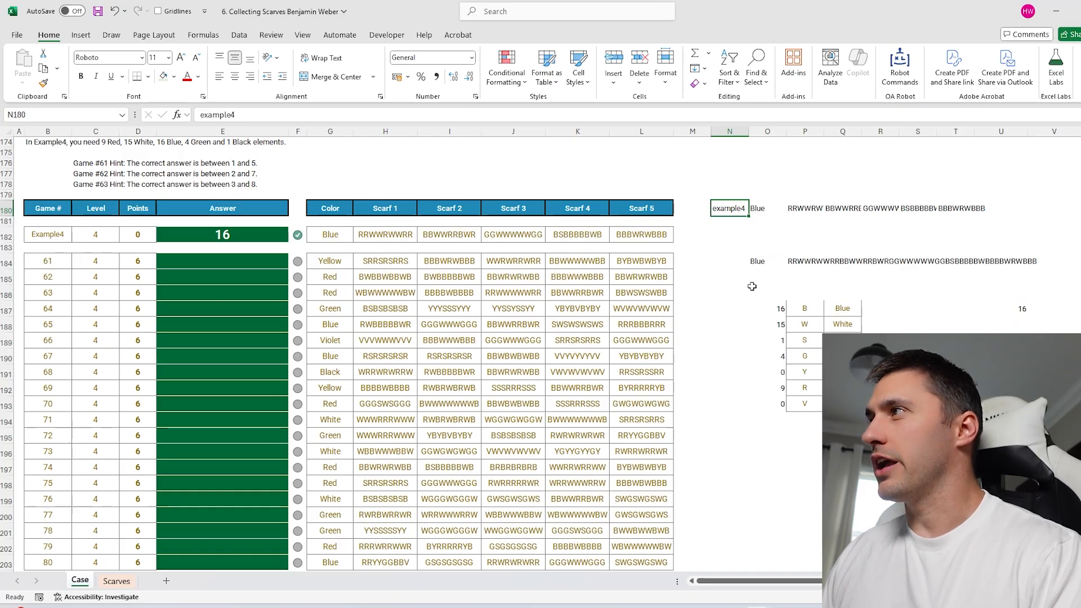
{"action": "scroll", "coordinate": [743, 282], "scroll_direction": "right", "scroll_amount": 3}
{"action": "scroll", "coordinate": [743, 282], "scroll_direction": "left", "scroll_amount": 3}
{"action": "left_click_drag", "start_coordinate": [272, 235], "coordinate": [603, 234]}
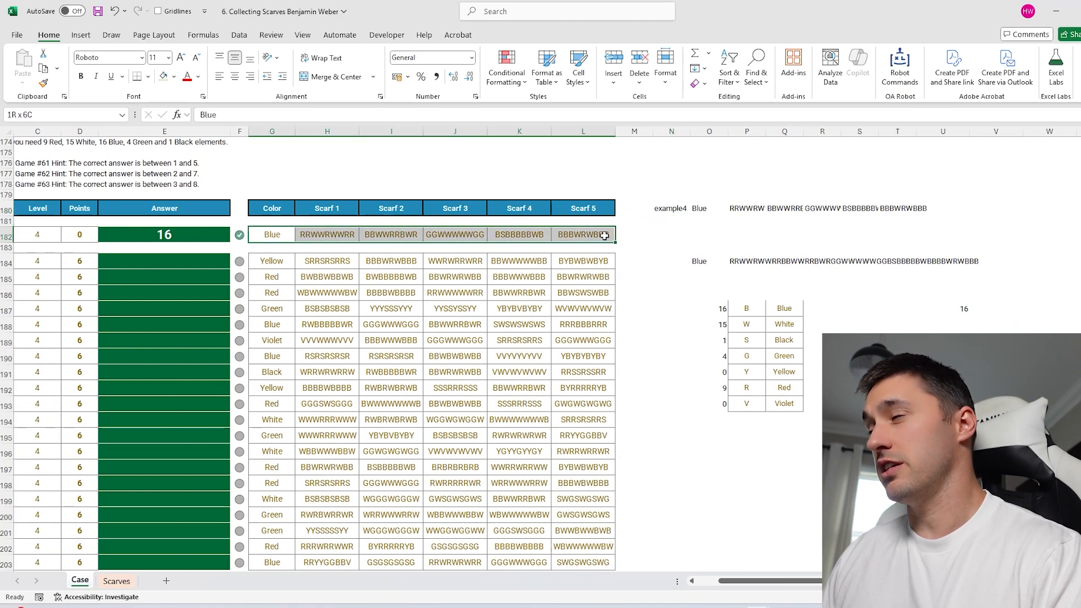
{"action": "scroll", "coordinate": [897, 281], "scroll_direction": "right", "scroll_amount": 1}
Shade the count cell U187 showing 16 light green.
{"action": "left_click", "coordinate": [901, 309]}
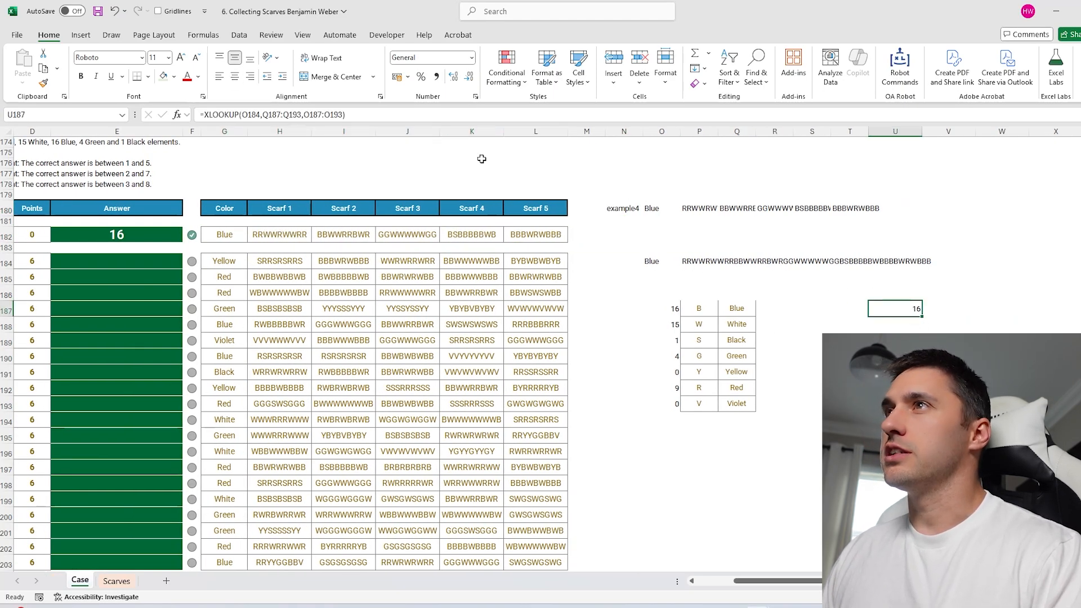
{"action": "left_click", "coordinate": [163, 78]}
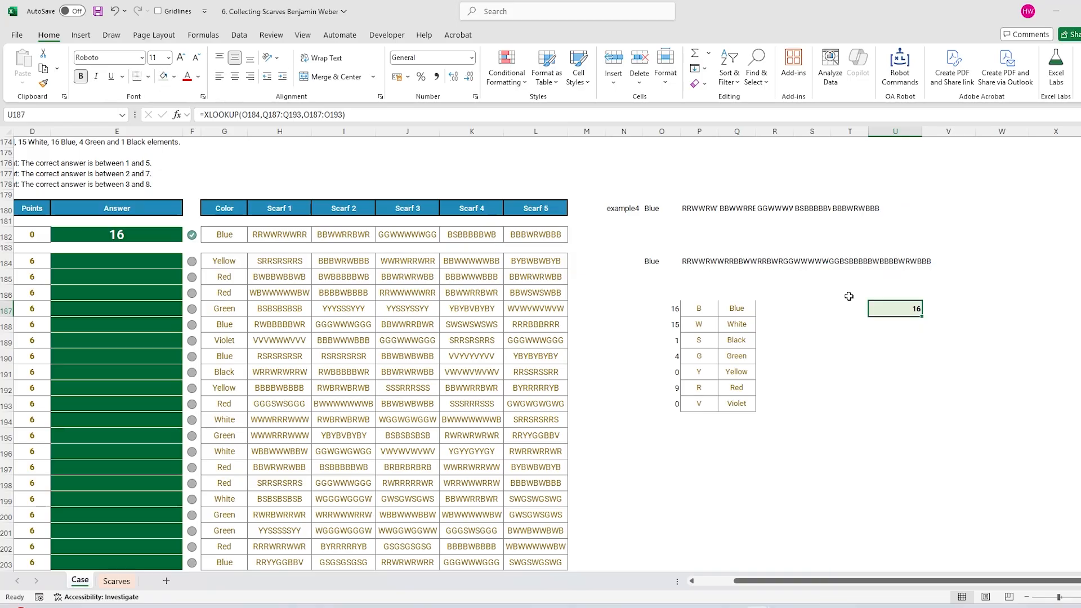
{"action": "left_click", "coordinate": [897, 324]}
{"action": "left_click", "coordinate": [853, 324]}
{"action": "scroll", "coordinate": [406, 328], "scroll_direction": "left", "scroll_amount": 3}
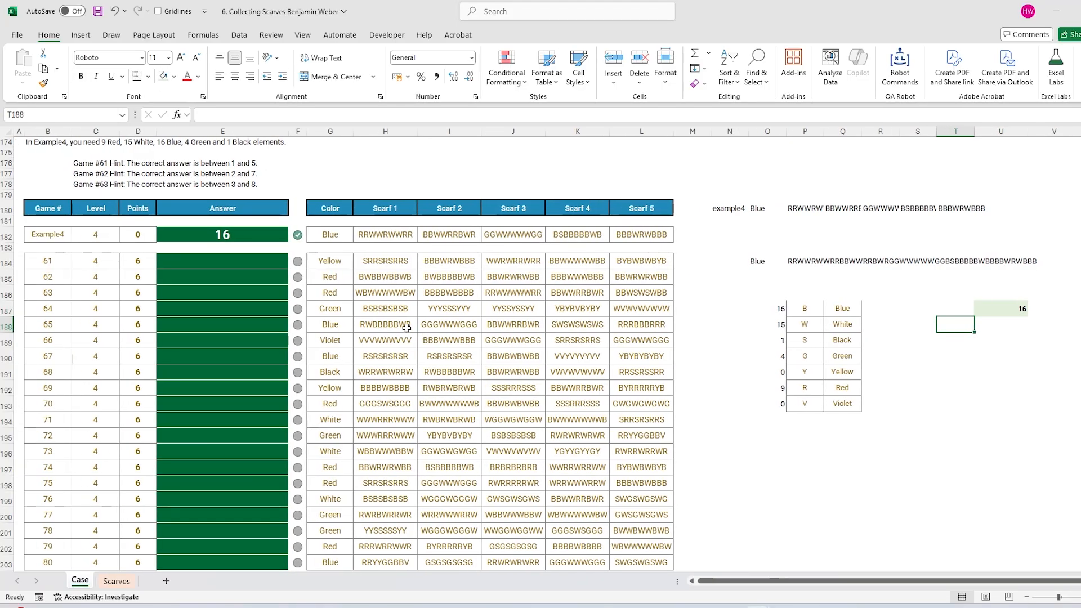
Copy game numbers 61–80 from B184:B203 into T188 beside the count formula.
{"action": "left_click", "coordinate": [53, 264]}
{"action": "key", "text": "ctrl+shift+Down"}
{"action": "key", "text": "ctrl+c"}
{"action": "left_click", "coordinate": [960, 327]}
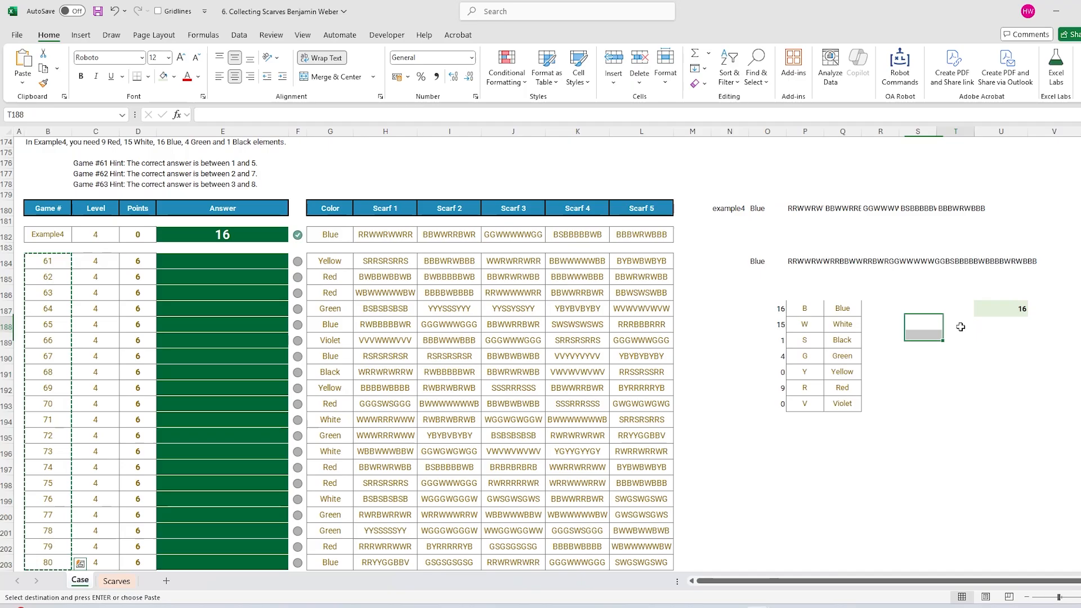
{"action": "key", "text": "ctrl+v"}
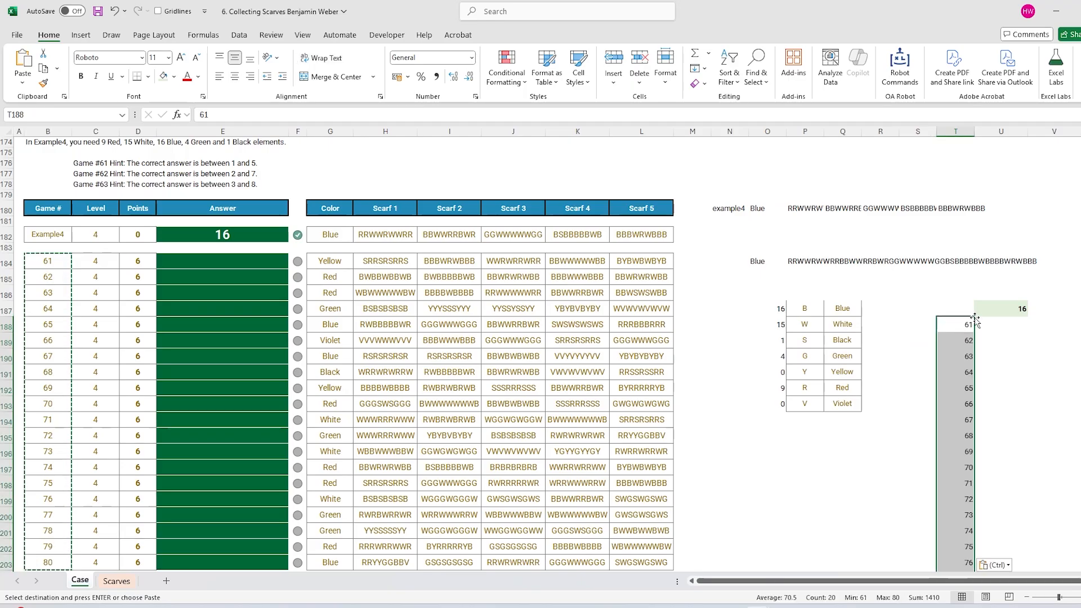
Create a data table over T187:U207 using N180 as the column input cell.
{"action": "left_click", "coordinate": [993, 309]}
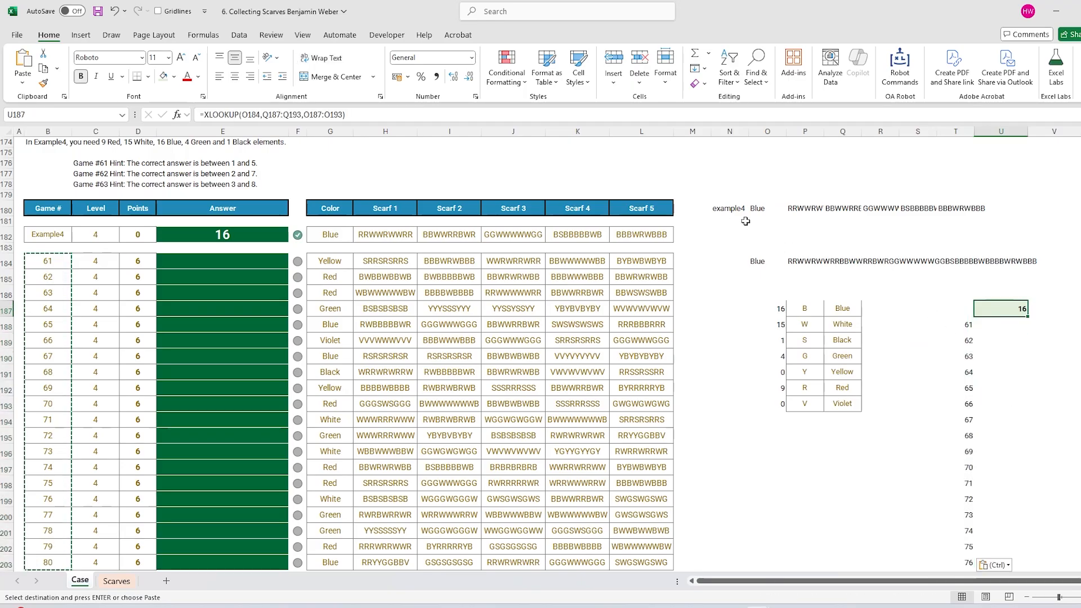
{"action": "left_click", "coordinate": [728, 208]}
{"action": "left_click_drag", "start_coordinate": [960, 325], "coordinate": [960, 426]}
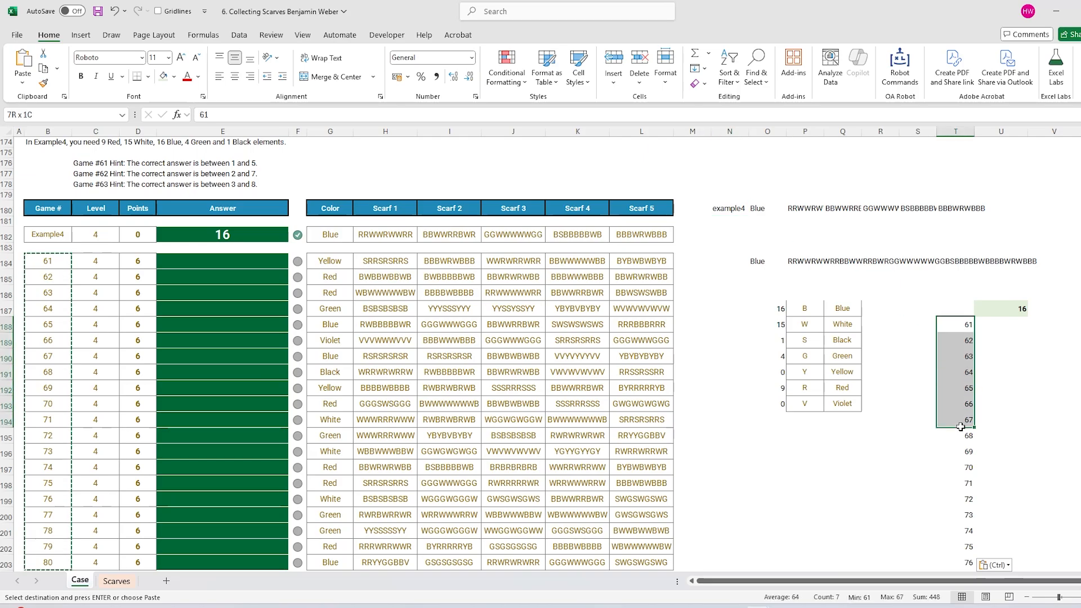
{"action": "left_click_drag", "start_coordinate": [955, 308], "coordinate": [989, 327]}
{"action": "key", "text": "ctrl+shift+Down"}
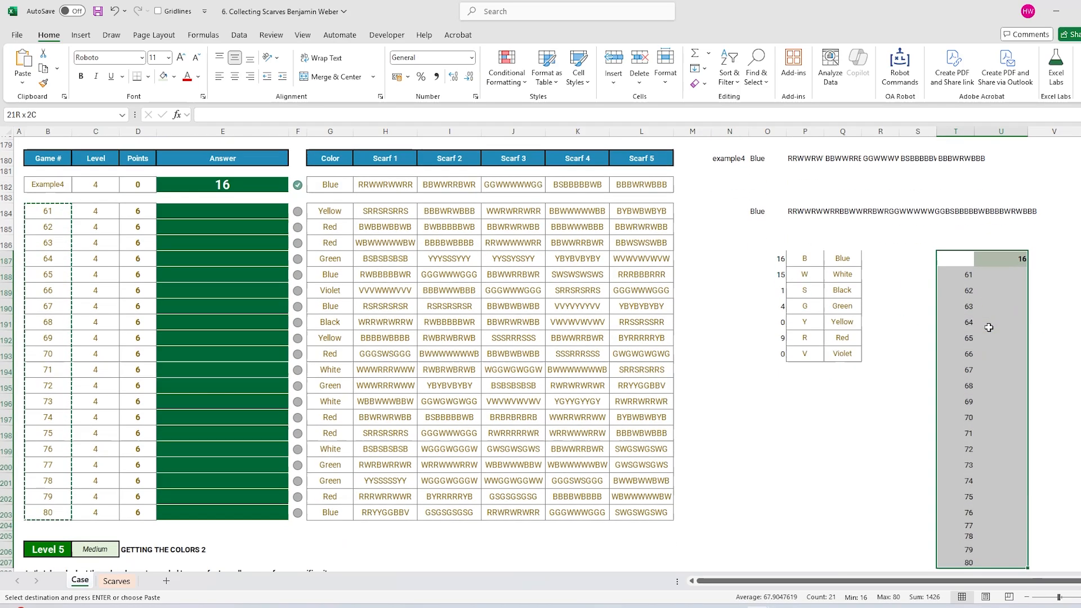
{"action": "key", "text": "alt+d"}
{"action": "key", "text": "t"}
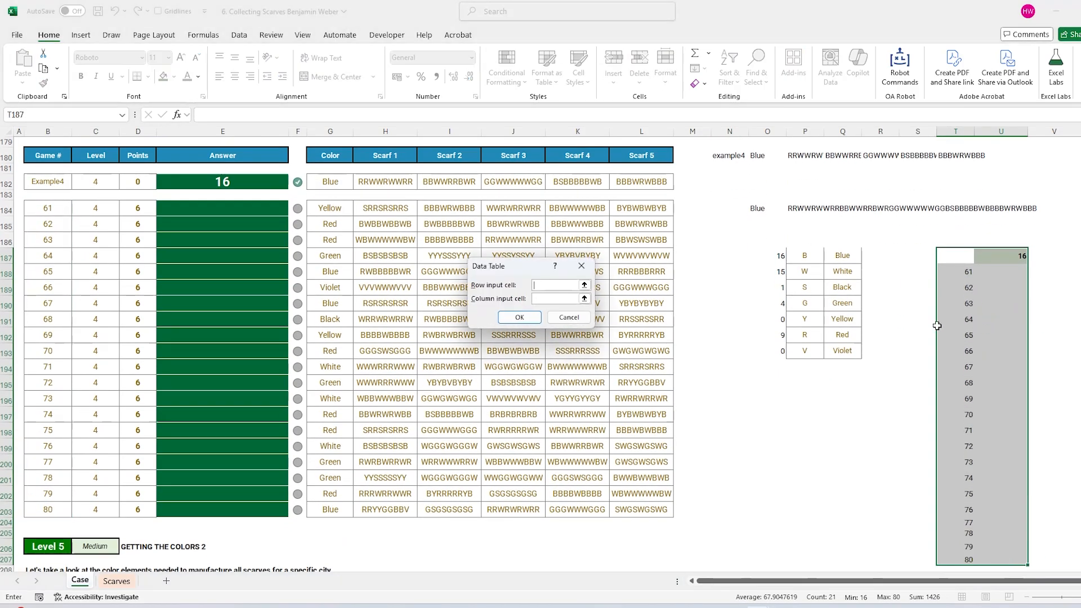
{"action": "left_click", "coordinate": [560, 299]}
{"action": "scroll", "coordinate": [958, 395], "scroll_direction": "up", "scroll_amount": 3}
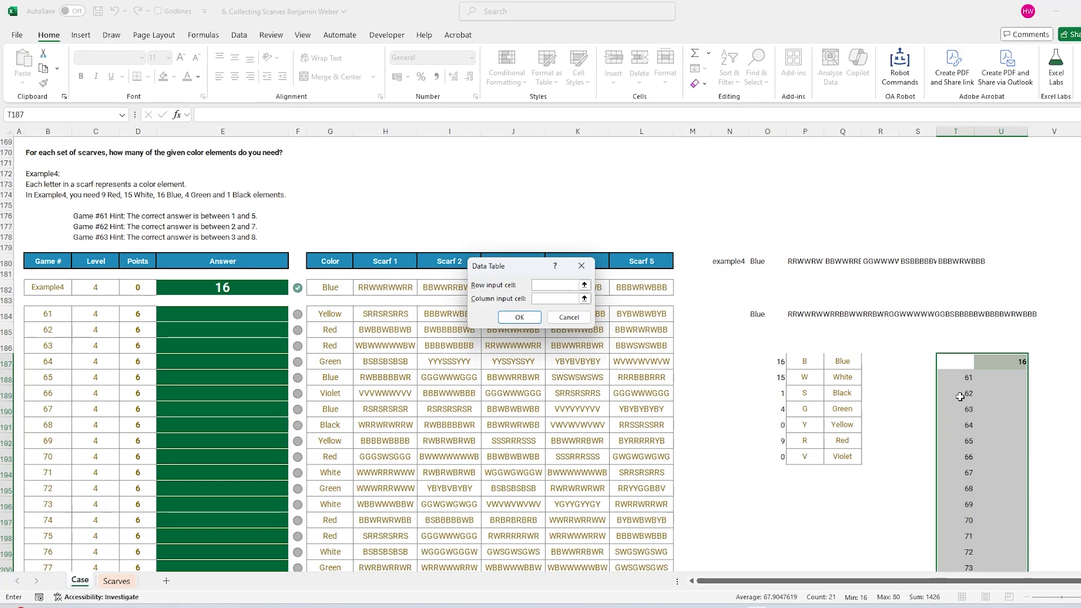
{"action": "left_click", "coordinate": [734, 262]}
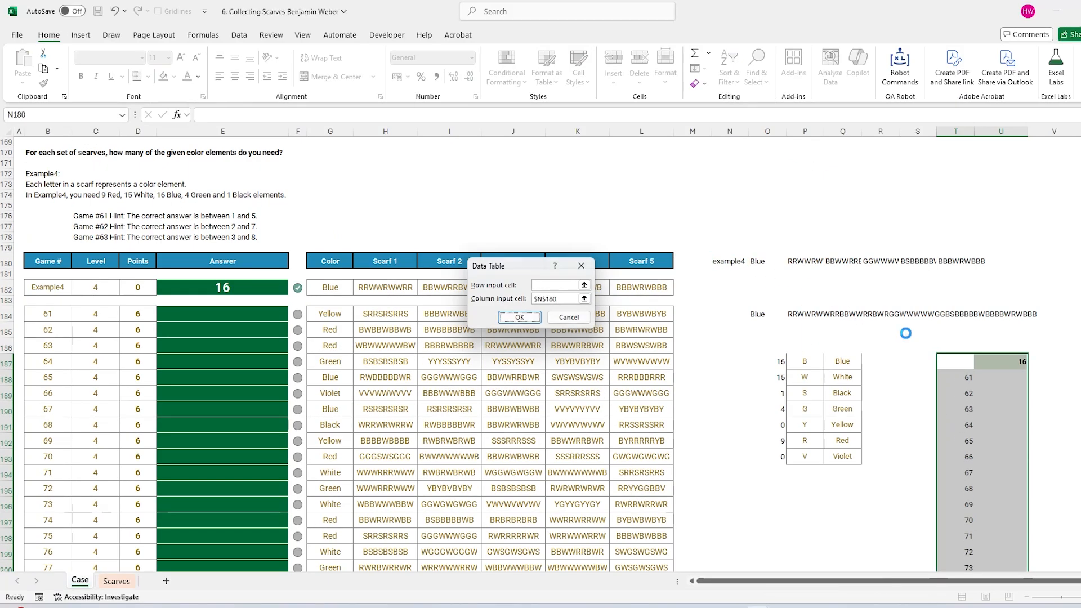
{"action": "key", "text": "Return"}
{"action": "scroll", "coordinate": [1012, 284], "scroll_direction": "down", "scroll_amount": 3}
{"action": "left_click", "coordinate": [1013, 273]}
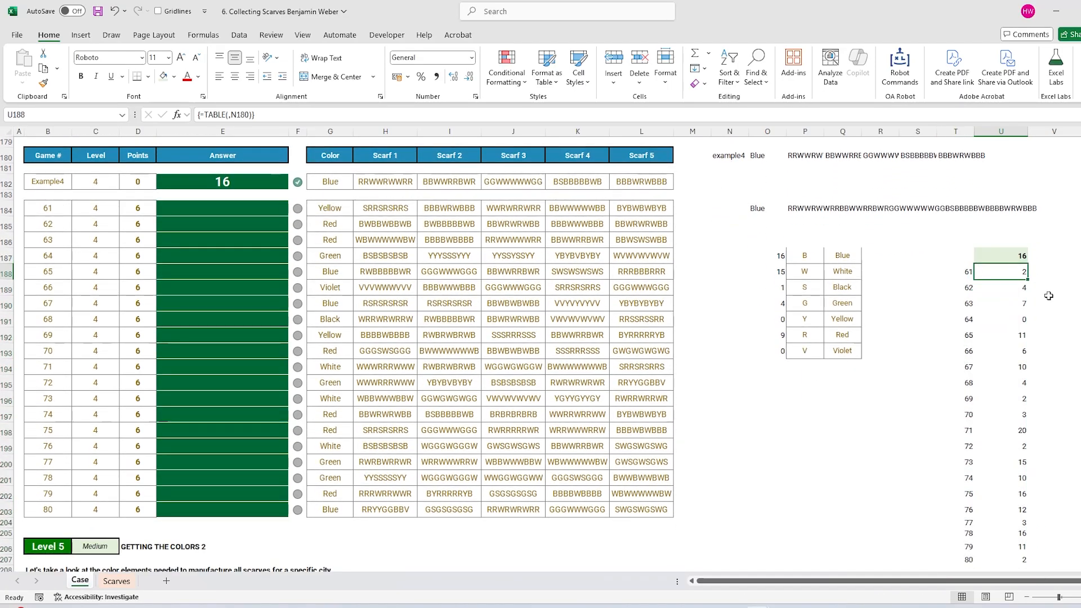
Copy the 20 counts from U188:U207 and paste them into the Answer column at E184.
{"action": "key", "text": "ctrl+shift+Down"}
{"action": "key", "text": "ctrl+c"}
{"action": "scroll", "coordinate": [948, 354], "scroll_direction": "up", "scroll_amount": 4}
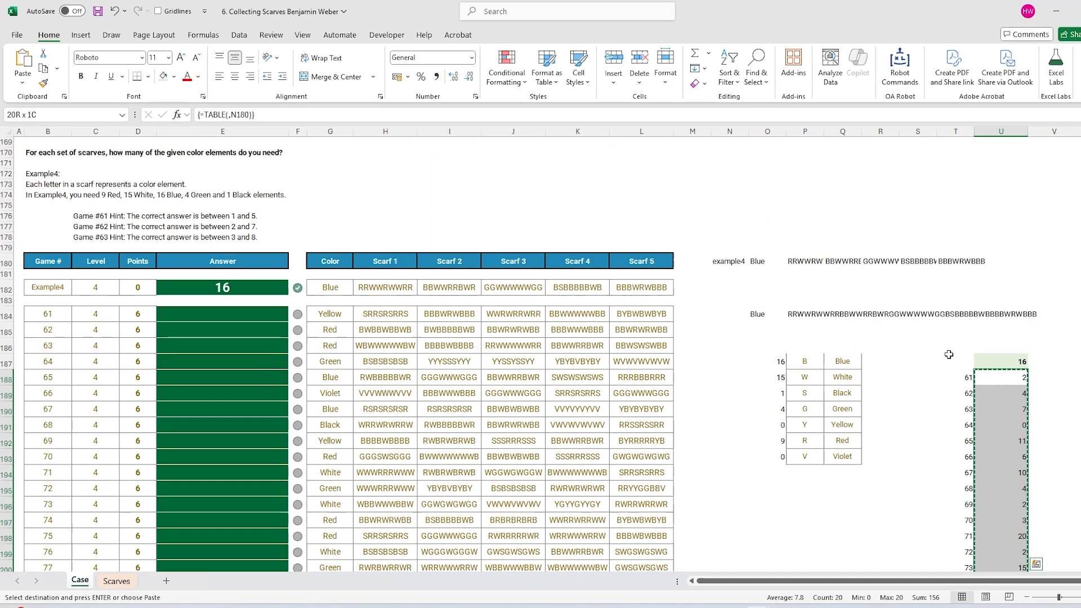
{"action": "left_click", "coordinate": [230, 416]}
{"action": "scroll", "coordinate": [303, 415], "scroll_direction": "down", "scroll_amount": 3}
{"action": "key", "text": "ctrl+v"}
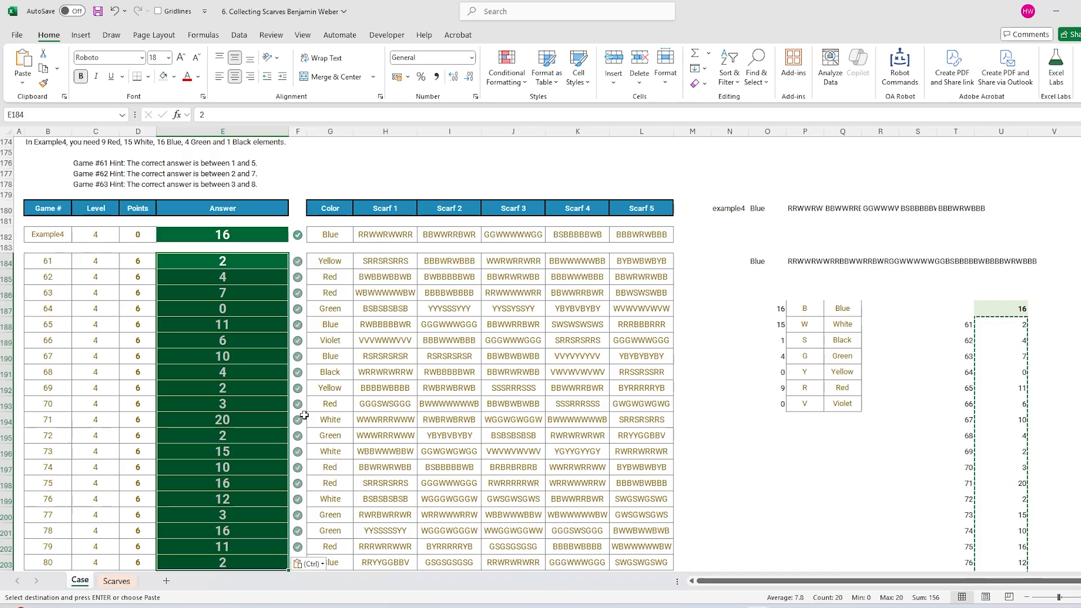
{"action": "scroll", "coordinate": [271, 331], "scroll_direction": "down", "scroll_amount": 3}
{"action": "scroll", "coordinate": [270, 332], "scroll_direction": "up", "scroll_amount": 3}
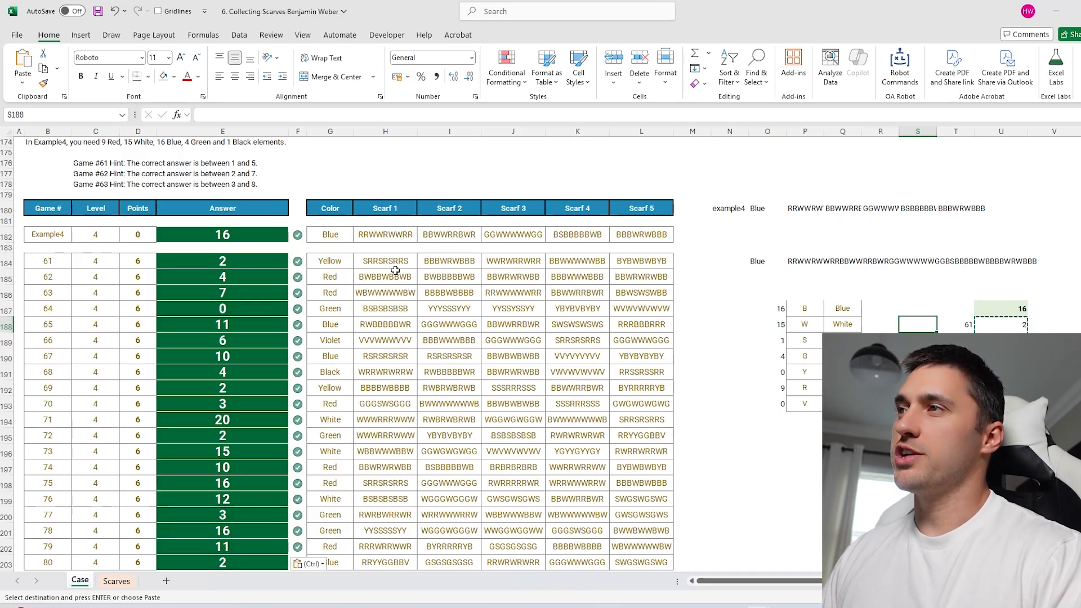
Review the scarf data and helper calculation area against the pasted answers.
{"action": "left_click_drag", "start_coordinate": [345, 261], "coordinate": [590, 484]}
{"action": "left_click_drag", "start_coordinate": [726, 208], "coordinate": [1001, 462]}
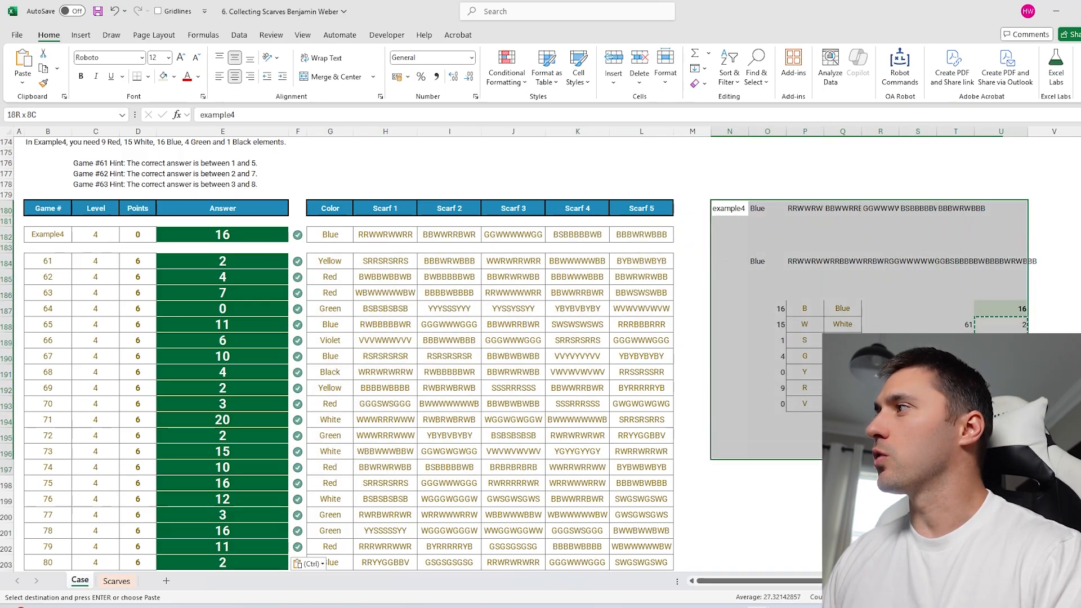
{"action": "left_click", "coordinate": [1053, 388]}
{"action": "left_click", "coordinate": [843, 435]}
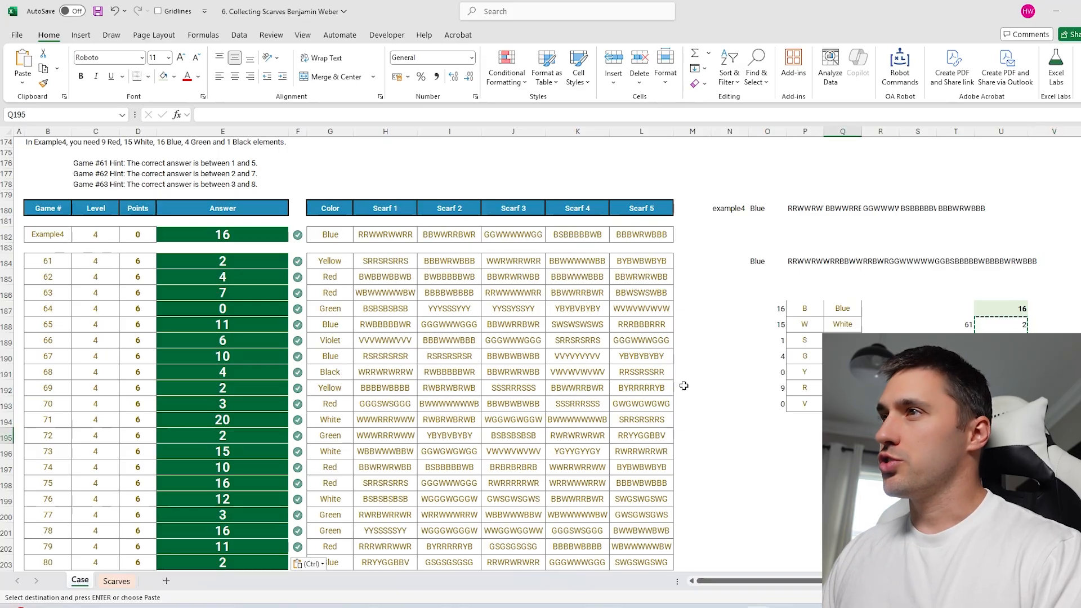
{"action": "left_click_drag", "start_coordinate": [330, 261], "coordinate": [641, 260]}
{"action": "left_click", "coordinate": [730, 340]}
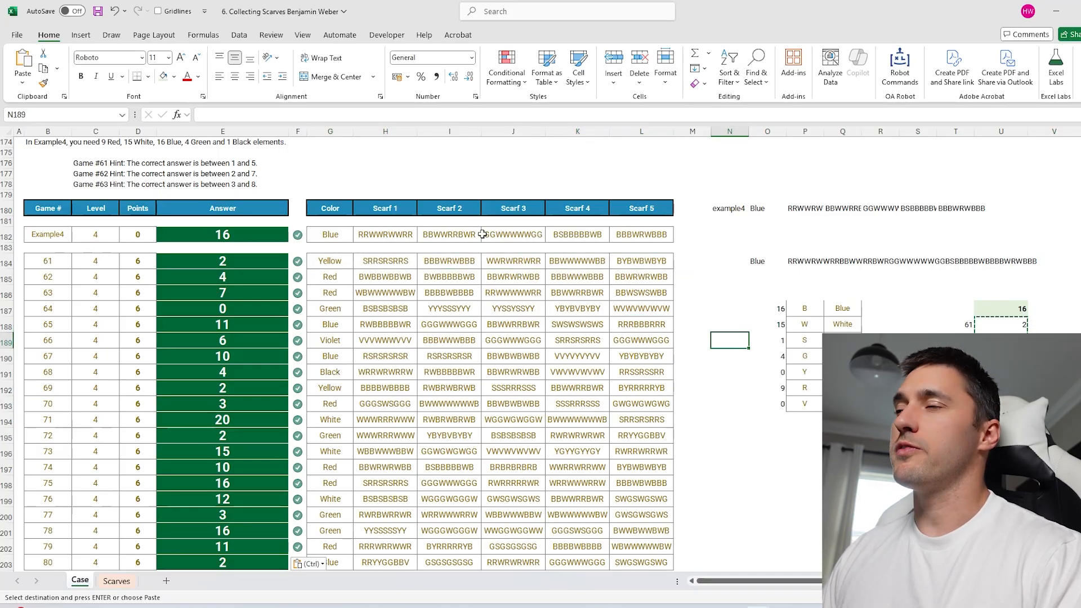
{"action": "left_click_drag", "start_coordinate": [729, 209], "coordinate": [901, 209]}
{"action": "left_click", "coordinate": [917, 340]}
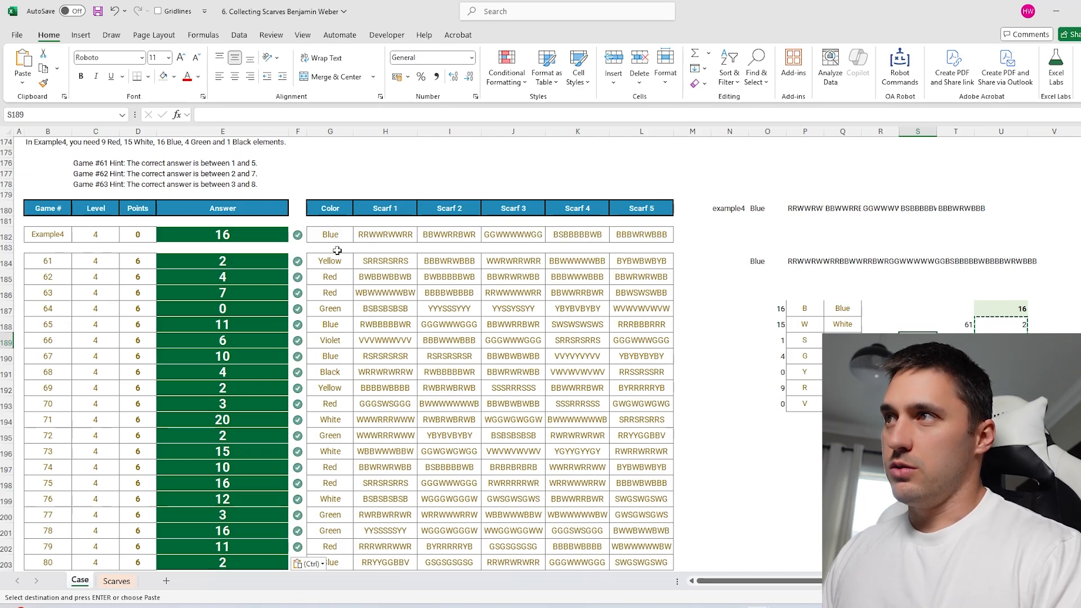
Verify game 61's answer and colour, then clear the pending copy selection.
{"action": "left_click_drag", "start_coordinate": [336, 265], "coordinate": [617, 263]}
{"action": "left_click", "coordinate": [234, 263]}
{"action": "left_click", "coordinate": [344, 262]}
{"action": "left_click", "coordinate": [272, 263]}
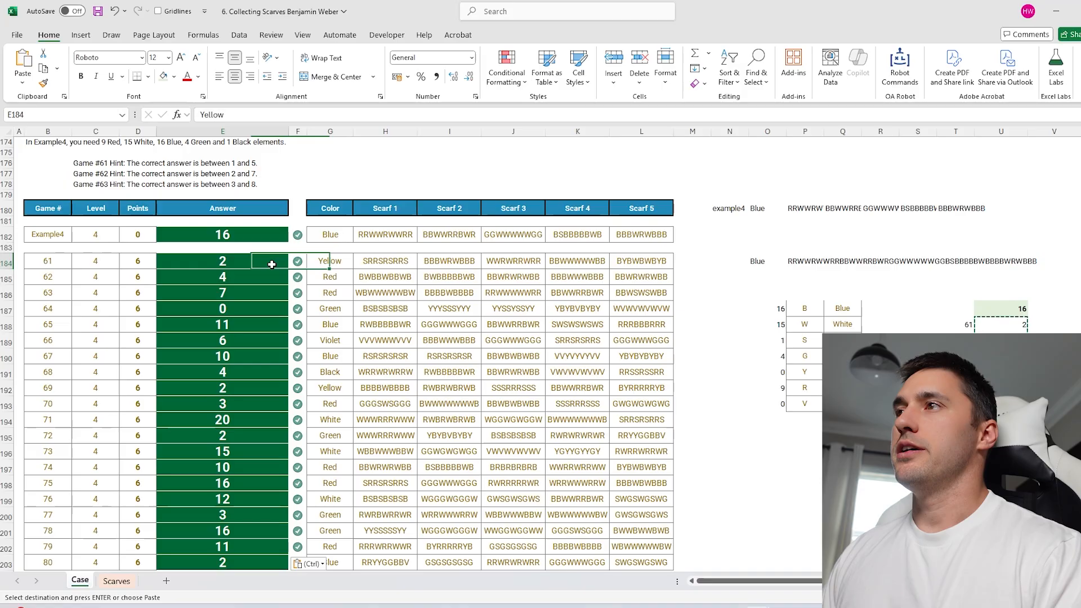
{"action": "left_click", "coordinate": [731, 237]}
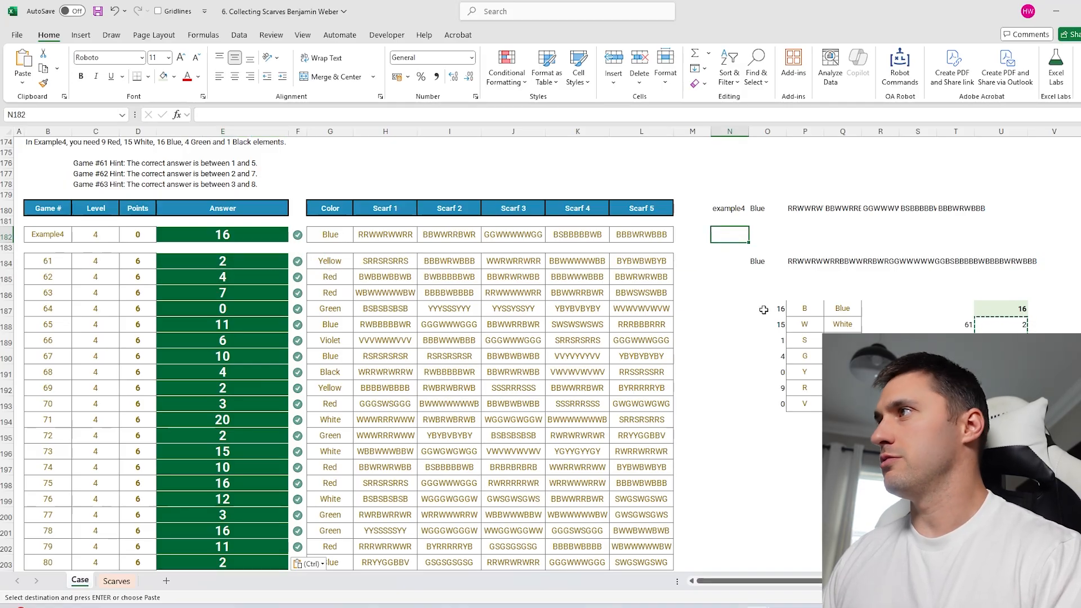
{"action": "left_click_drag", "start_coordinate": [734, 208], "coordinate": [1051, 403]}
{"action": "left_click", "coordinate": [1052, 341]}
{"action": "double_click", "coordinate": [801, 451]}
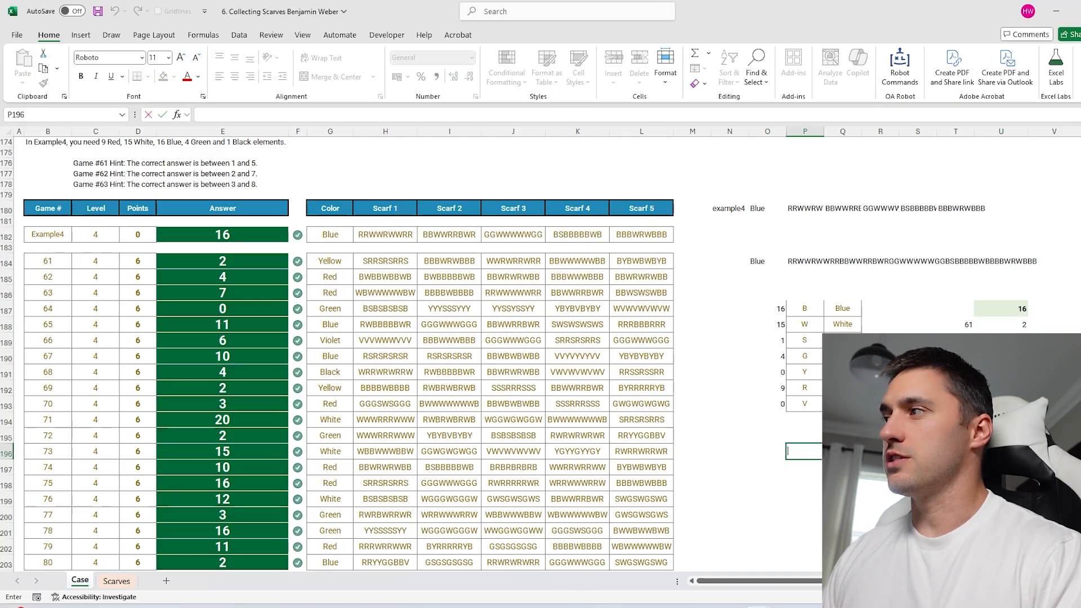
{"action": "left_click", "coordinate": [835, 436]}
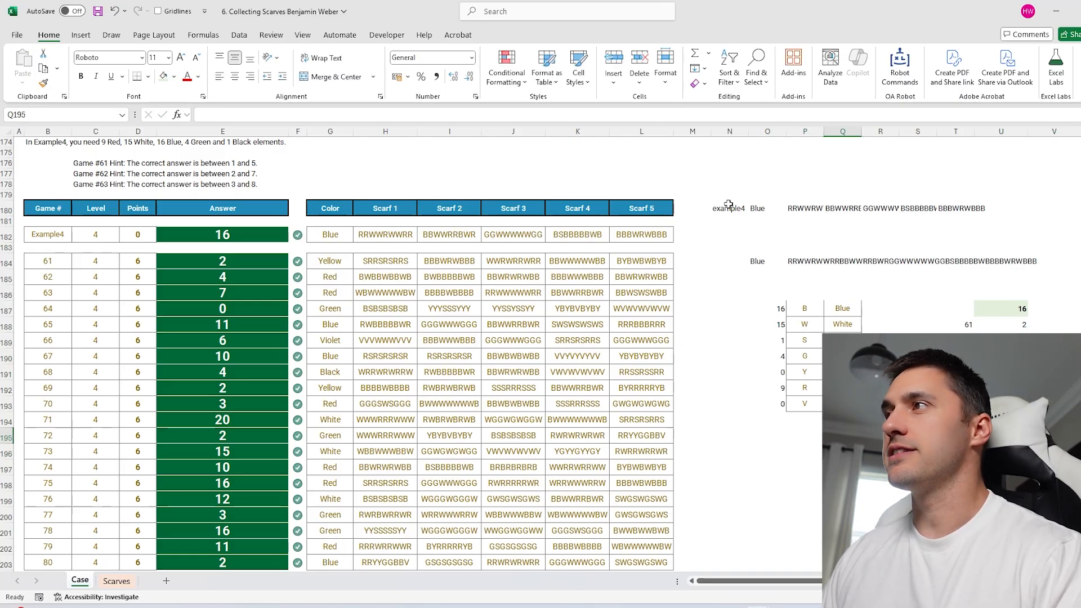
{"action": "scroll", "coordinate": [443, 290], "scroll_direction": "down", "scroll_amount": 8}
{"action": "scroll", "coordinate": [748, 539], "scroll_direction": "up", "scroll_amount": 7}
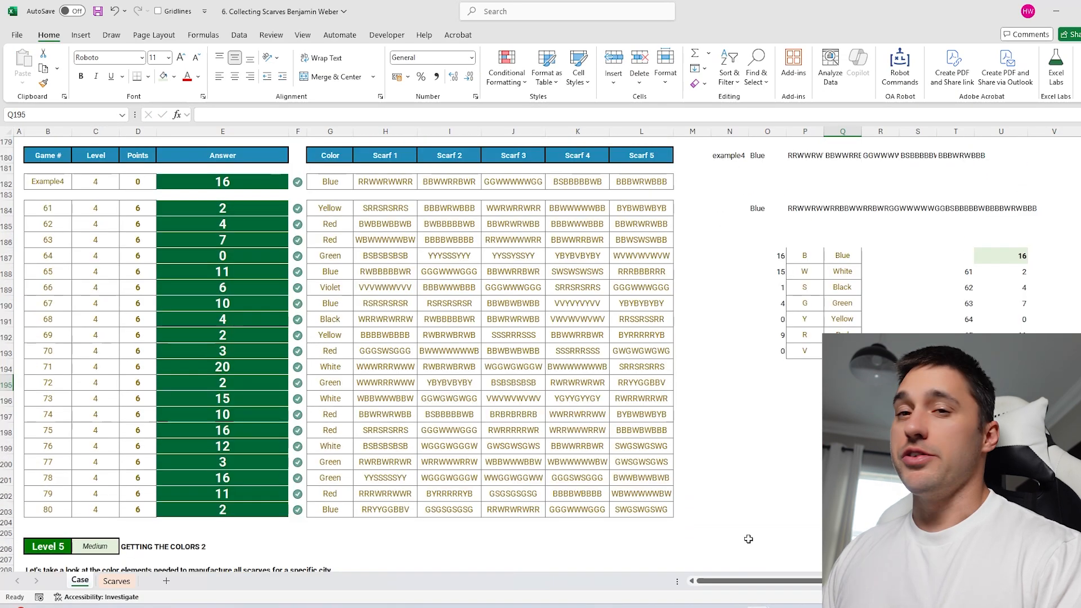